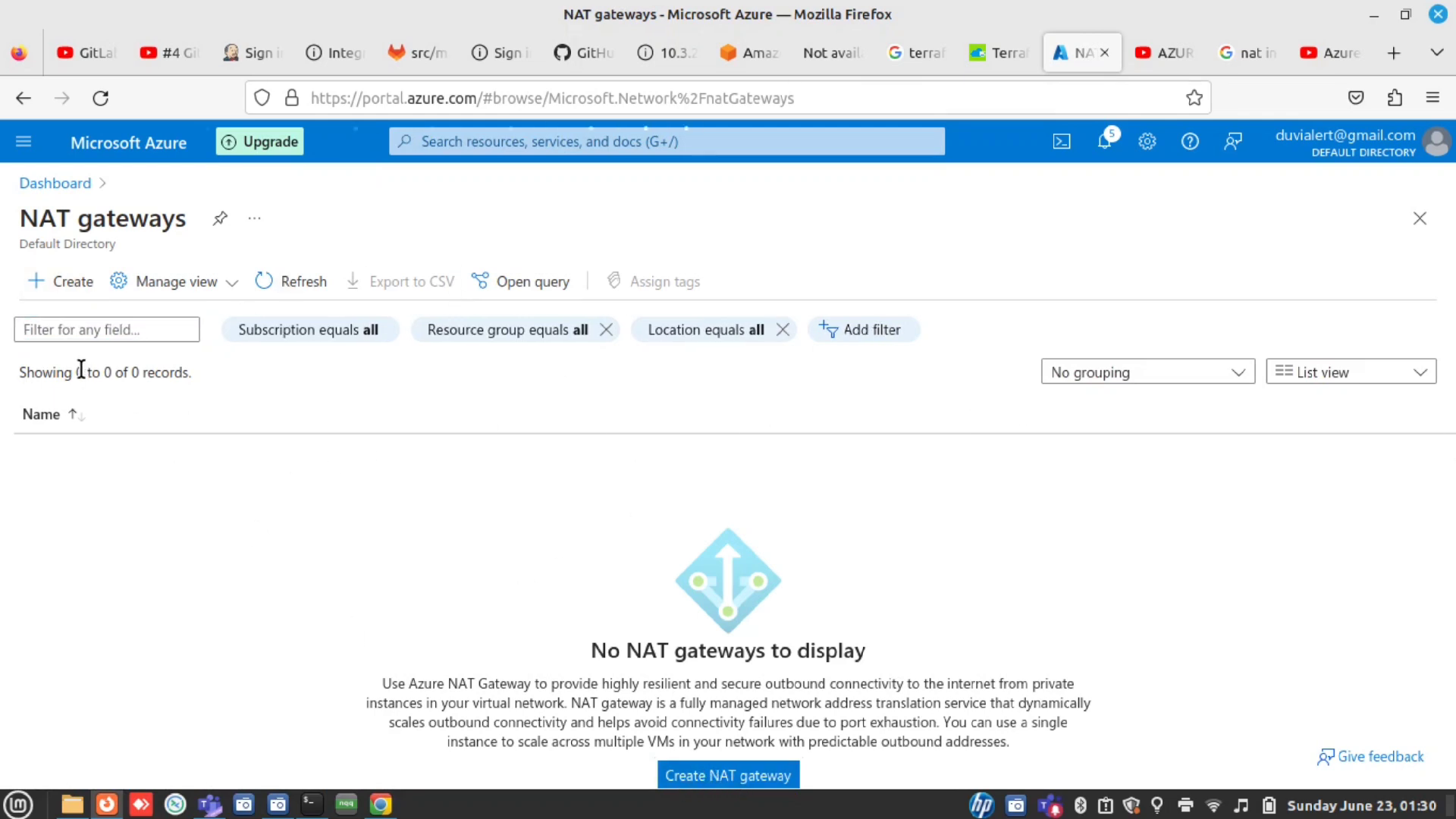
Start creating a NAT gateway in the VPC-RG resource group and name it NATGTW
left_click(62, 283)
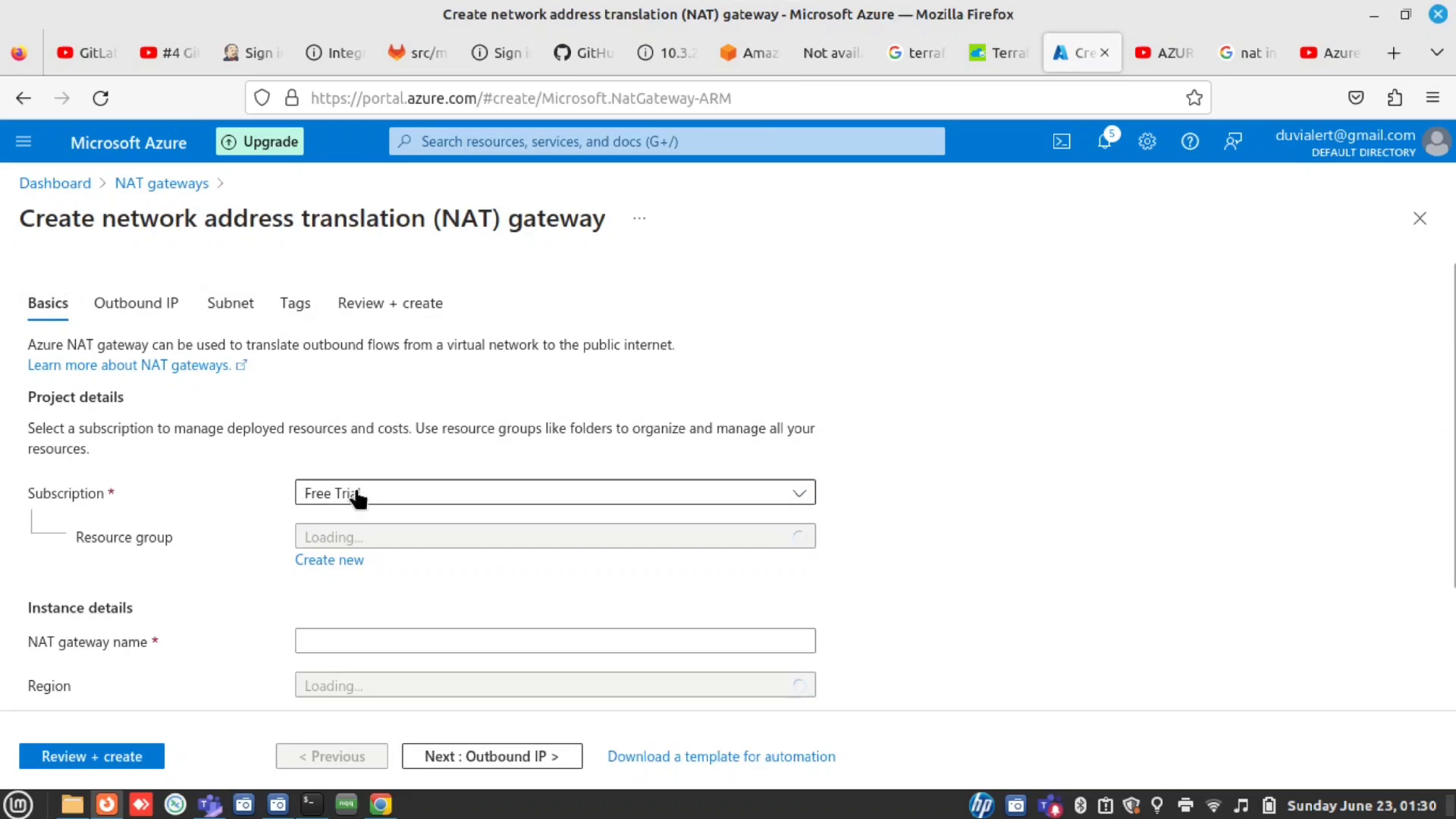
left_click(400, 537)
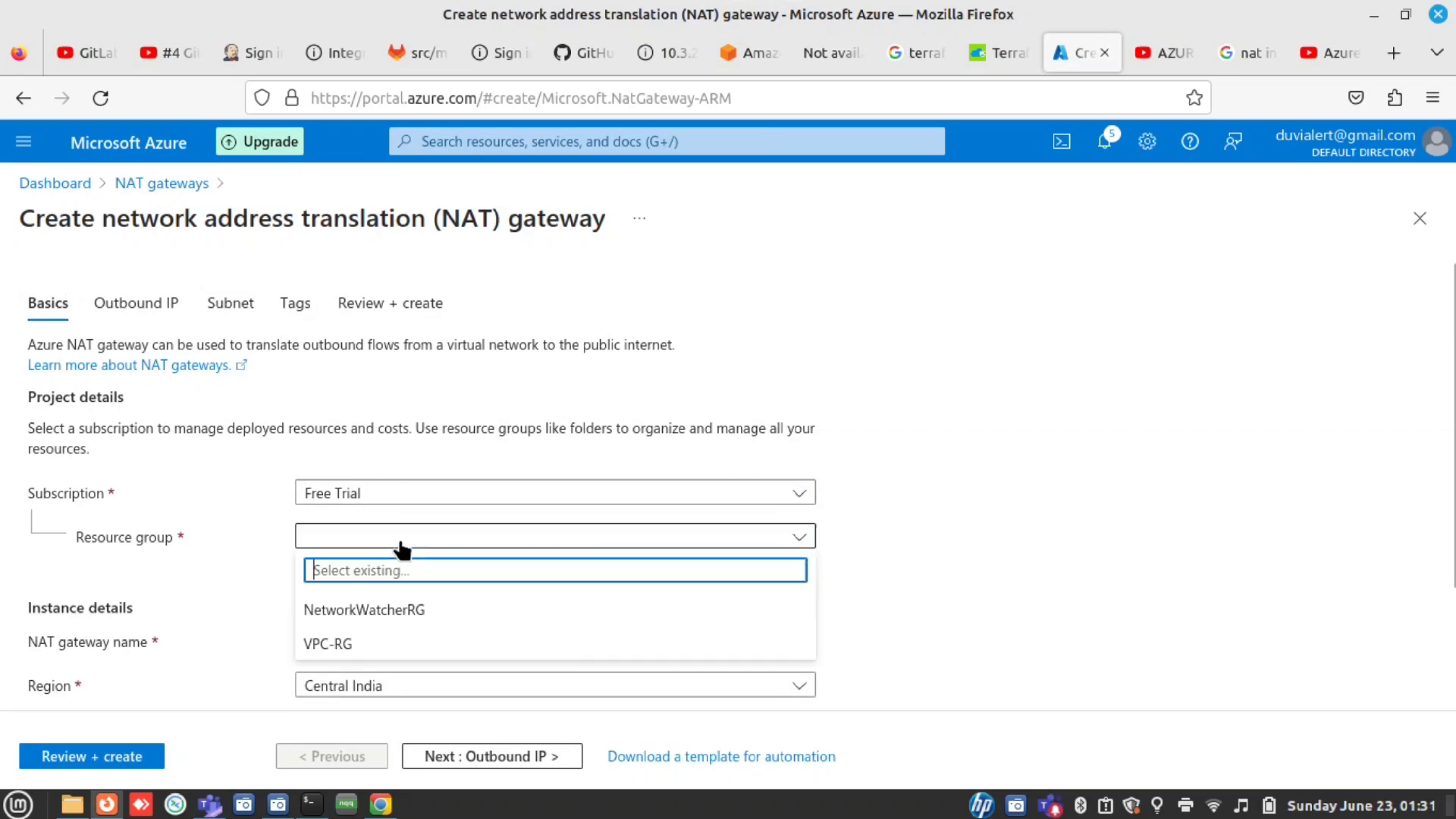
left_click(371, 645)
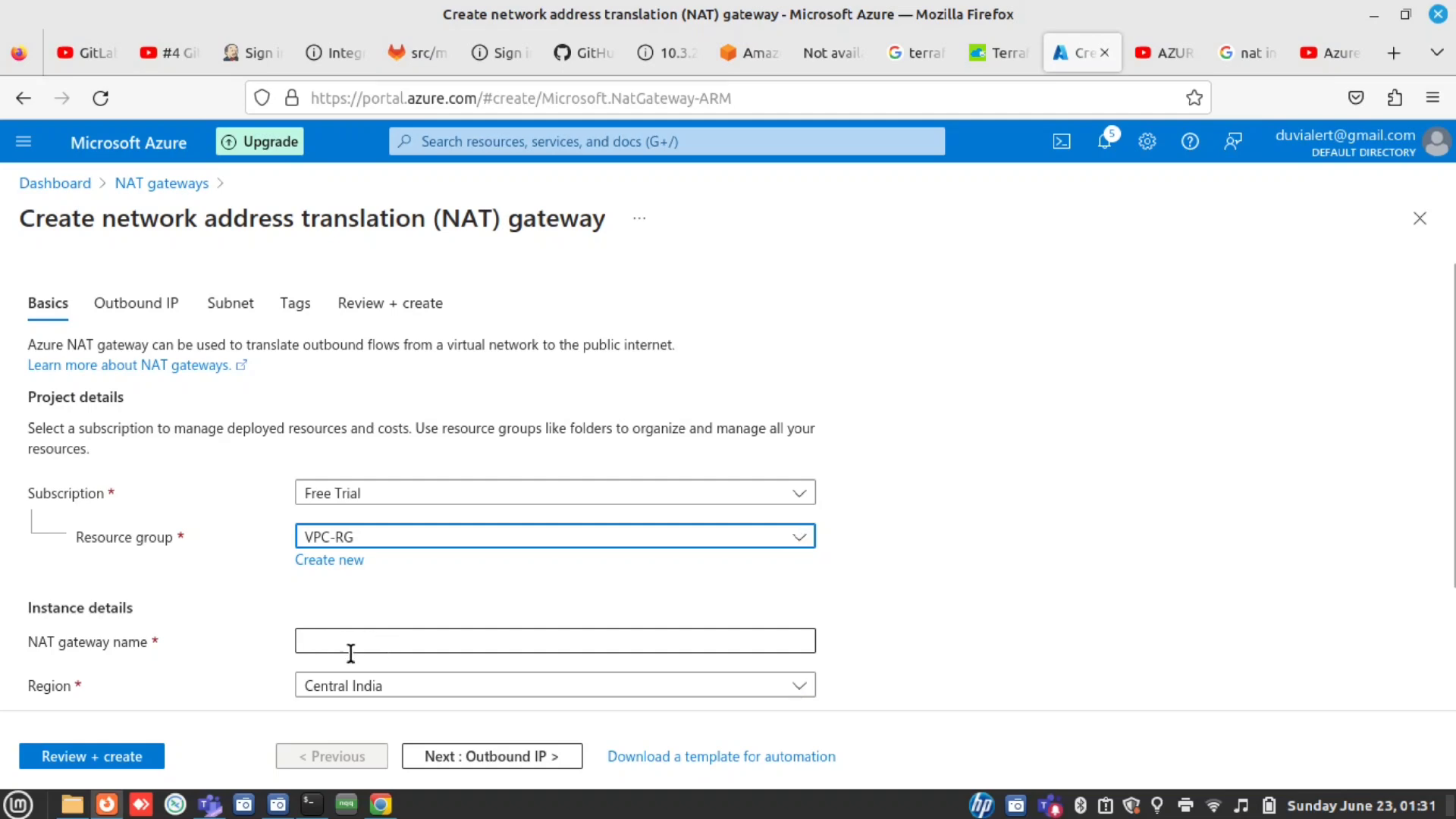
left_click(360, 641)
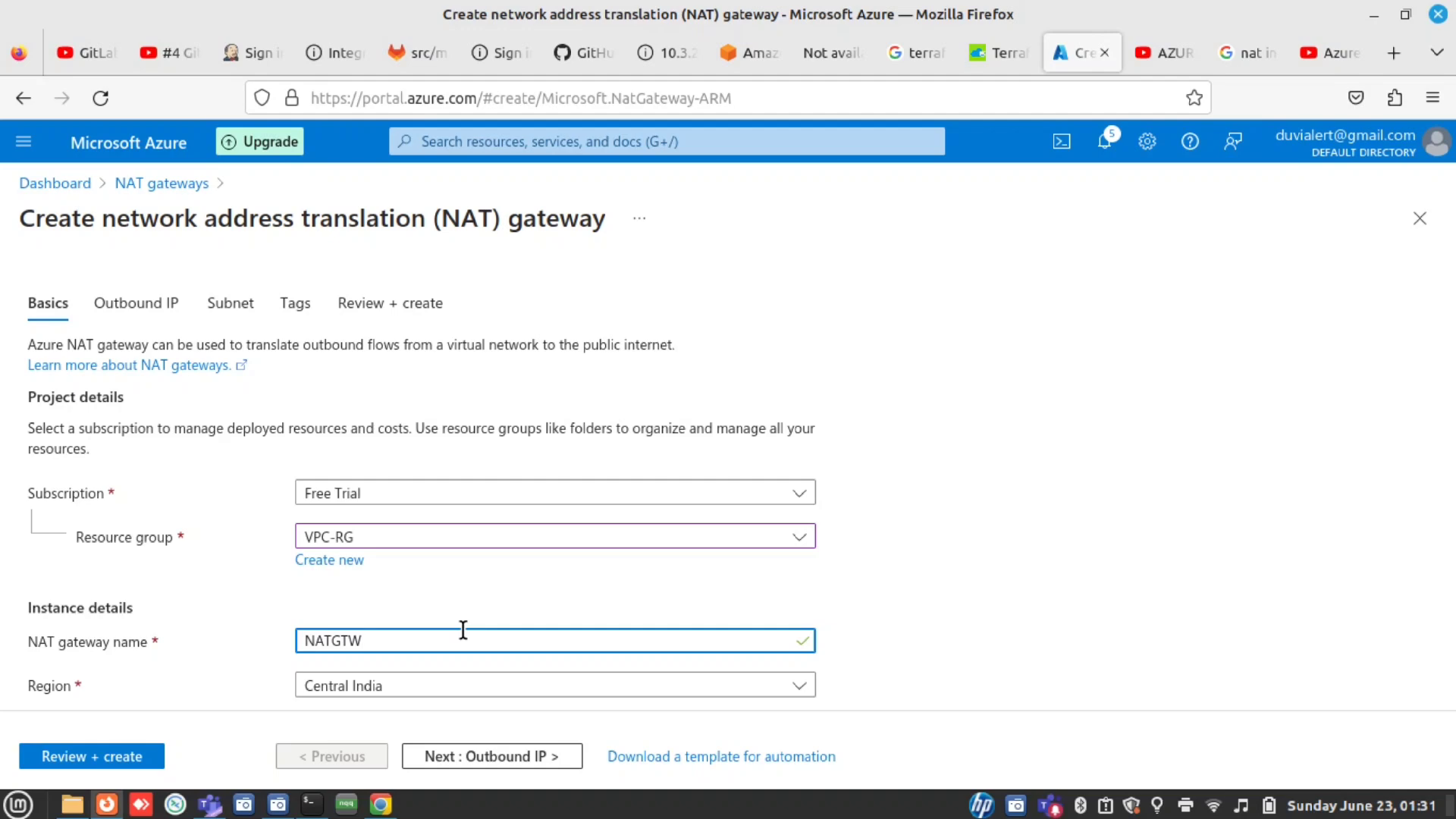
Set the NAT gateway's region to West India
scroll(693, 584, "down", 2)
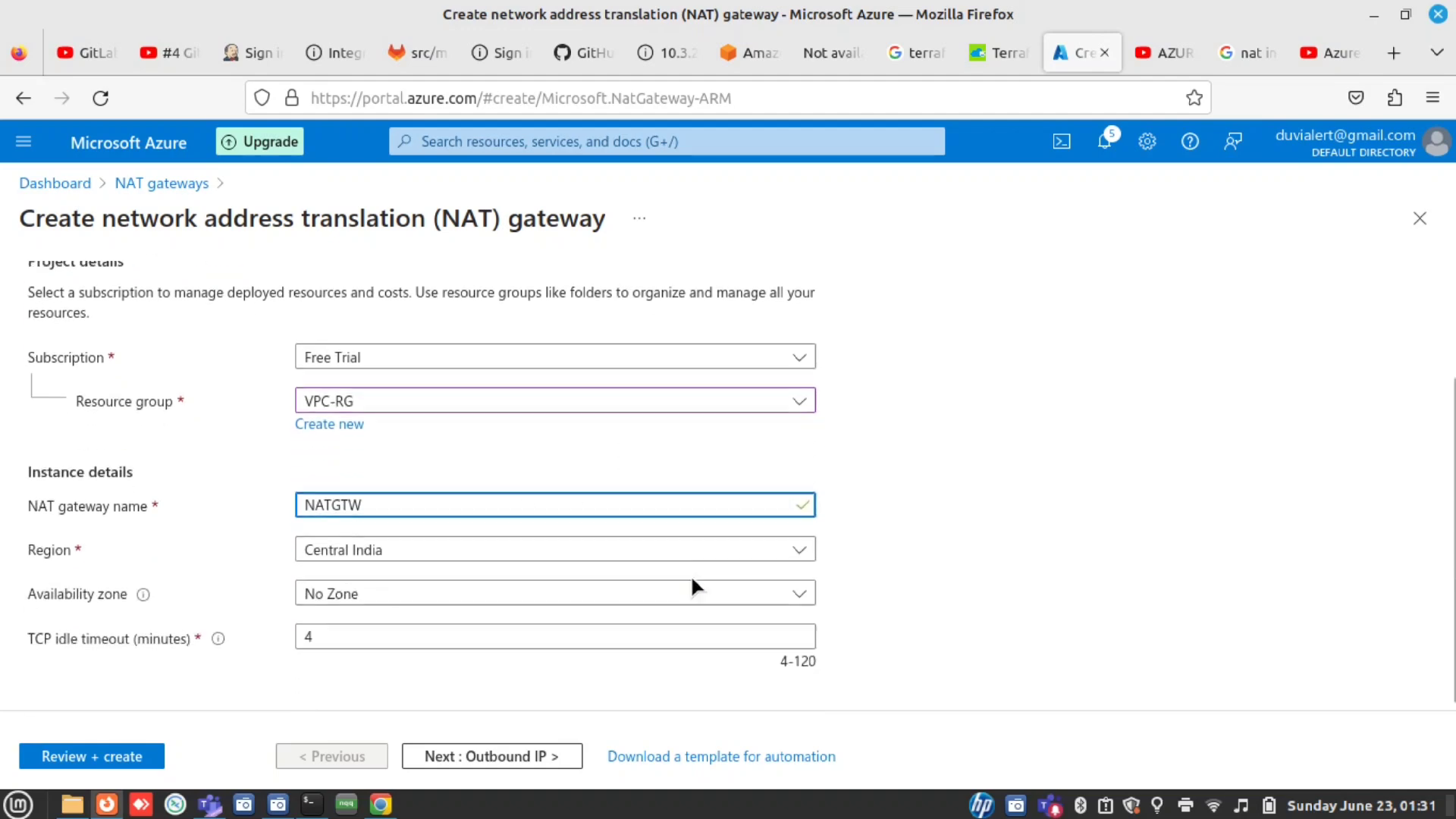
left_click(508, 548)
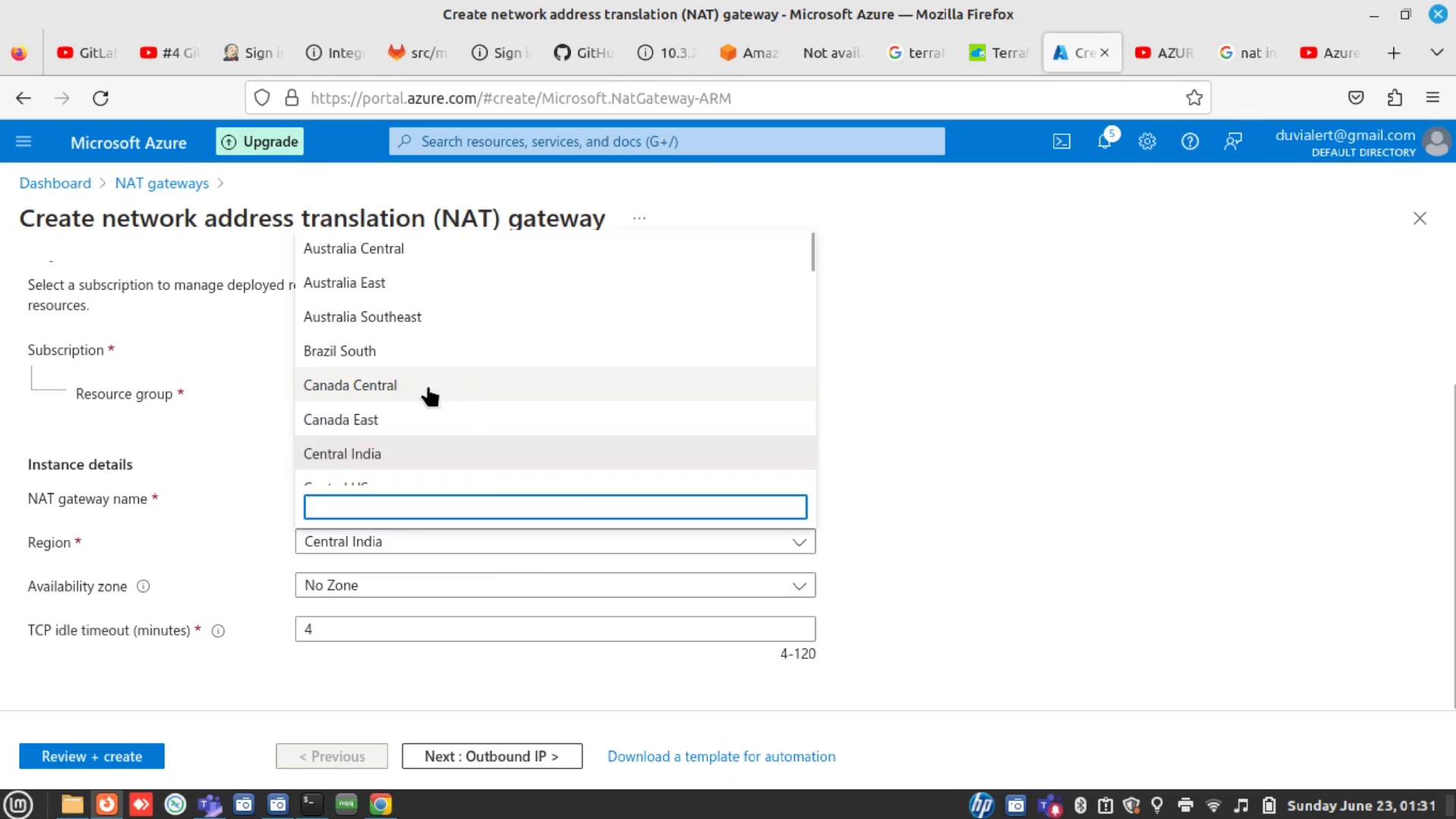
scroll(463, 342, "down", 5)
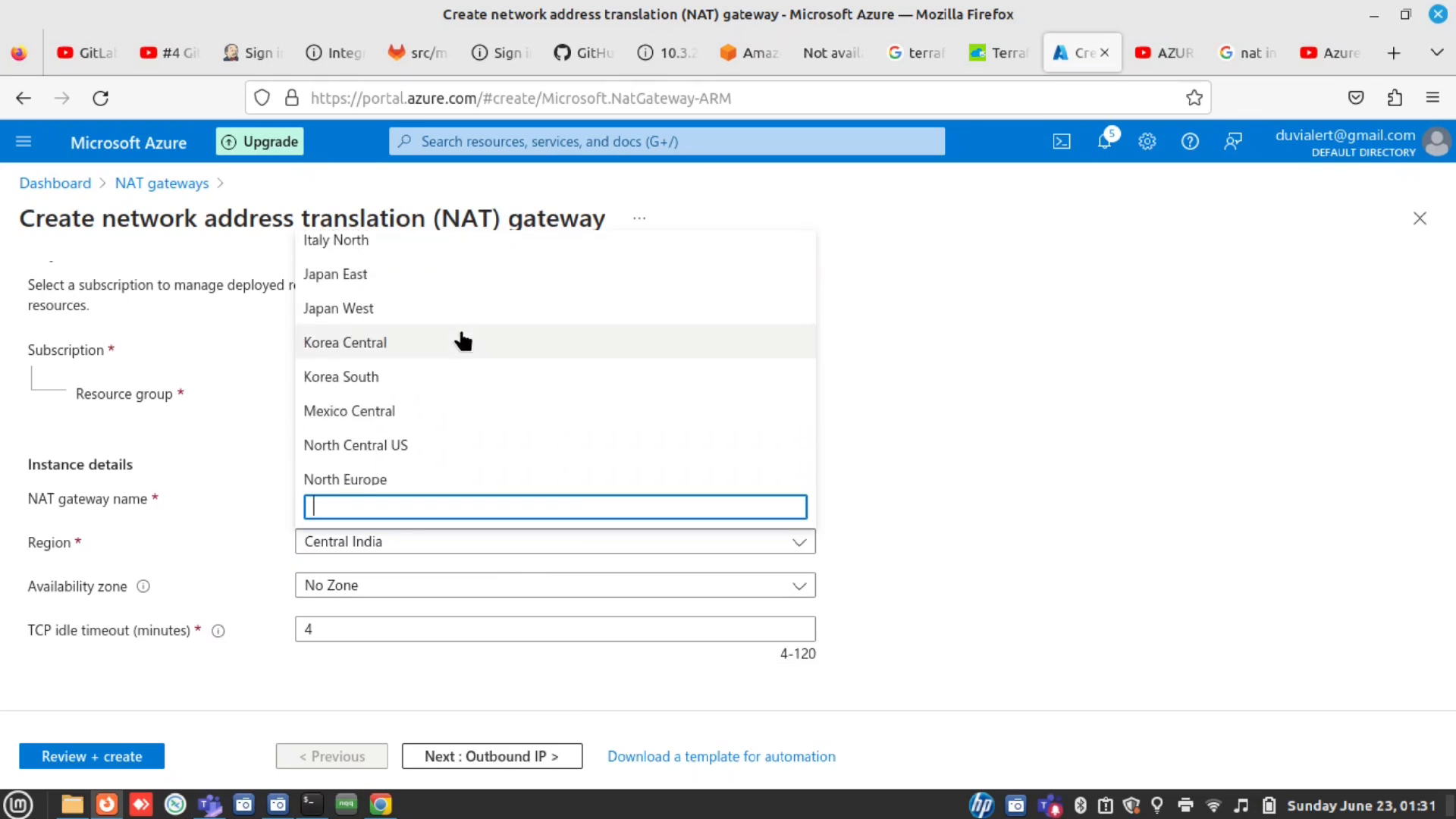
scroll(462, 342, "down", 3)
scroll(462, 341, "down", 5)
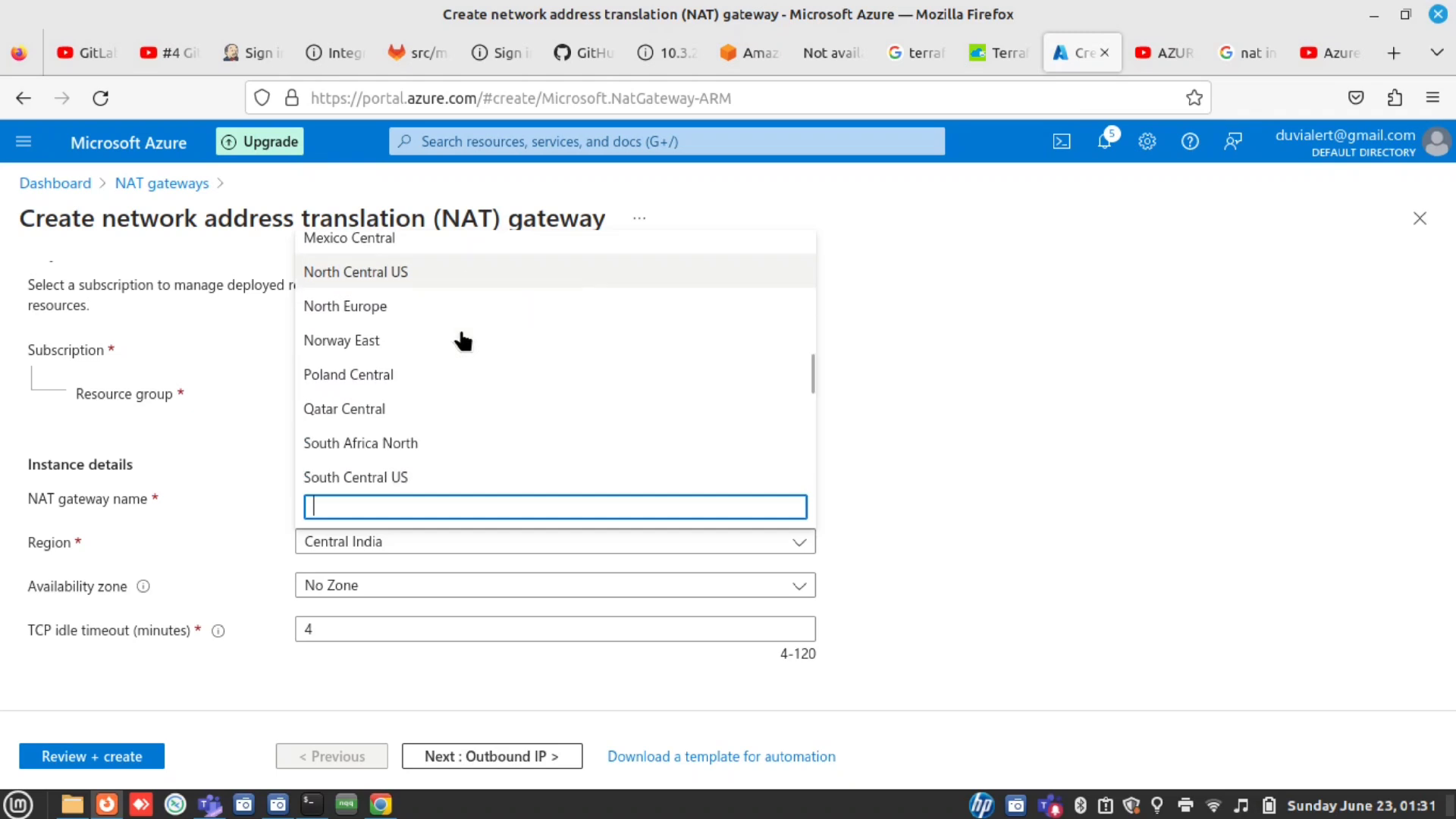
scroll(463, 342, "down", 2)
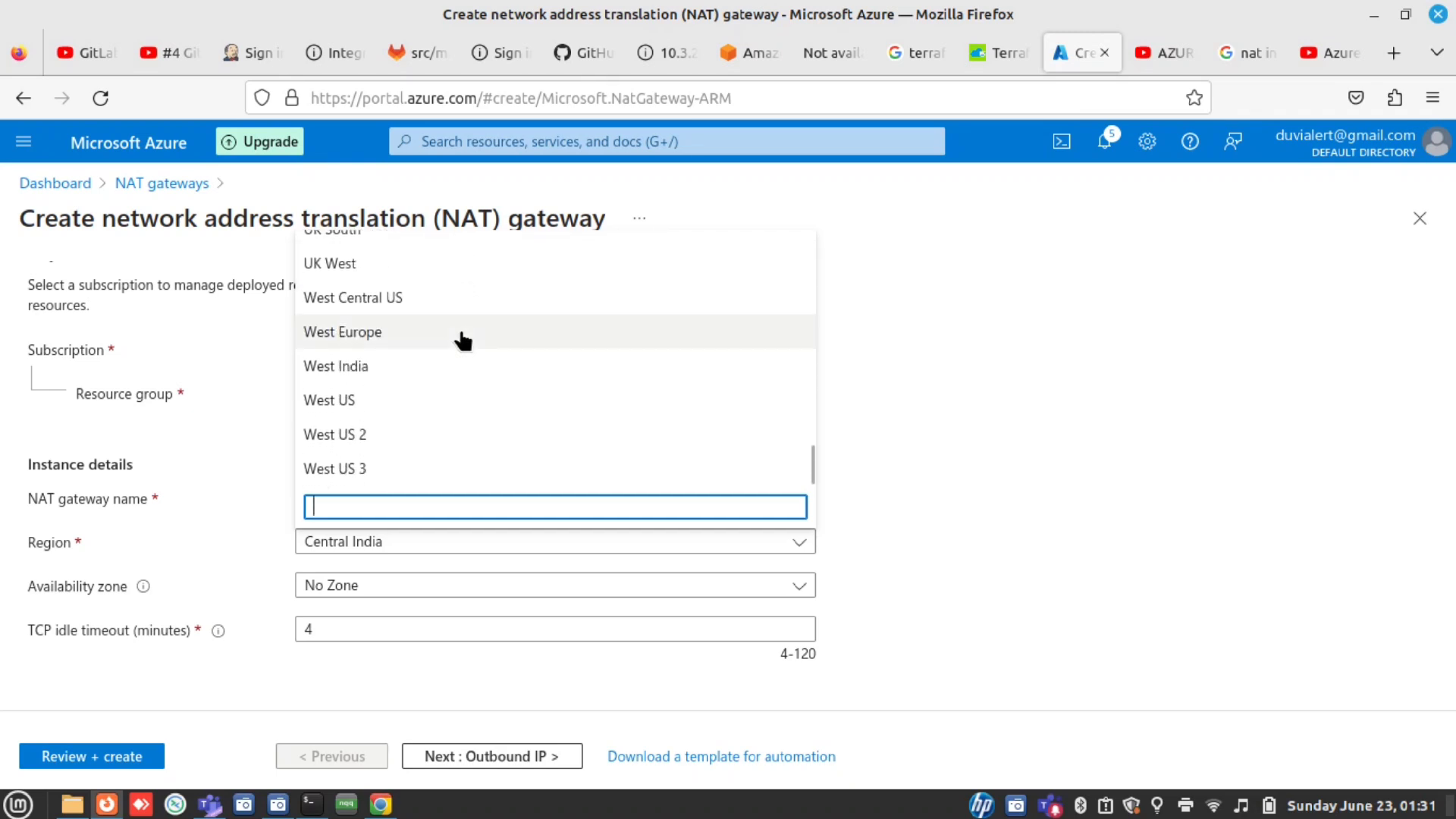
left_click(409, 368)
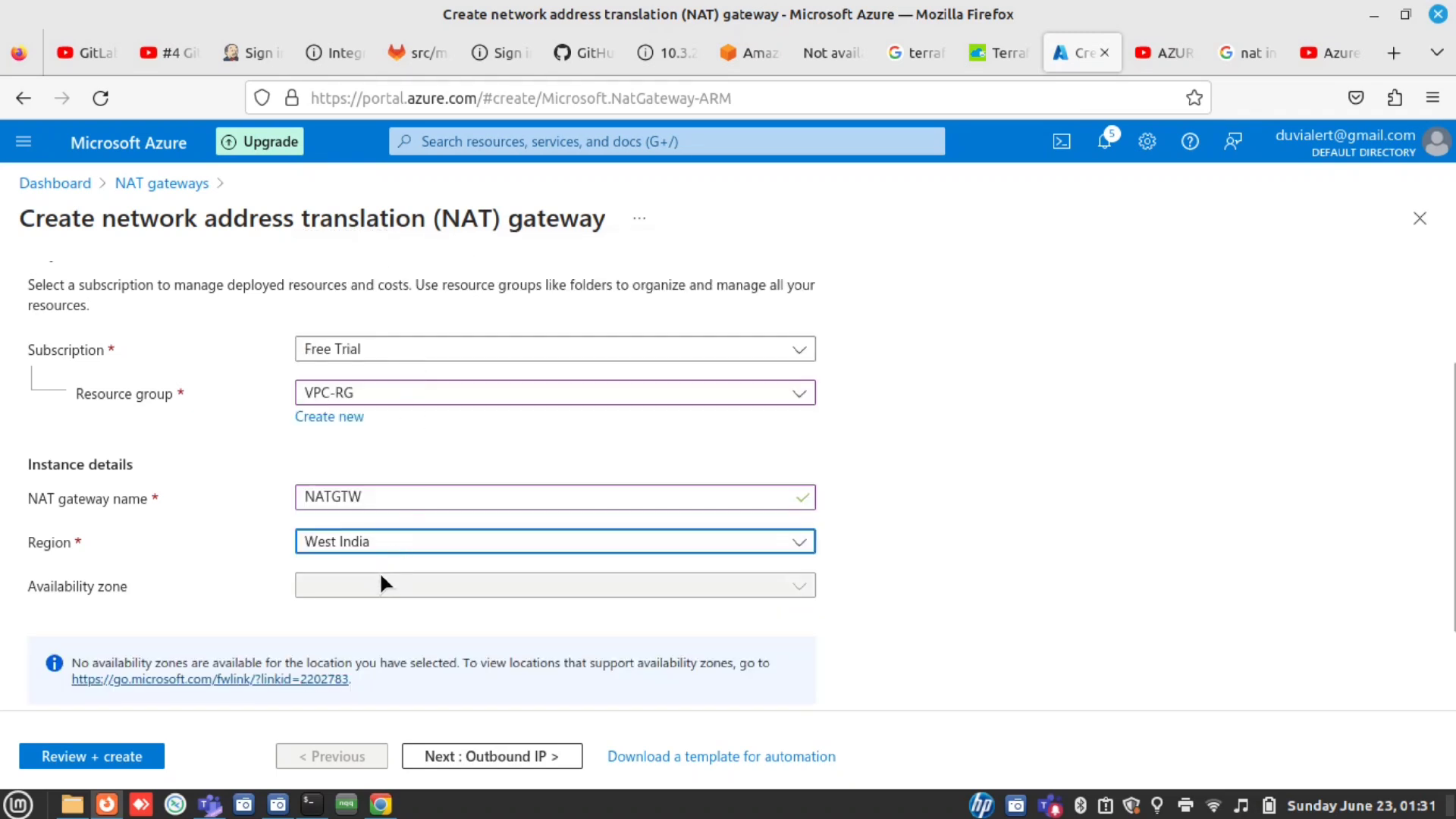
scroll(992, 535, "down", 3)
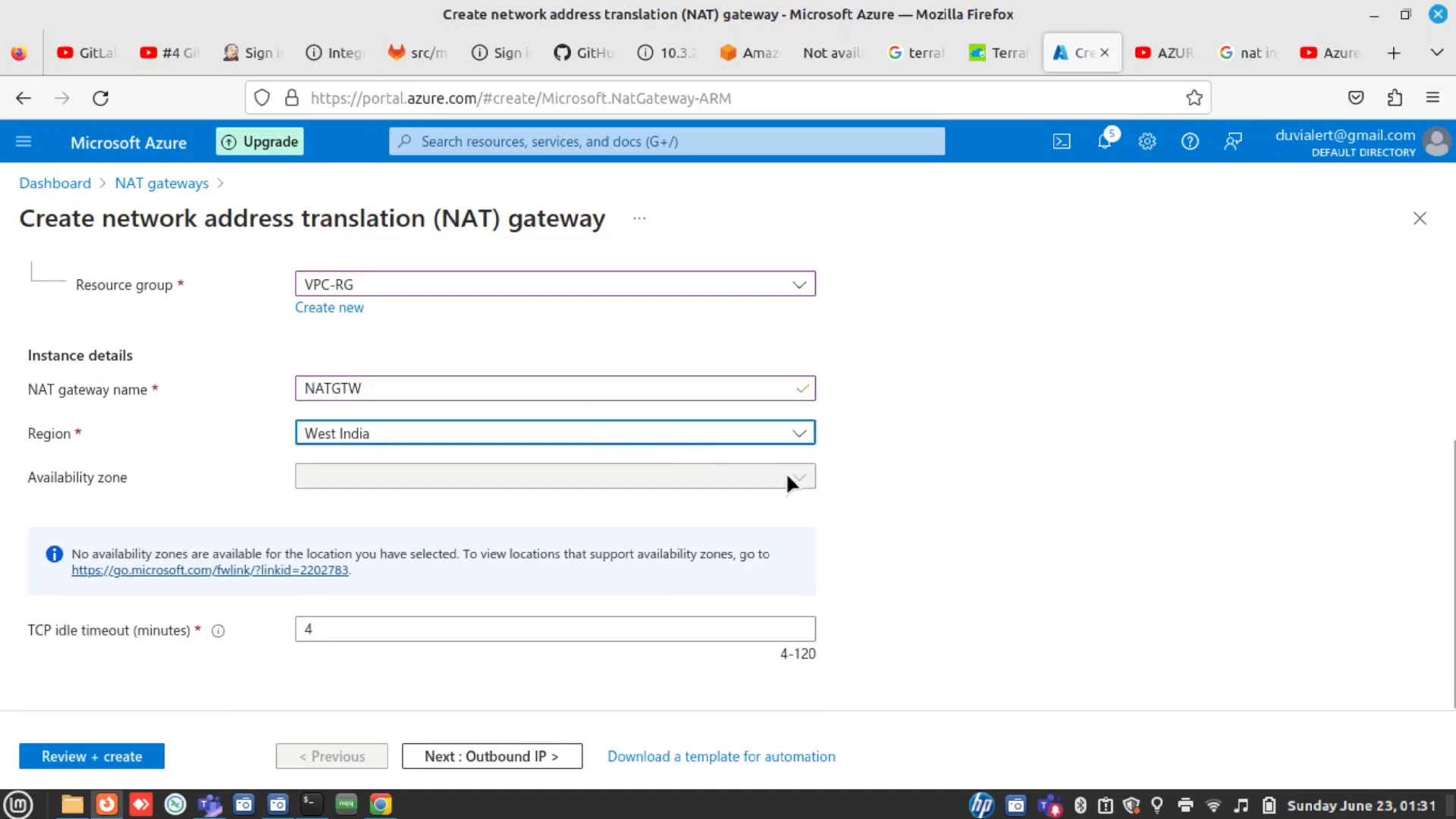
Switch the gateway's region to South India, and return it to West India
left_click(723, 442)
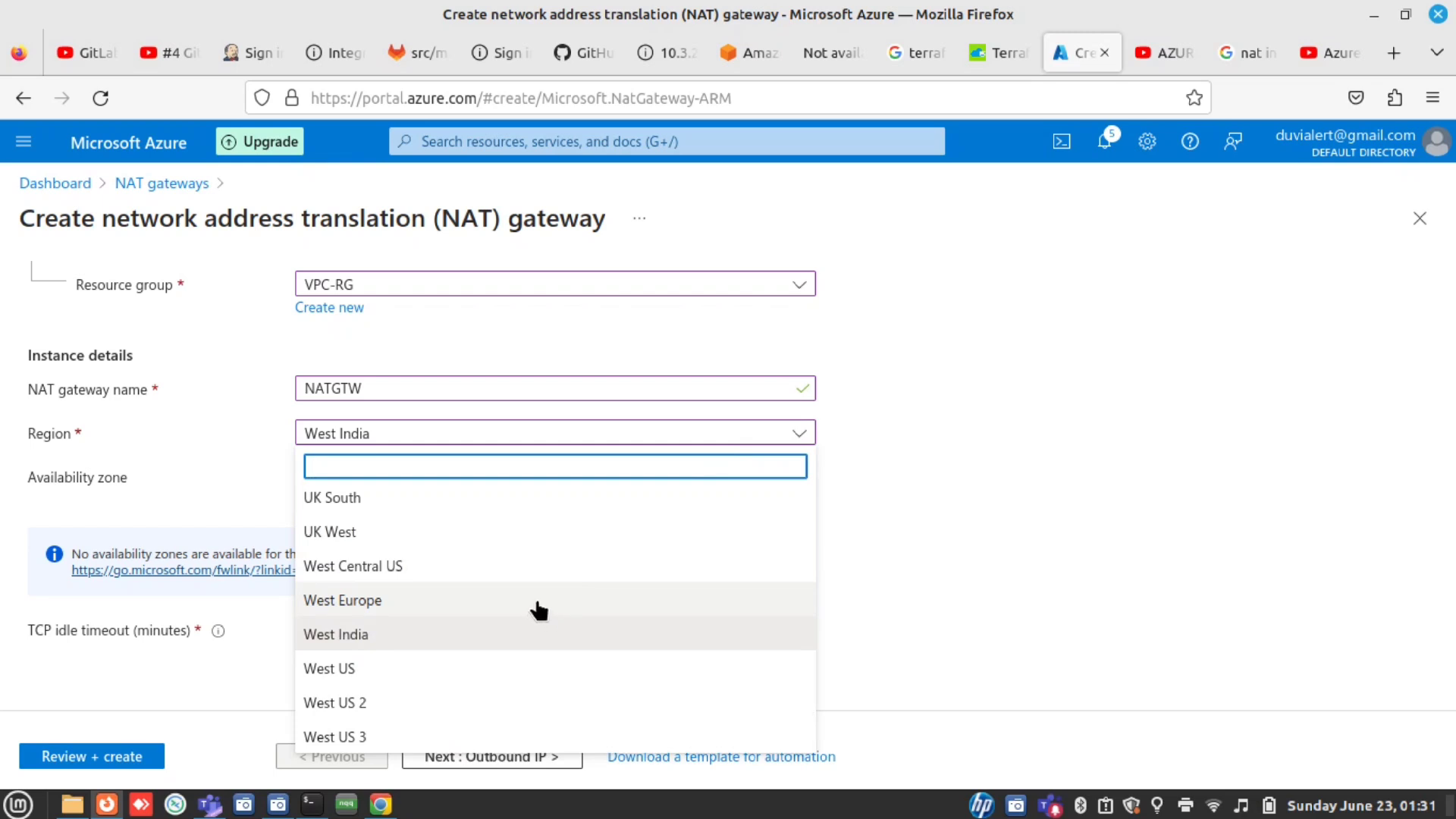
scroll(539, 610, "up", 3)
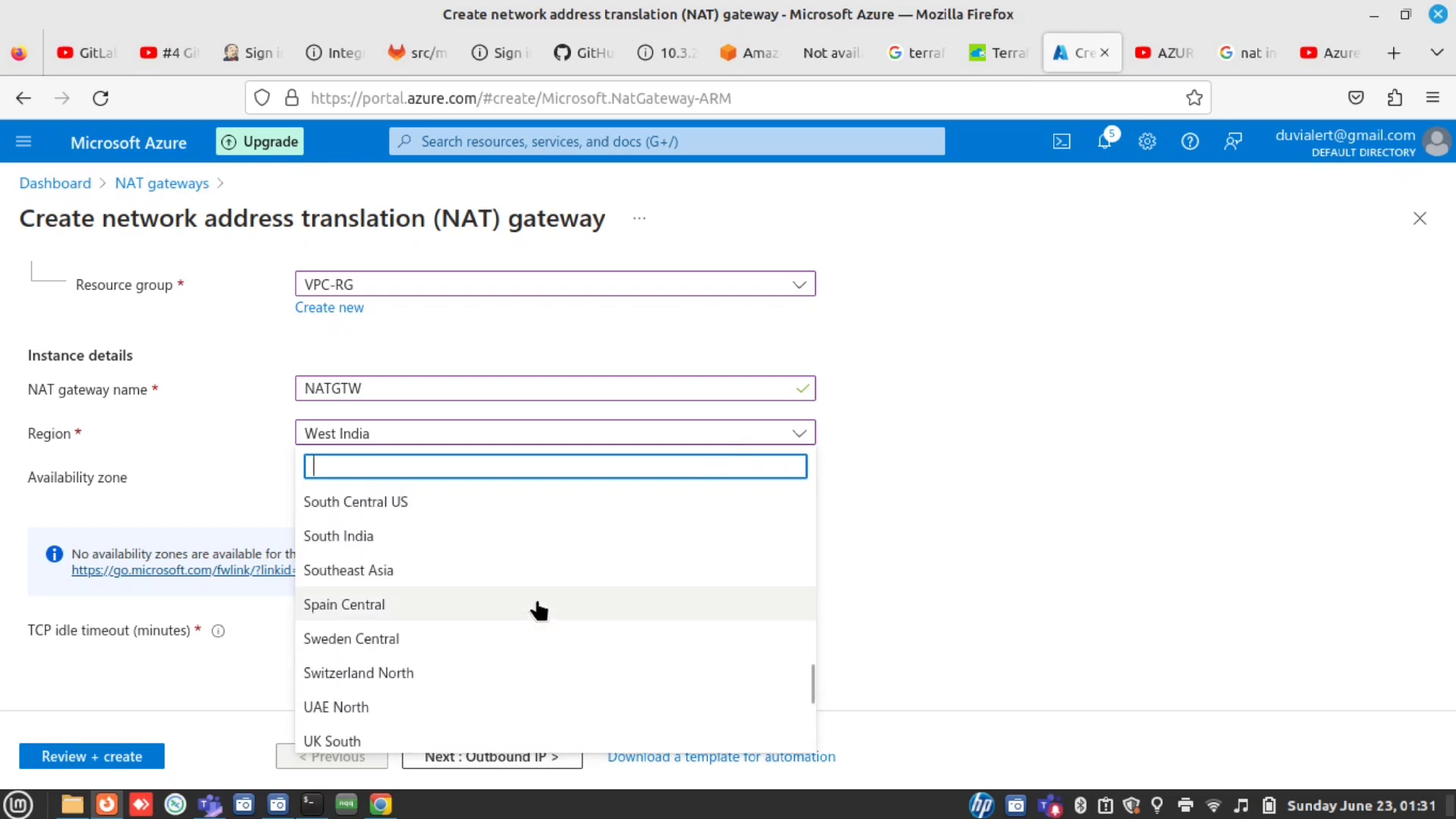
left_click(441, 549)
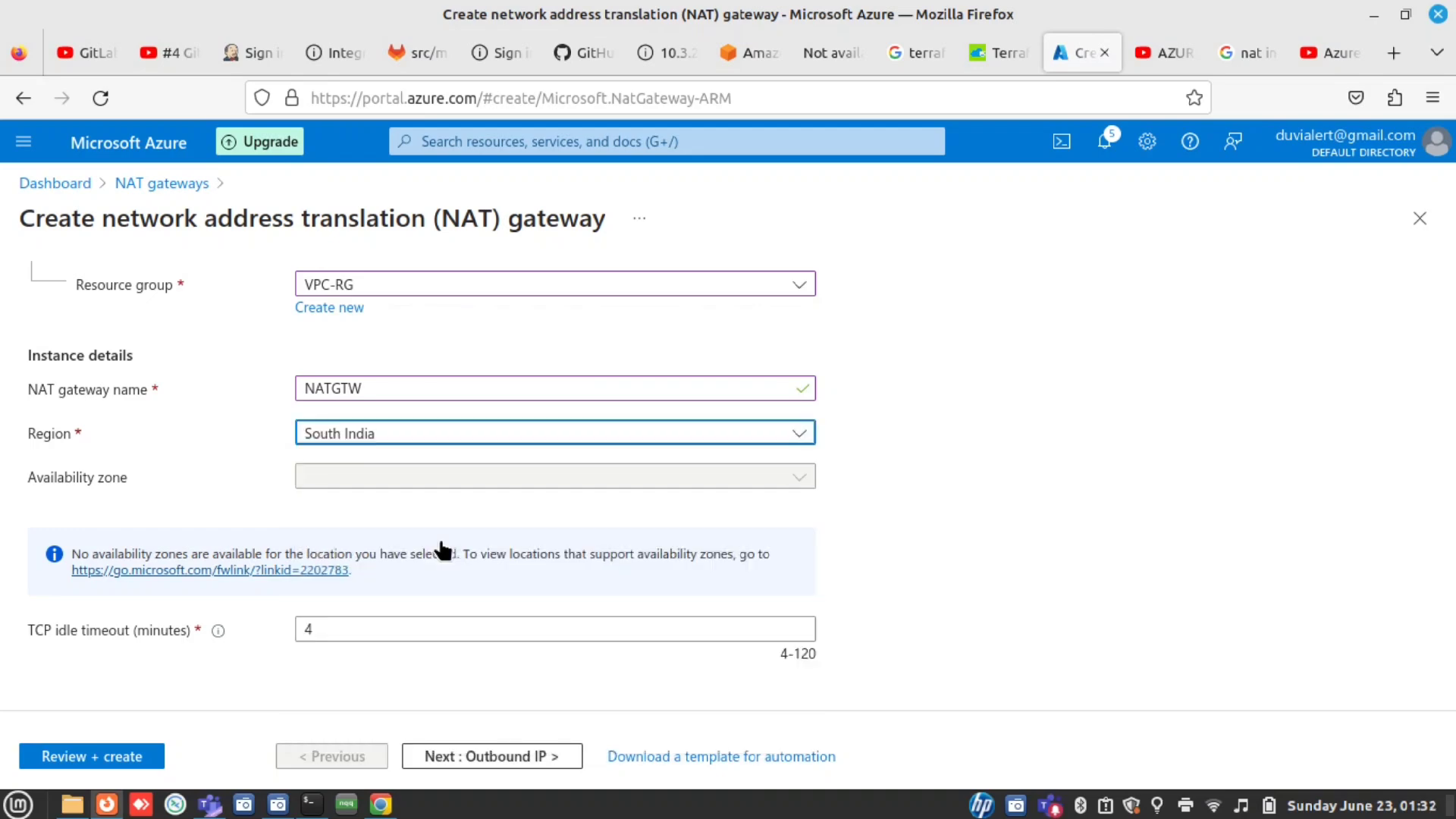
left_click(626, 446)
scroll(459, 641, "down", 3)
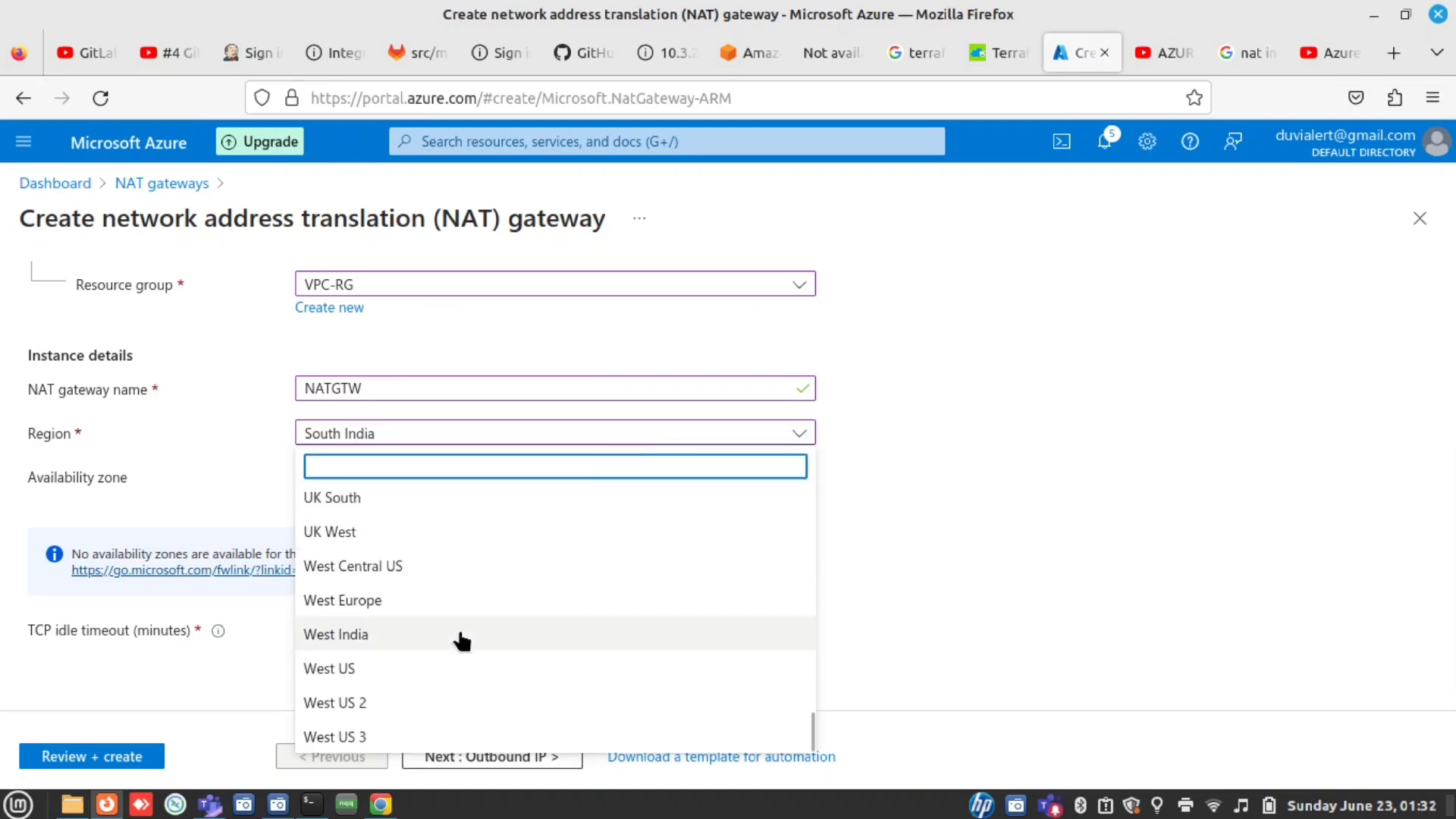
left_click(412, 642)
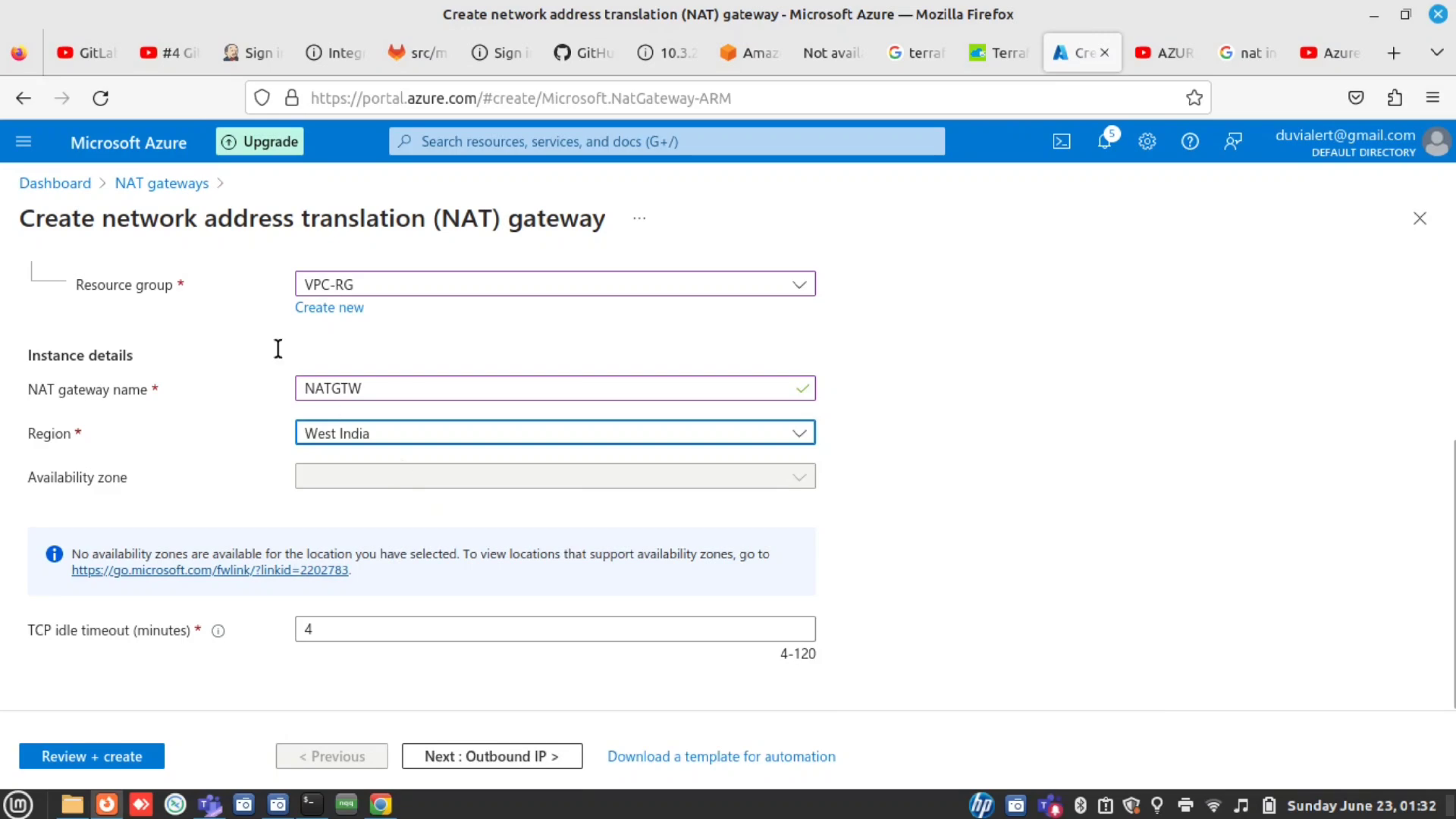
Create a new public IP address named NATip for the gateway's outbound IP configuration
left_click(478, 757)
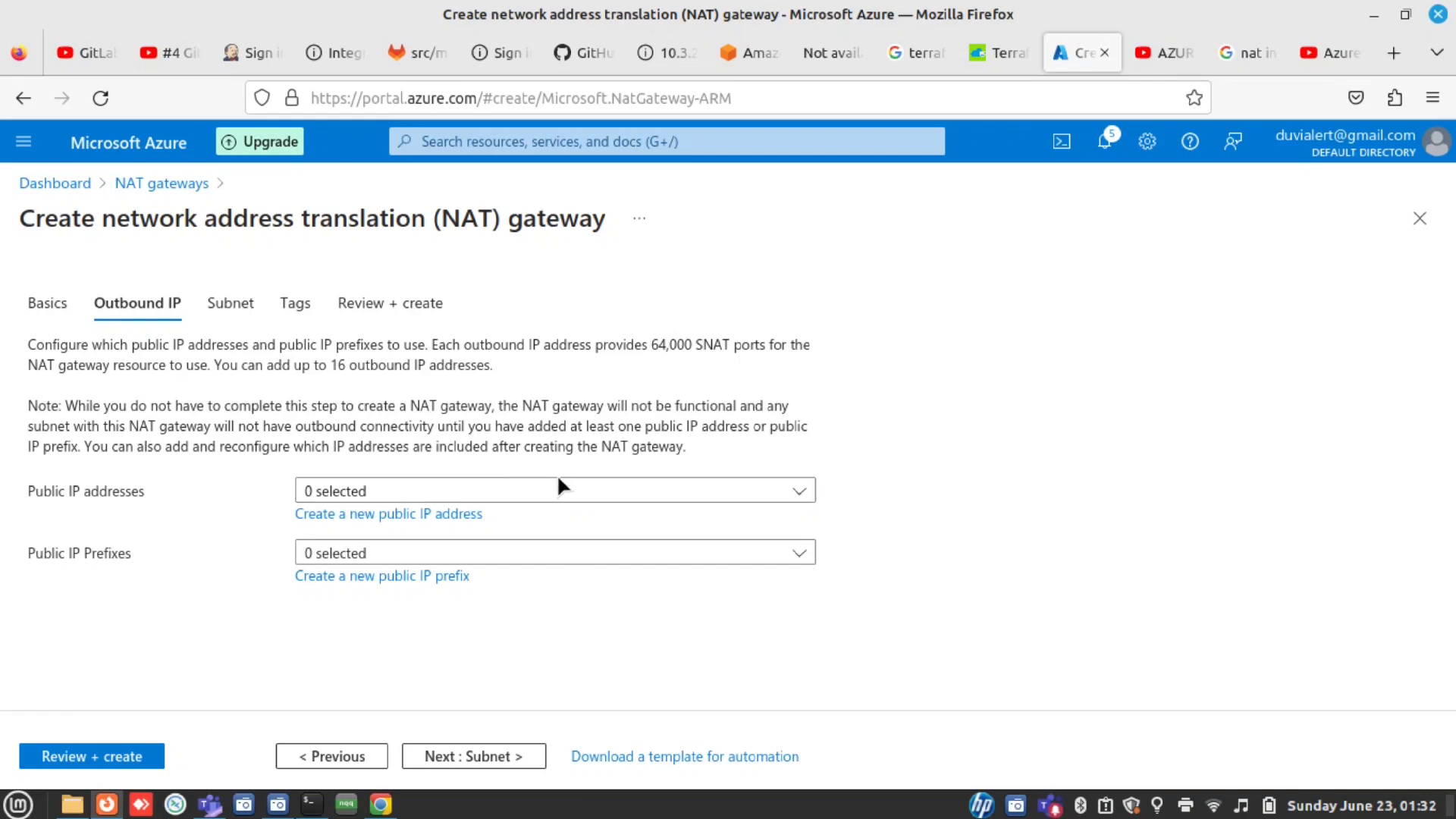
left_click(581, 494)
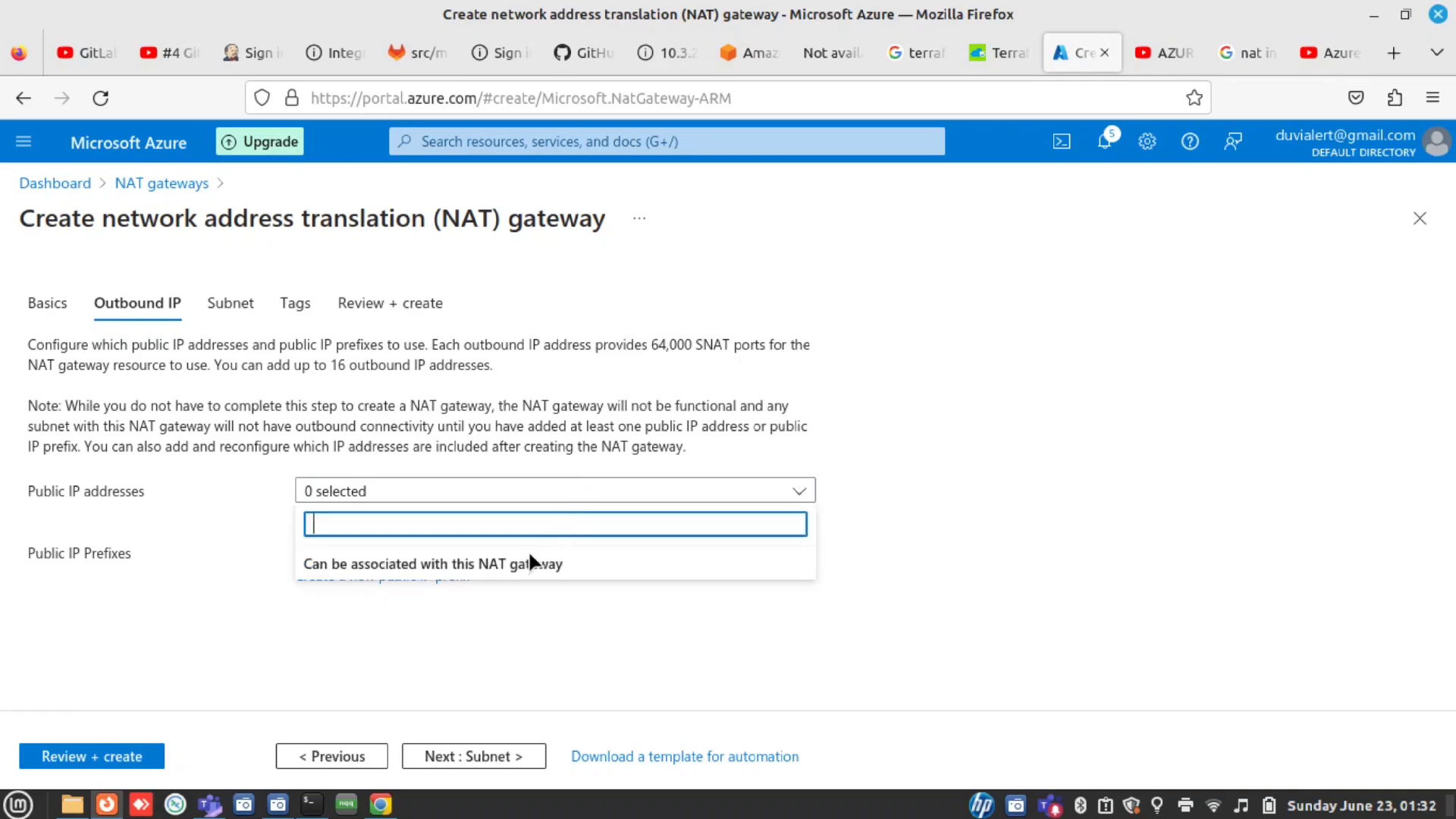
left_click(830, 629)
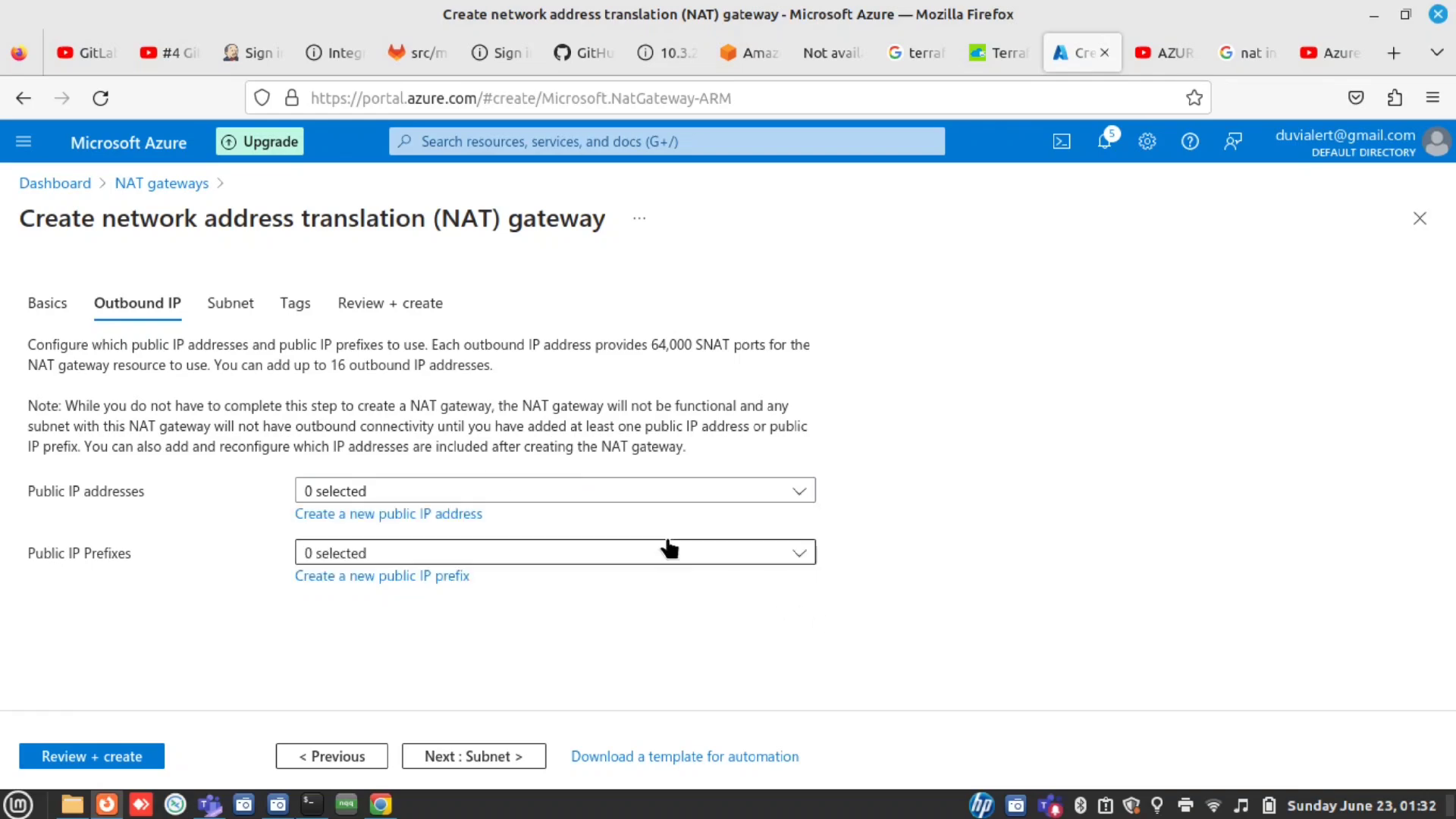
left_click(458, 515)
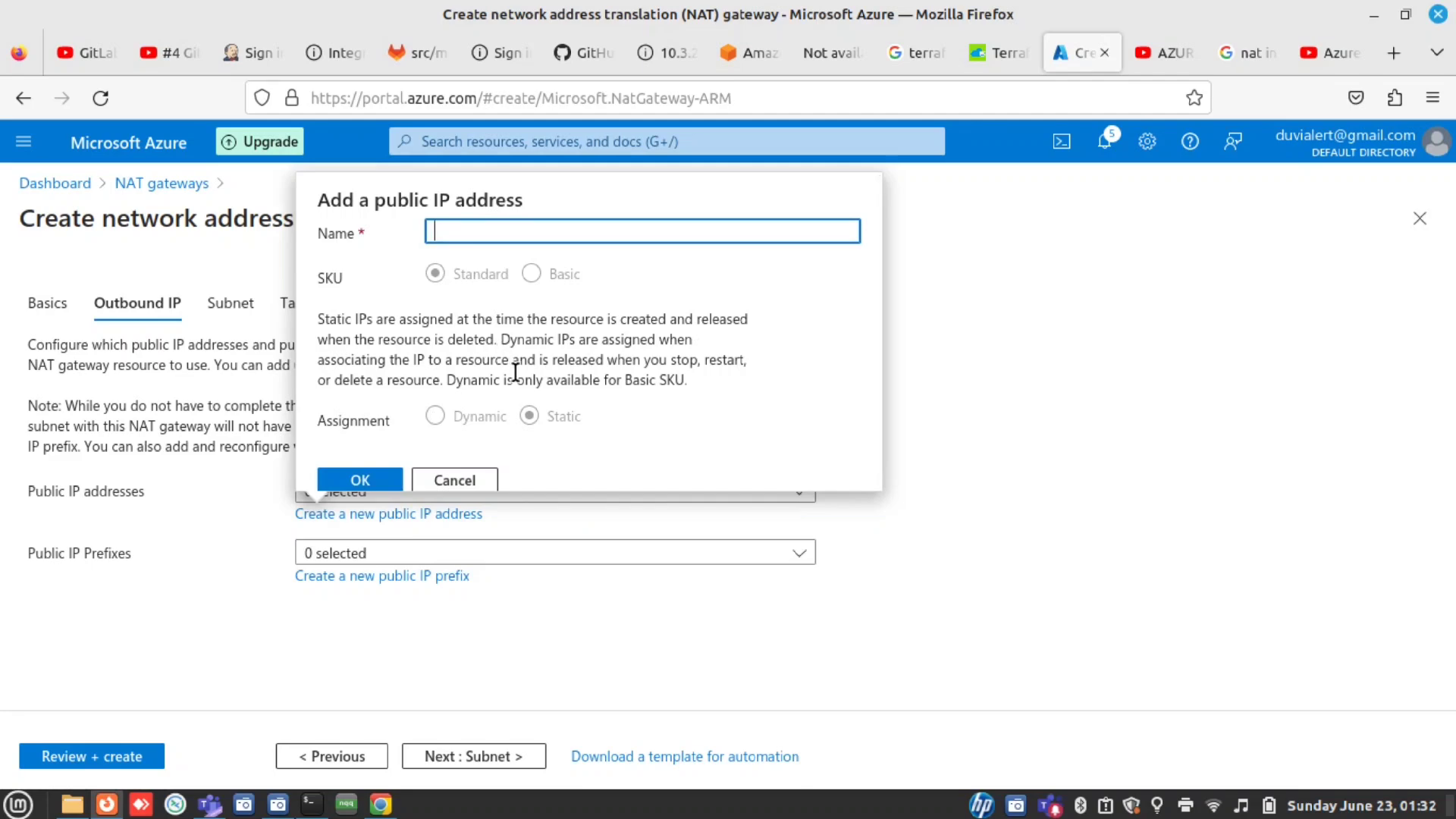
type("NATip")
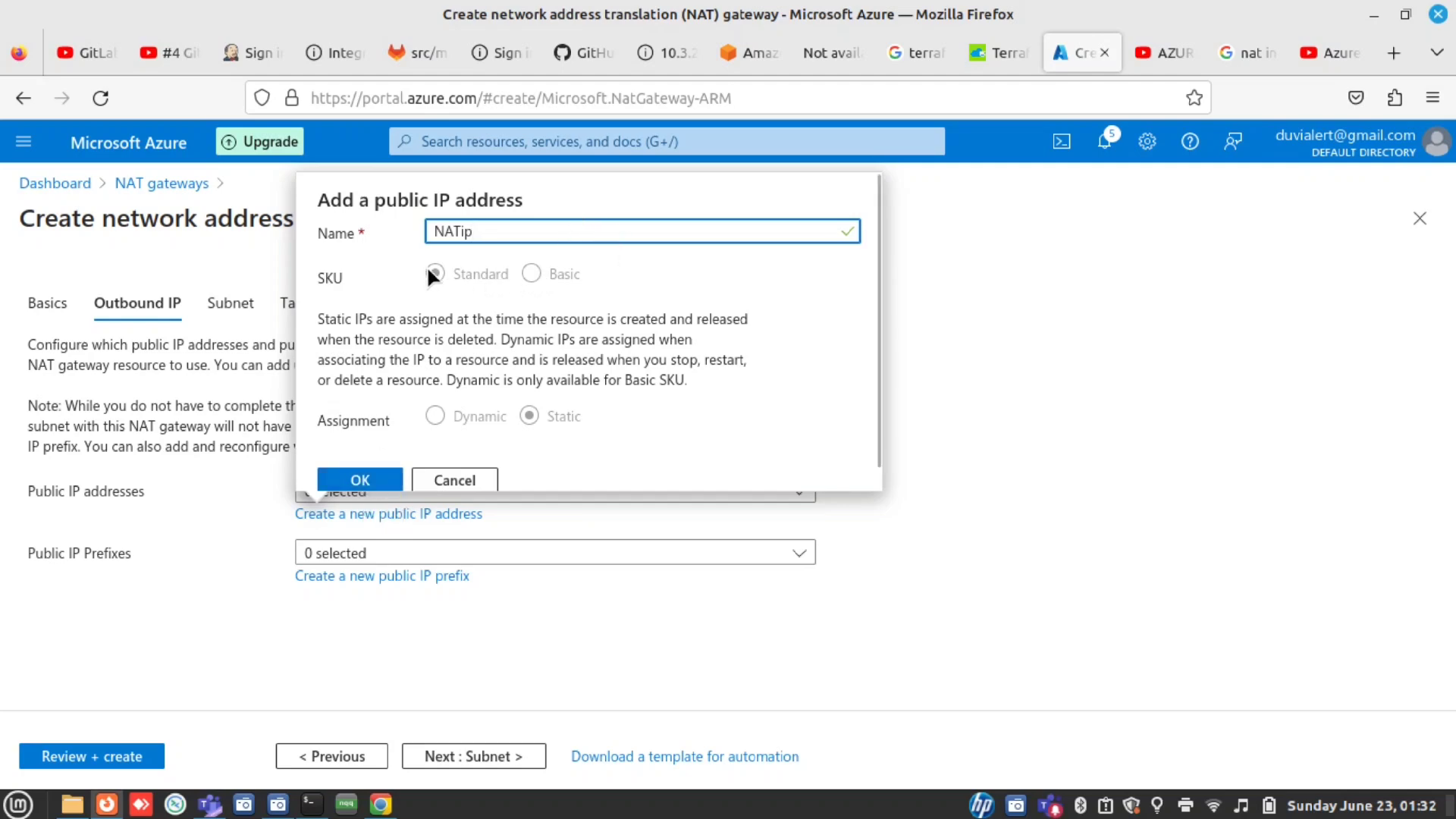
left_click(370, 476)
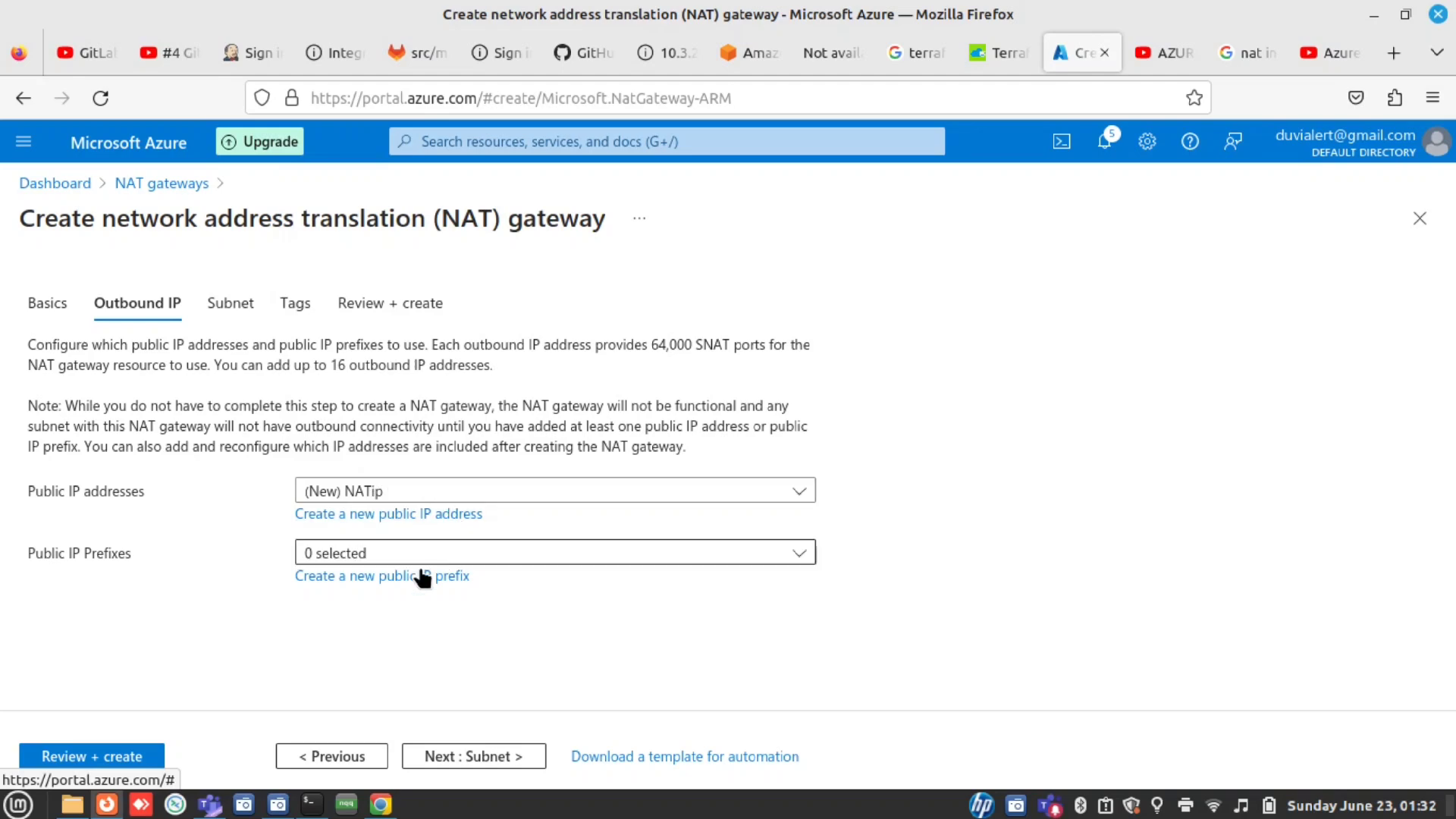
left_click(471, 494)
left_click(519, 418)
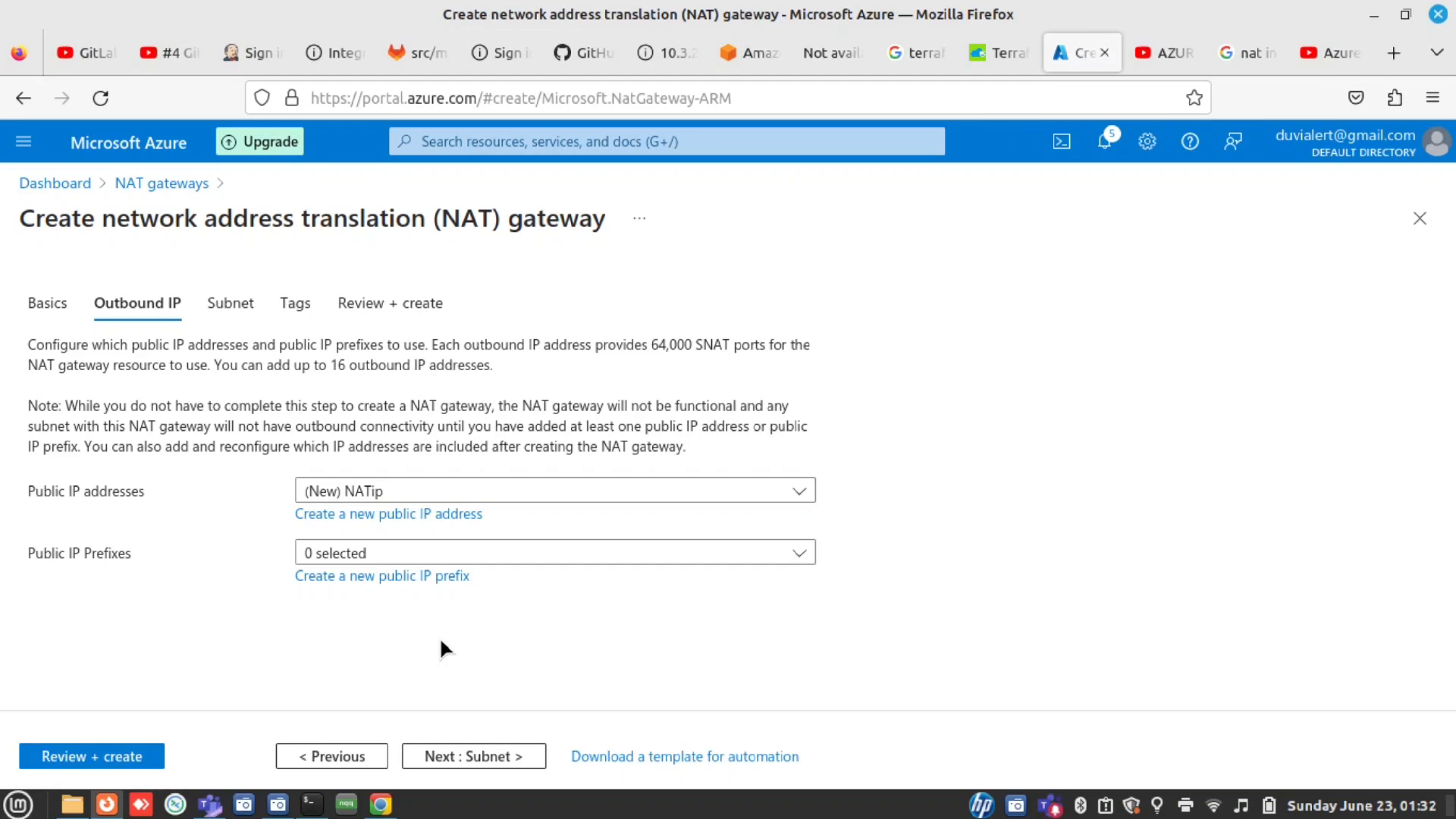
Check which virtual networks can be selected in the gateway's subnet settings
left_click(457, 757)
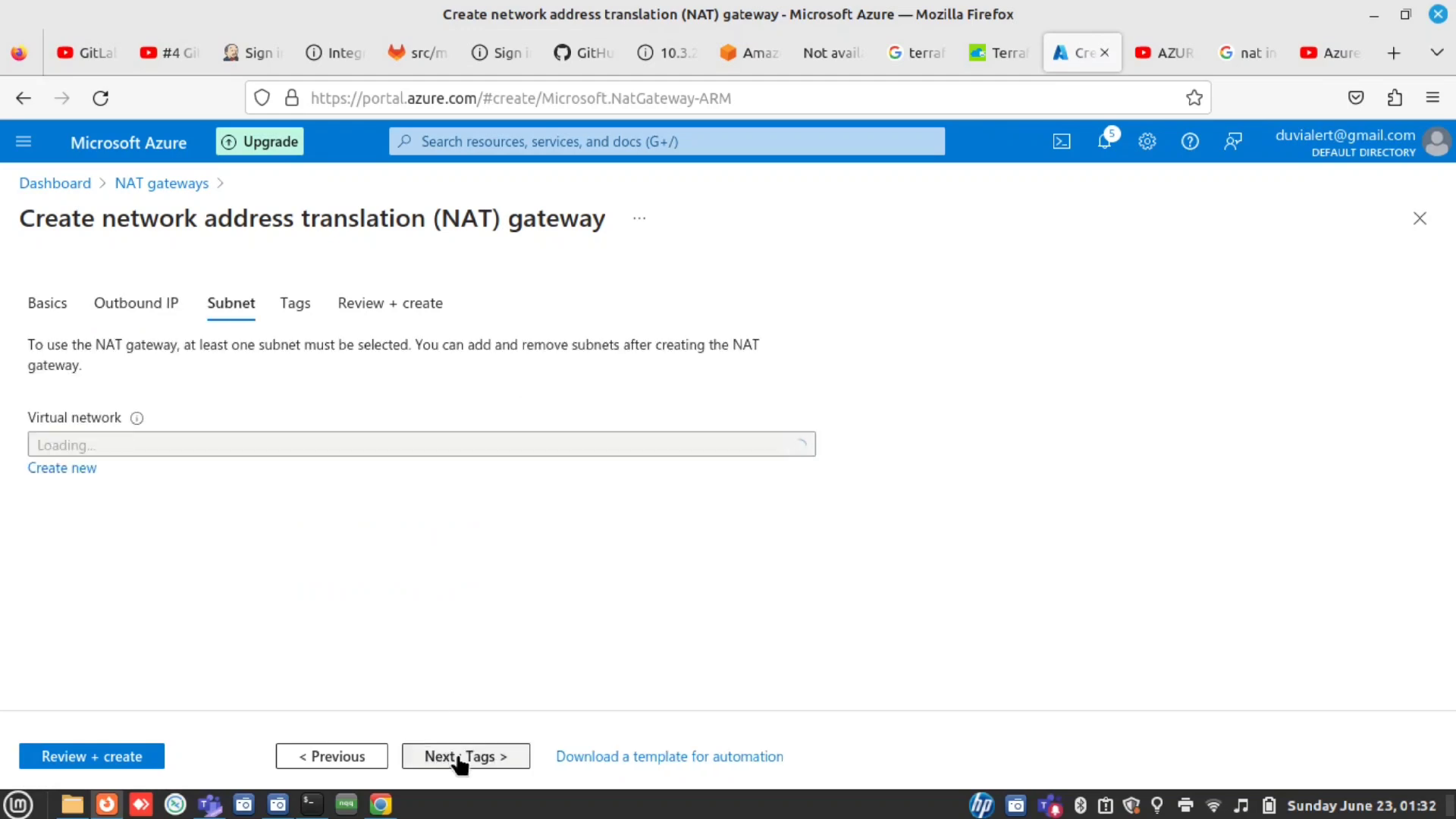
left_click(241, 452)
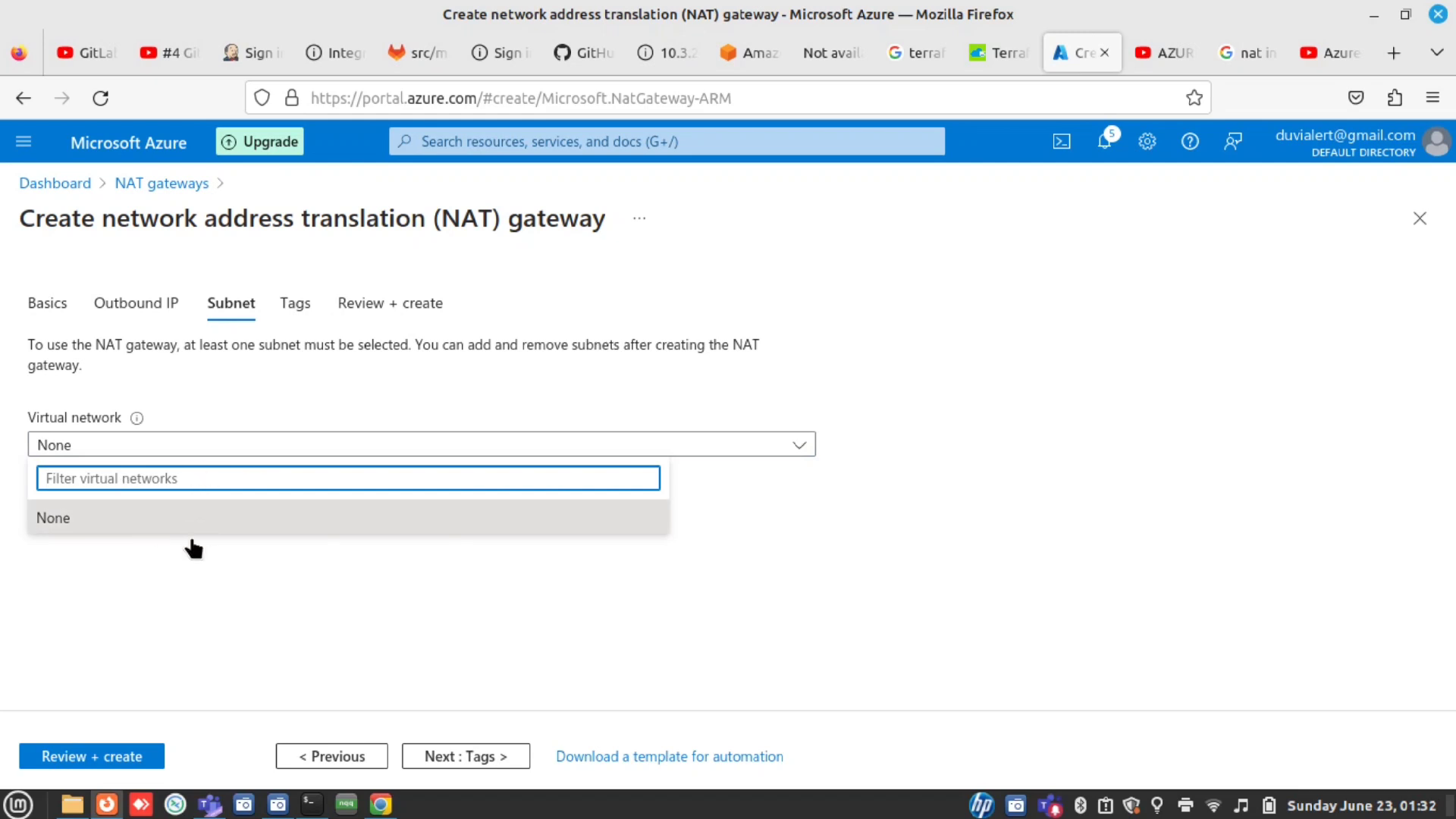
left_click(227, 582)
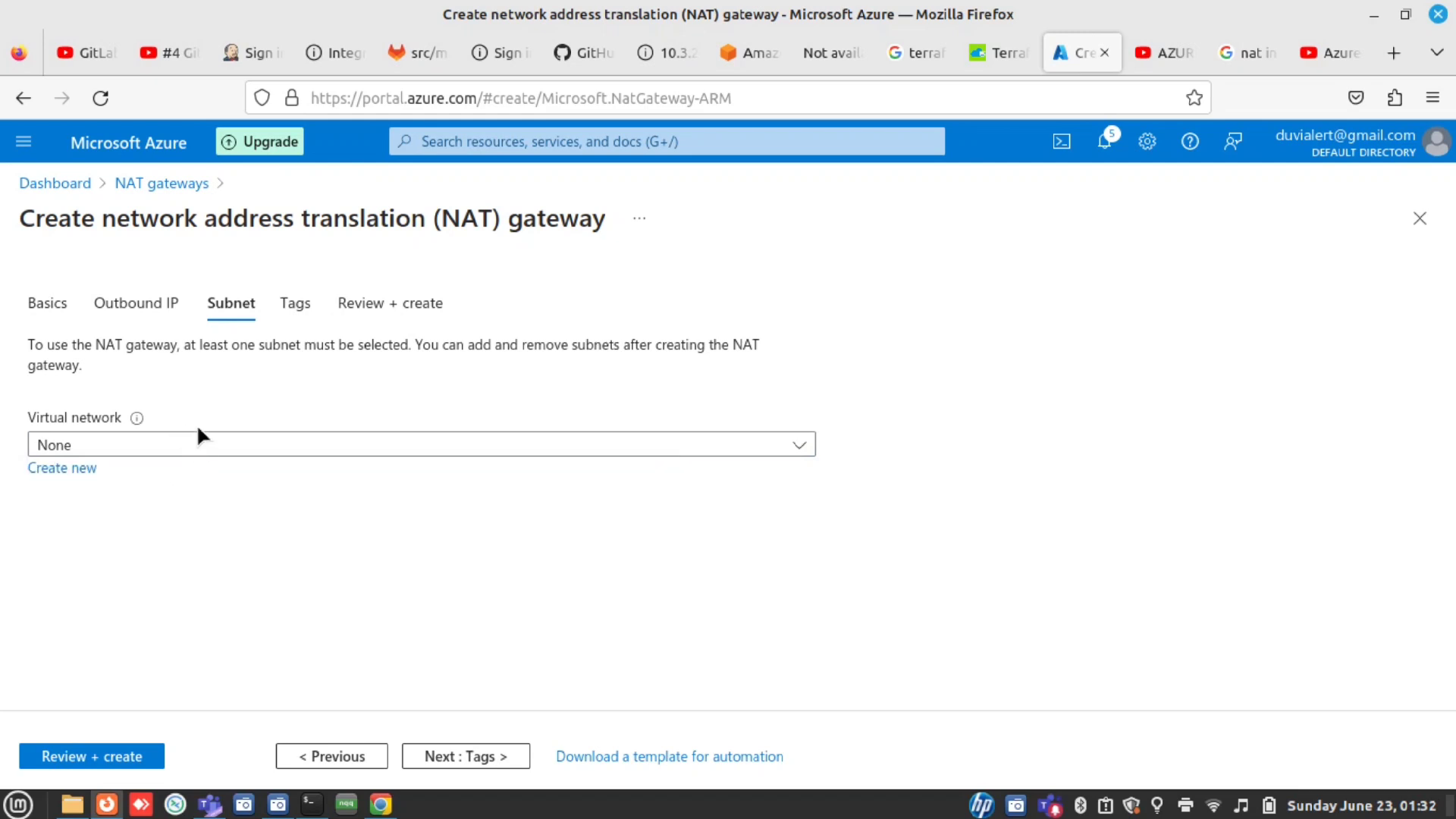
Return to the gateway's basic settings, set the region to Central India and review the availability zone options
left_click(47, 304)
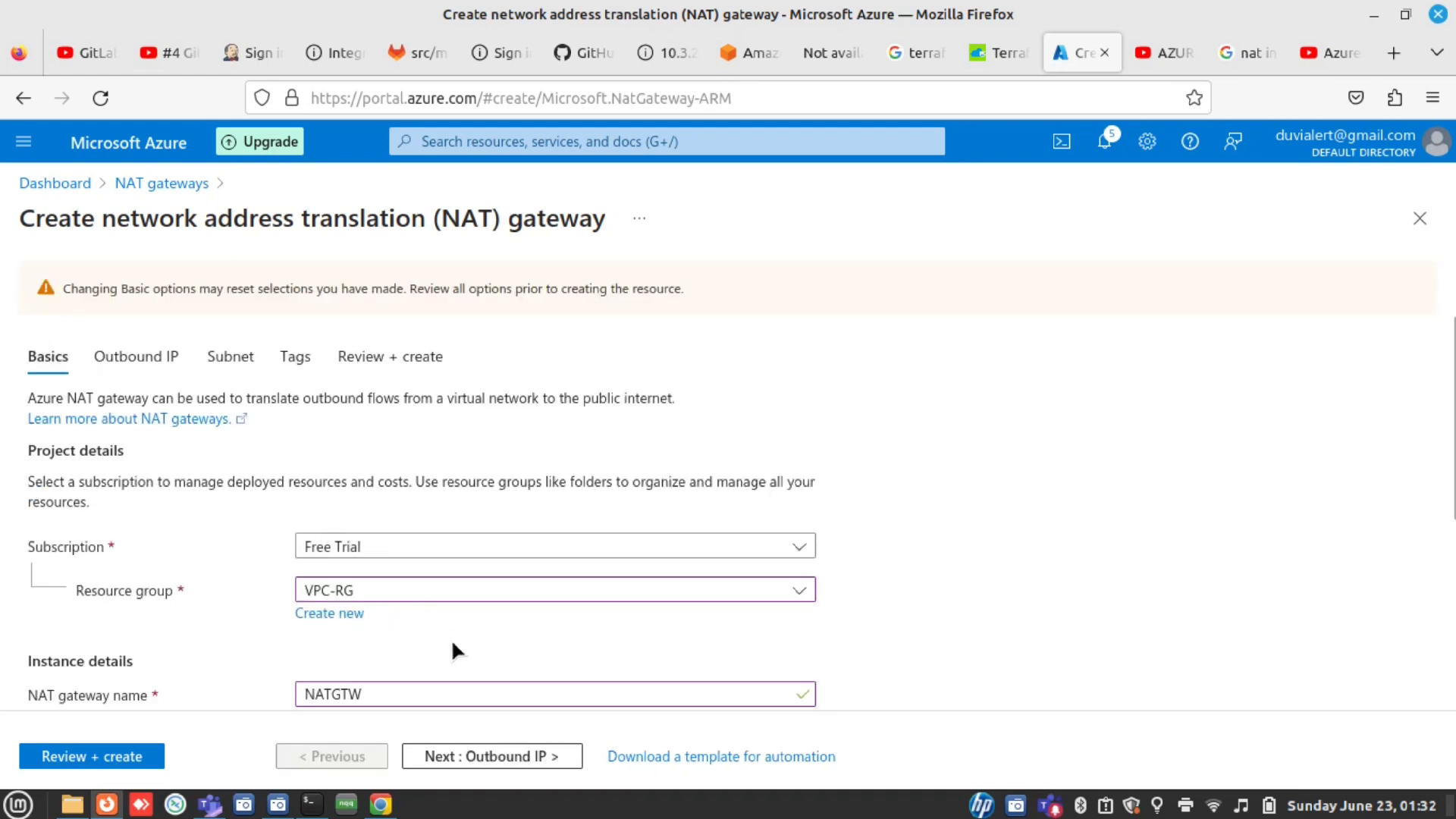
scroll(453, 644, "down", 3)
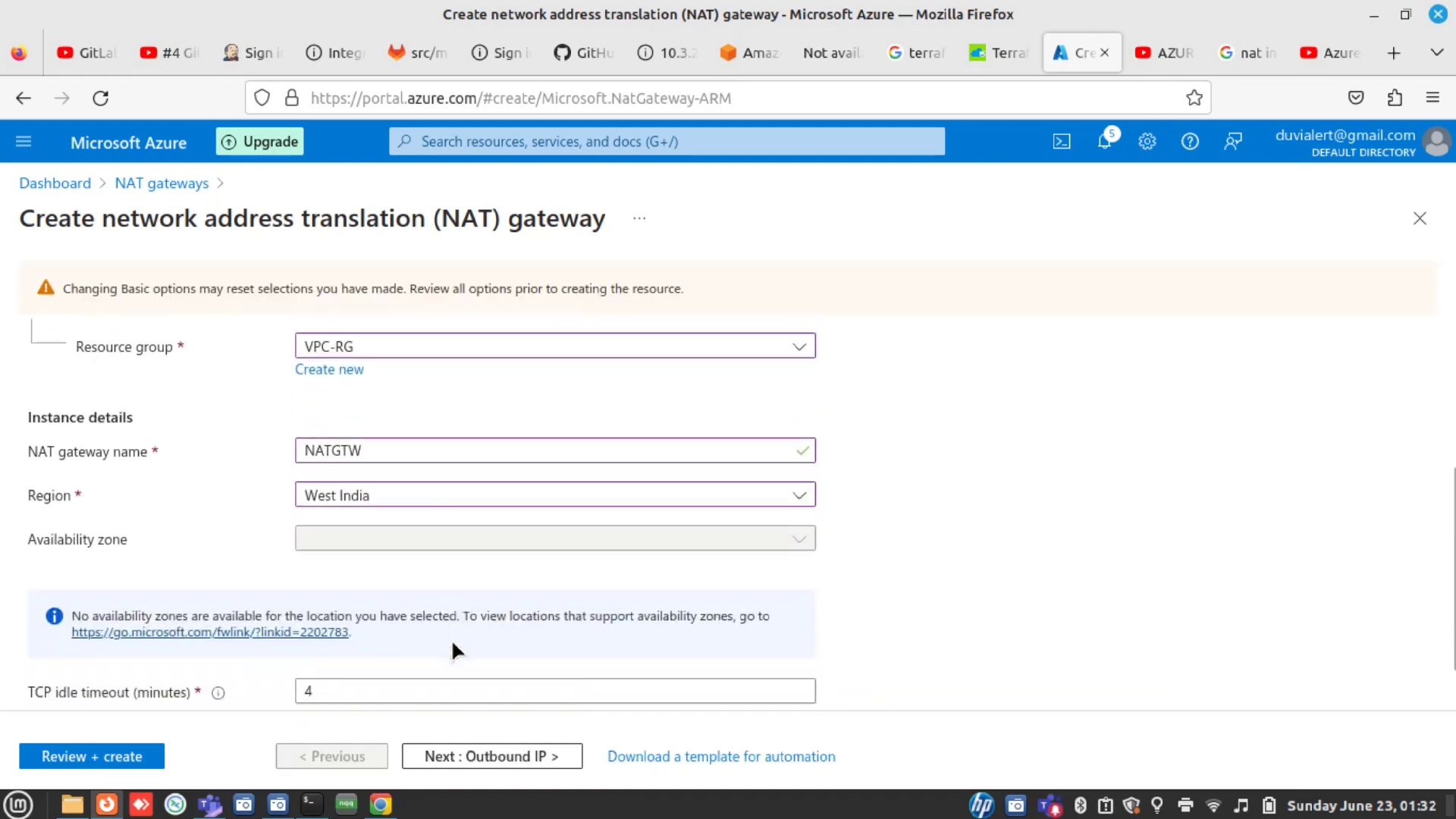
left_click(508, 507)
scroll(512, 403, "up", 5)
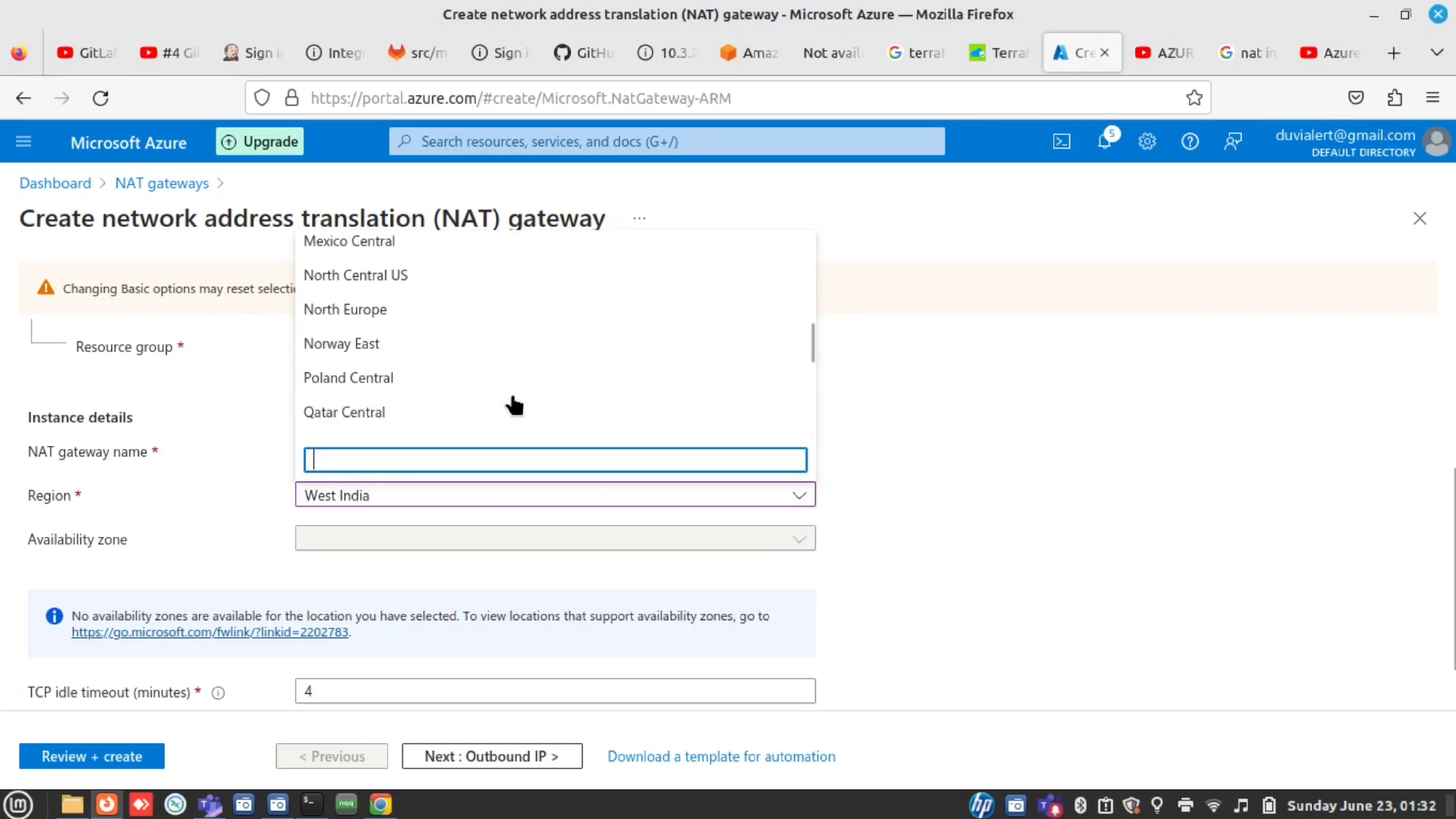
scroll(513, 405, "up", 5)
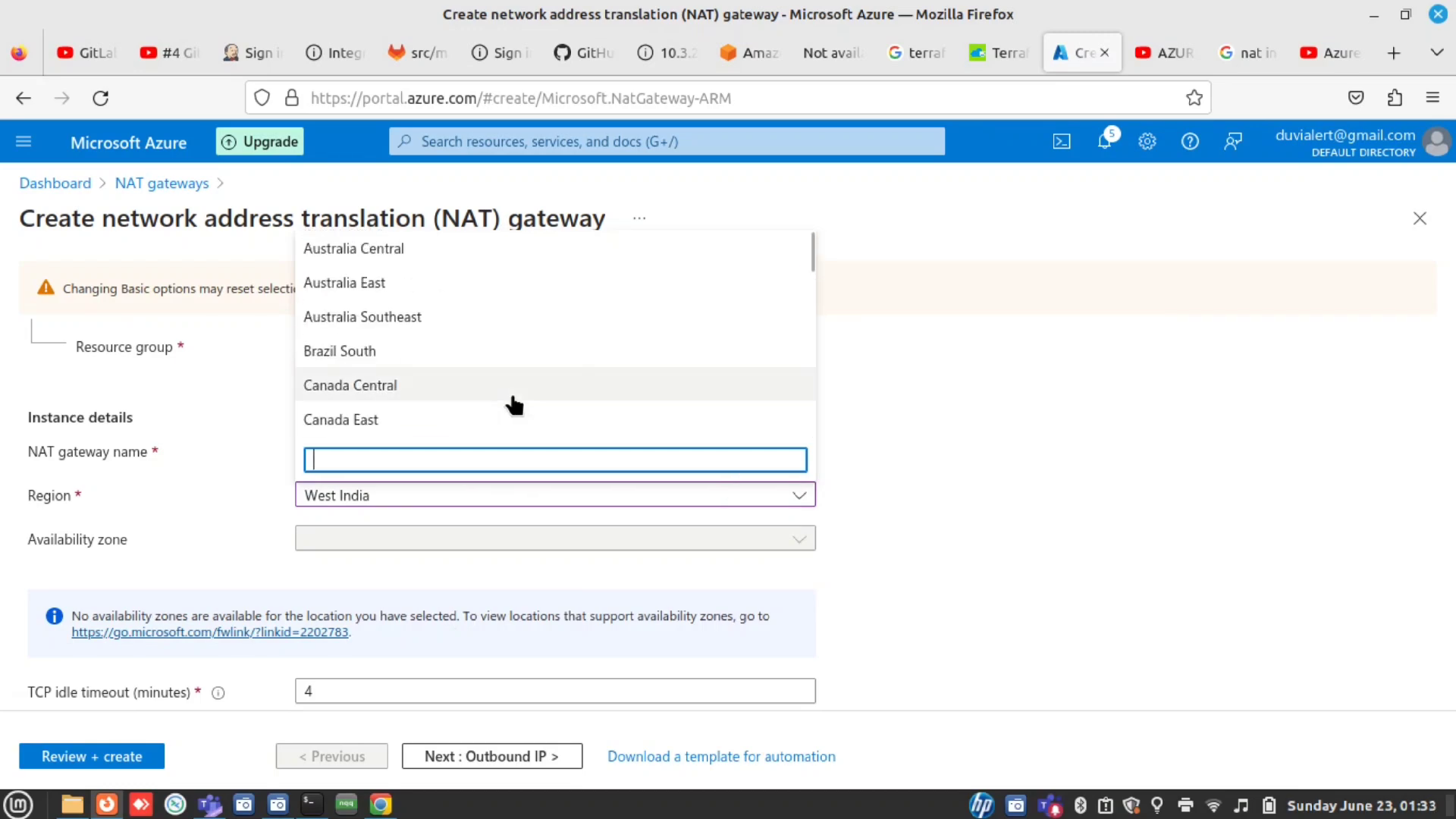
left_click(424, 386)
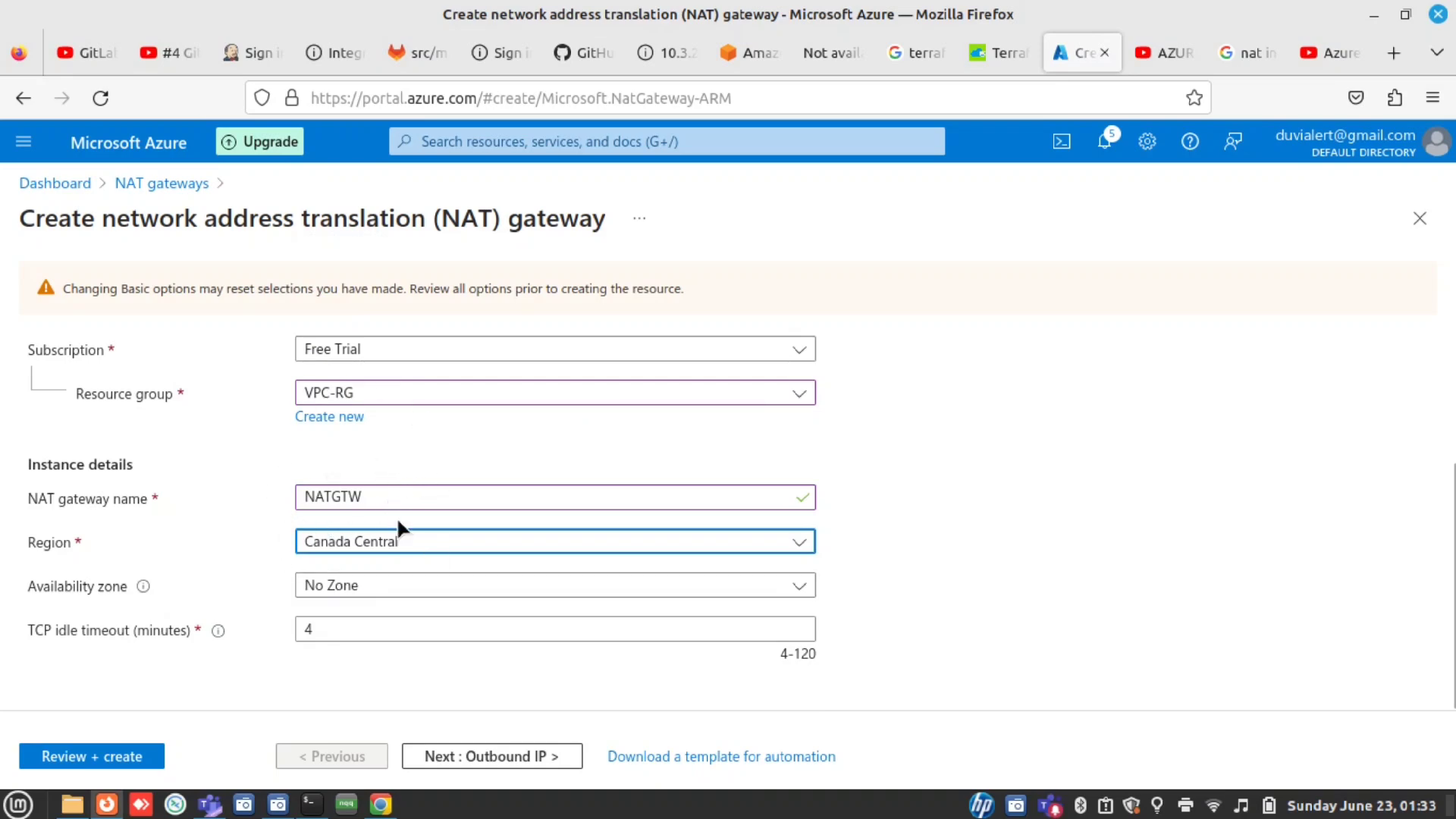
left_click(425, 554)
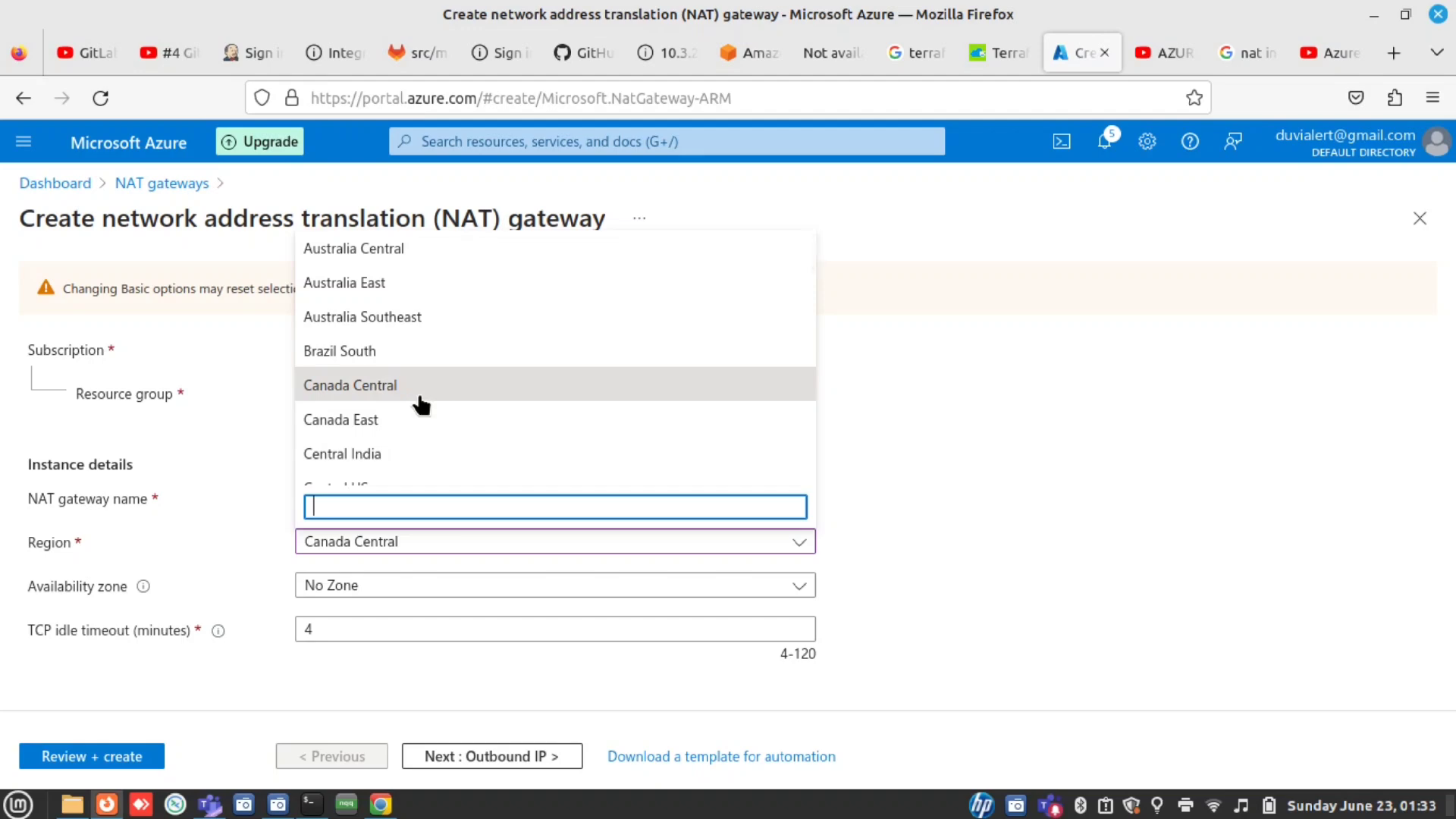
left_click(363, 455)
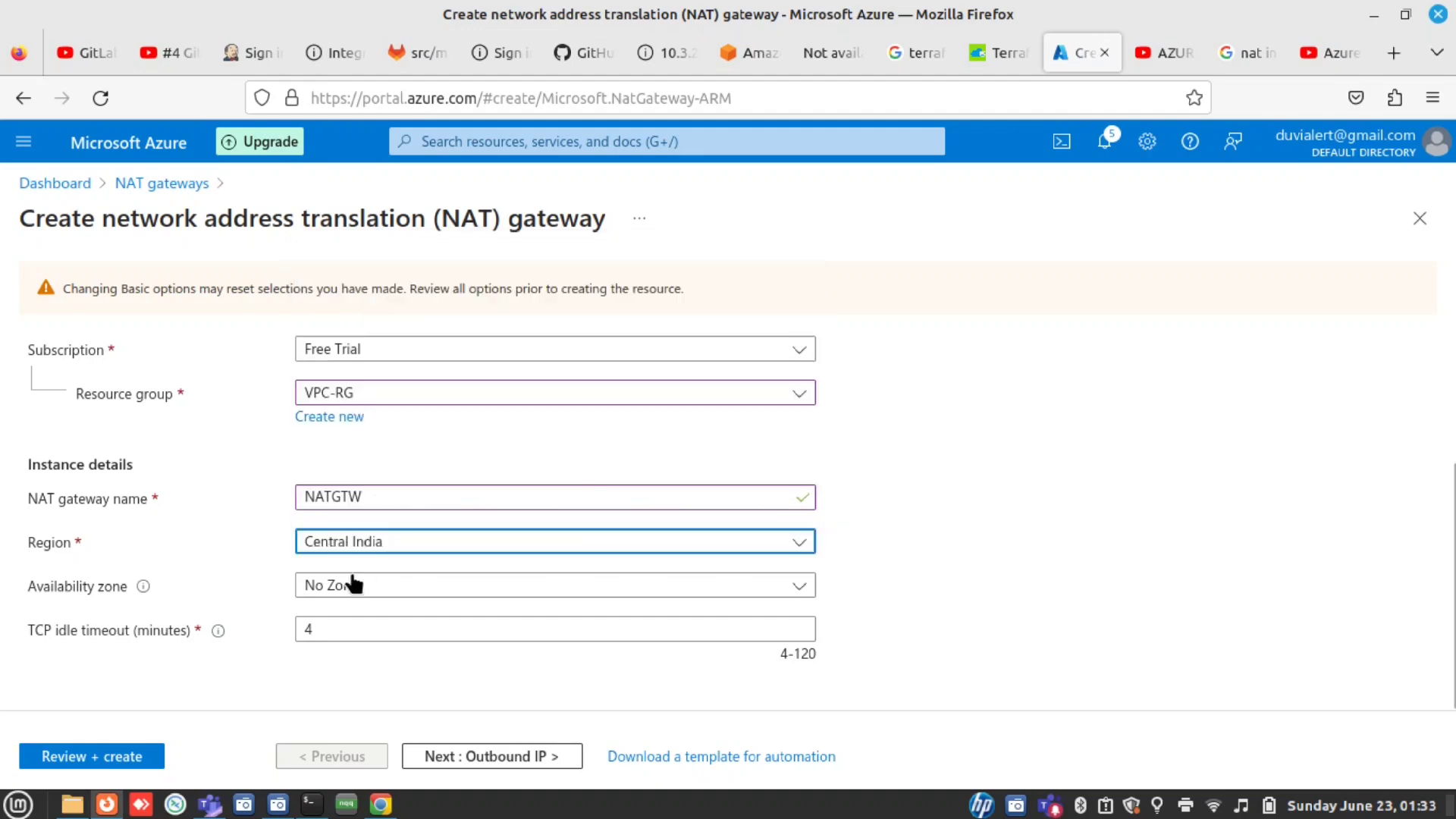
left_click(379, 588)
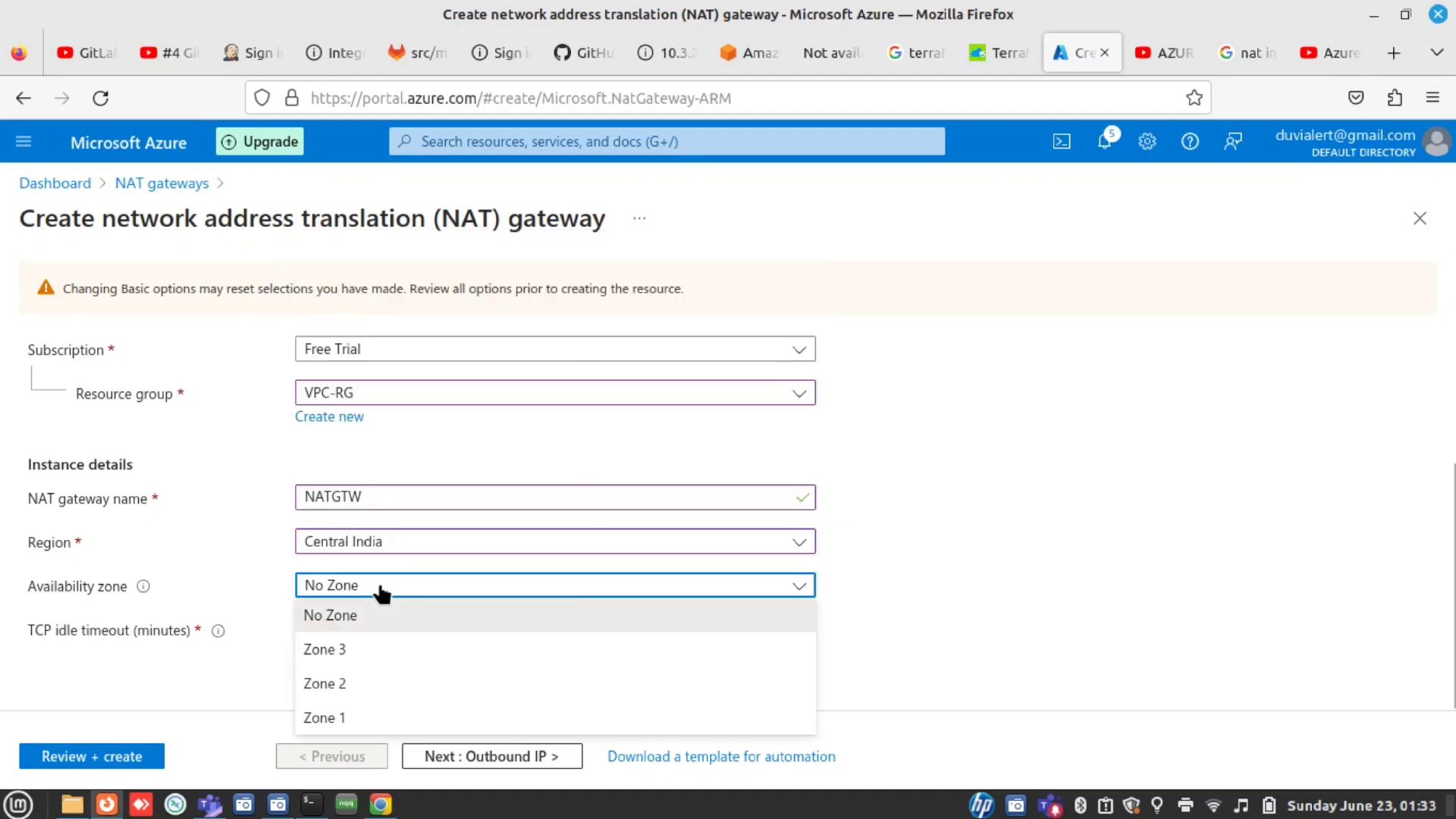
left_click(244, 537)
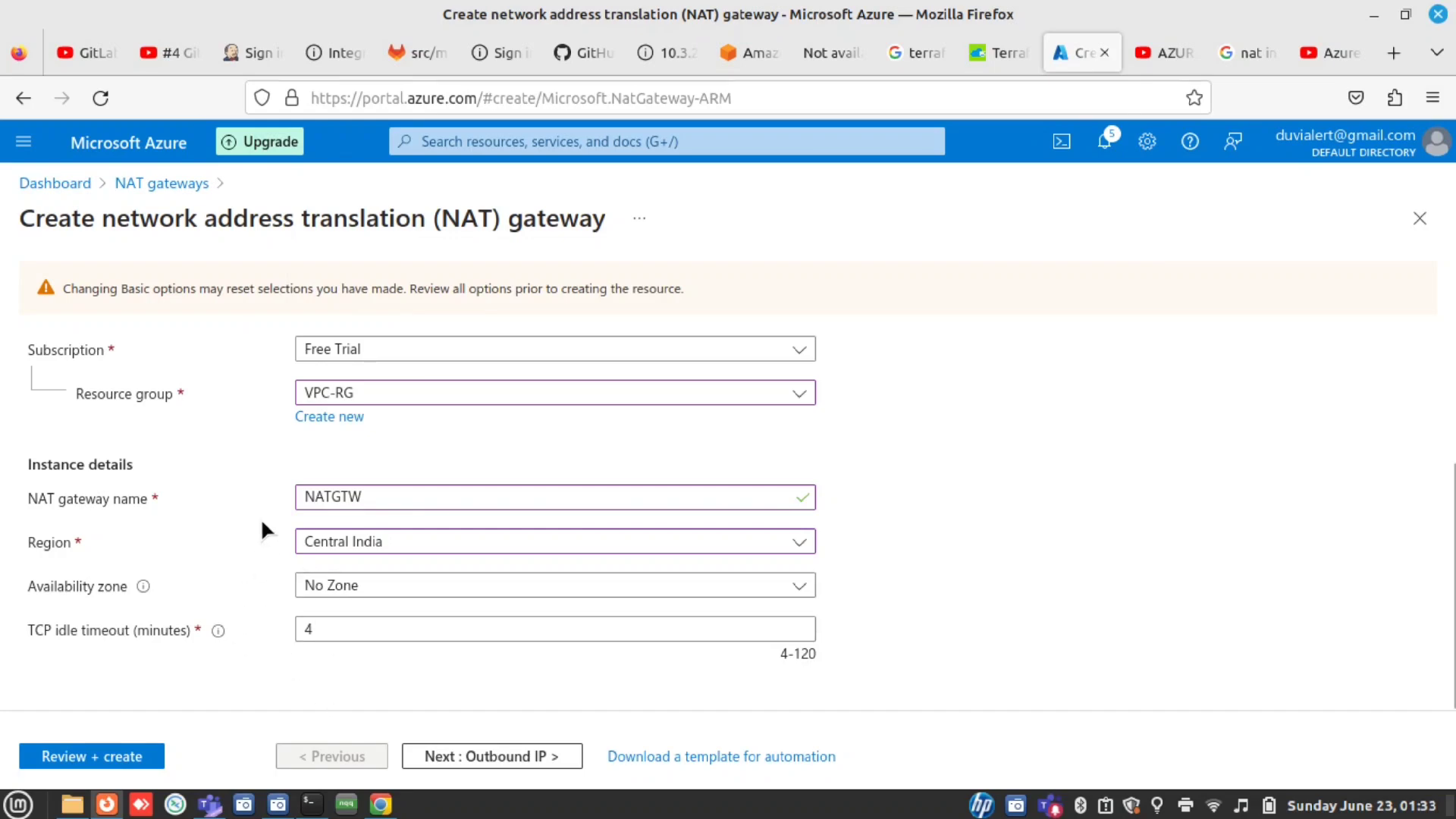
Proceed to the gateway's outbound IP settings and create a new public IP address named natIP
scroll(243, 429, "up", 3)
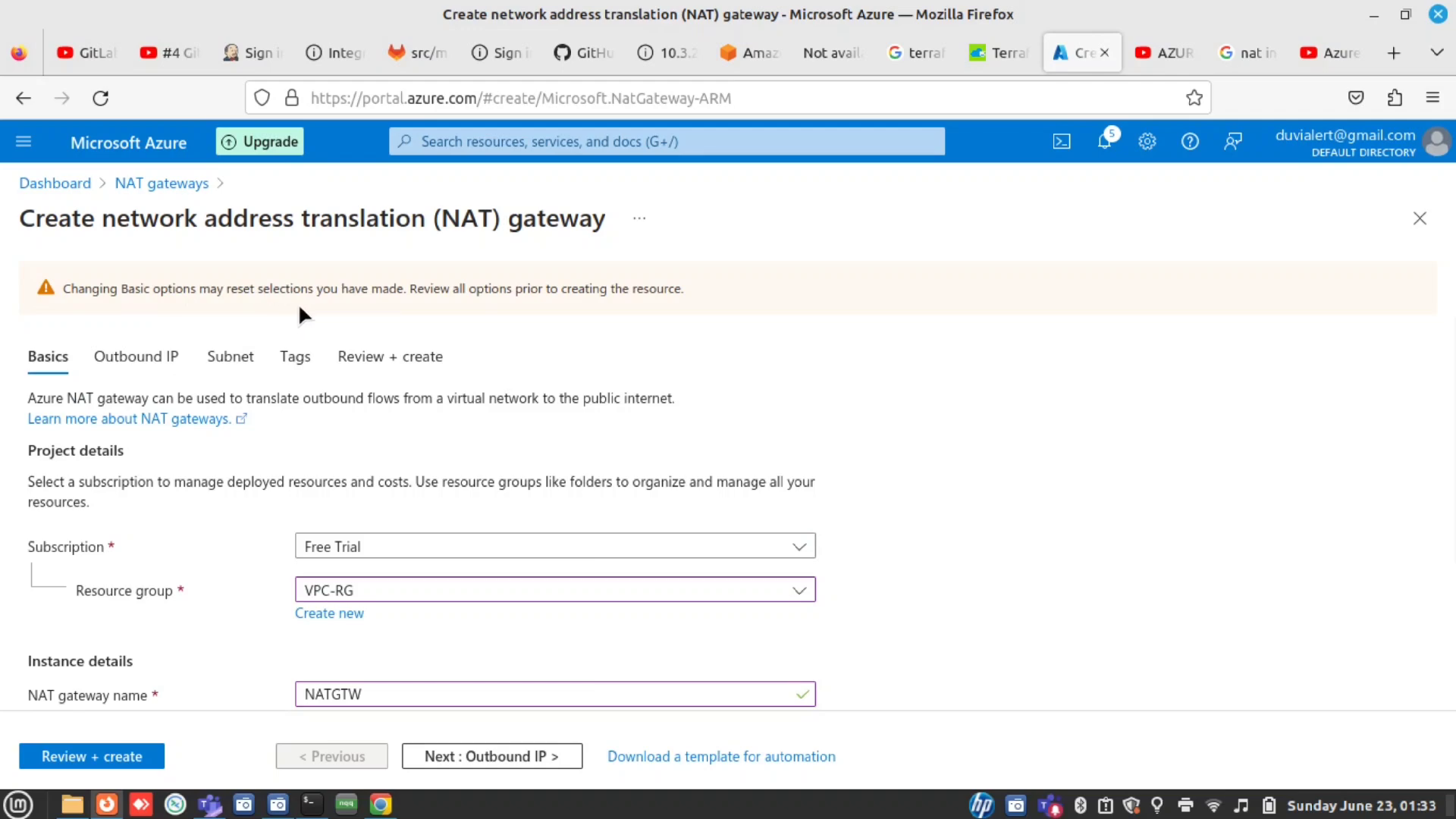
scroll(628, 446, "down", 3)
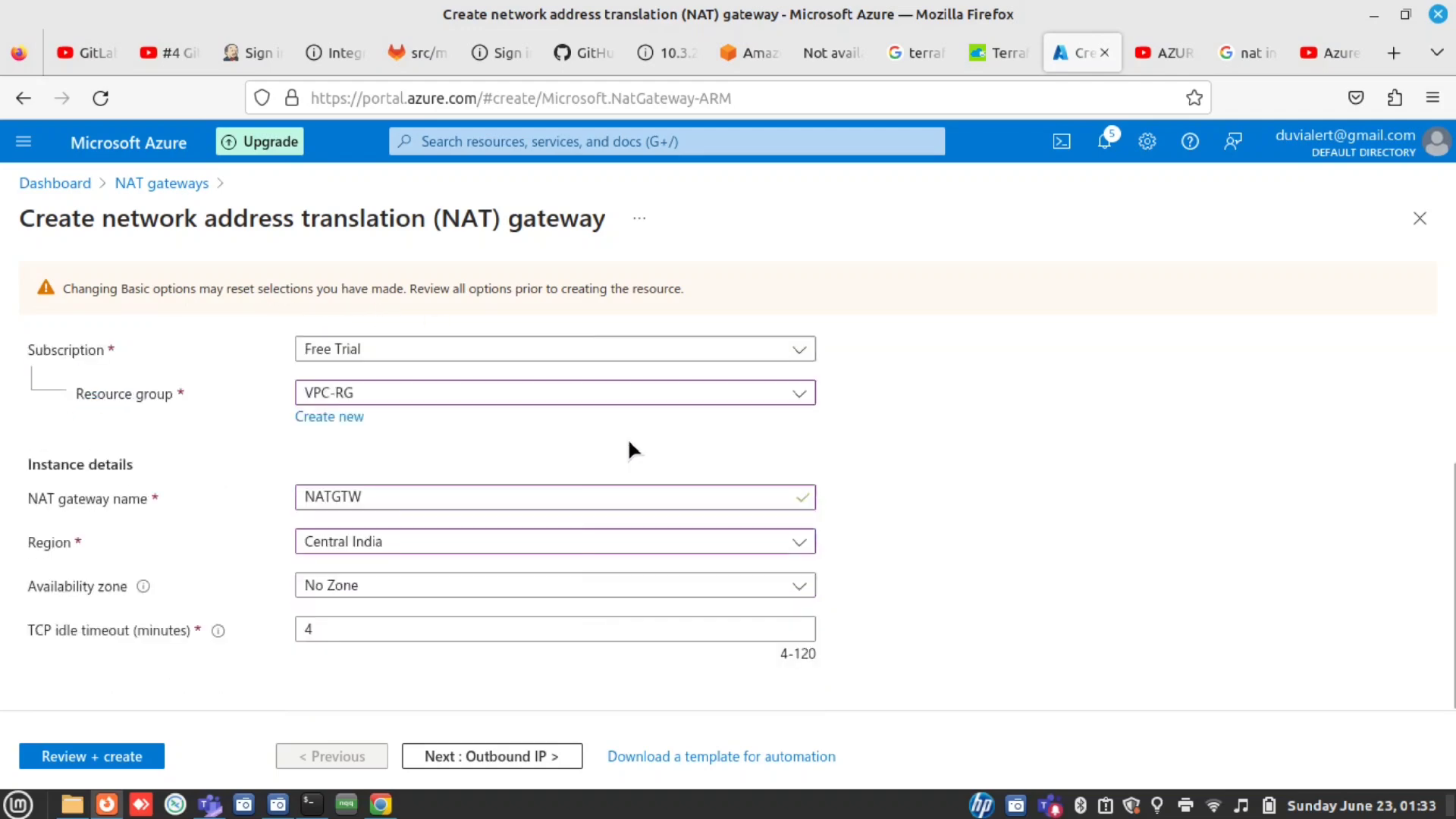
left_click(475, 757)
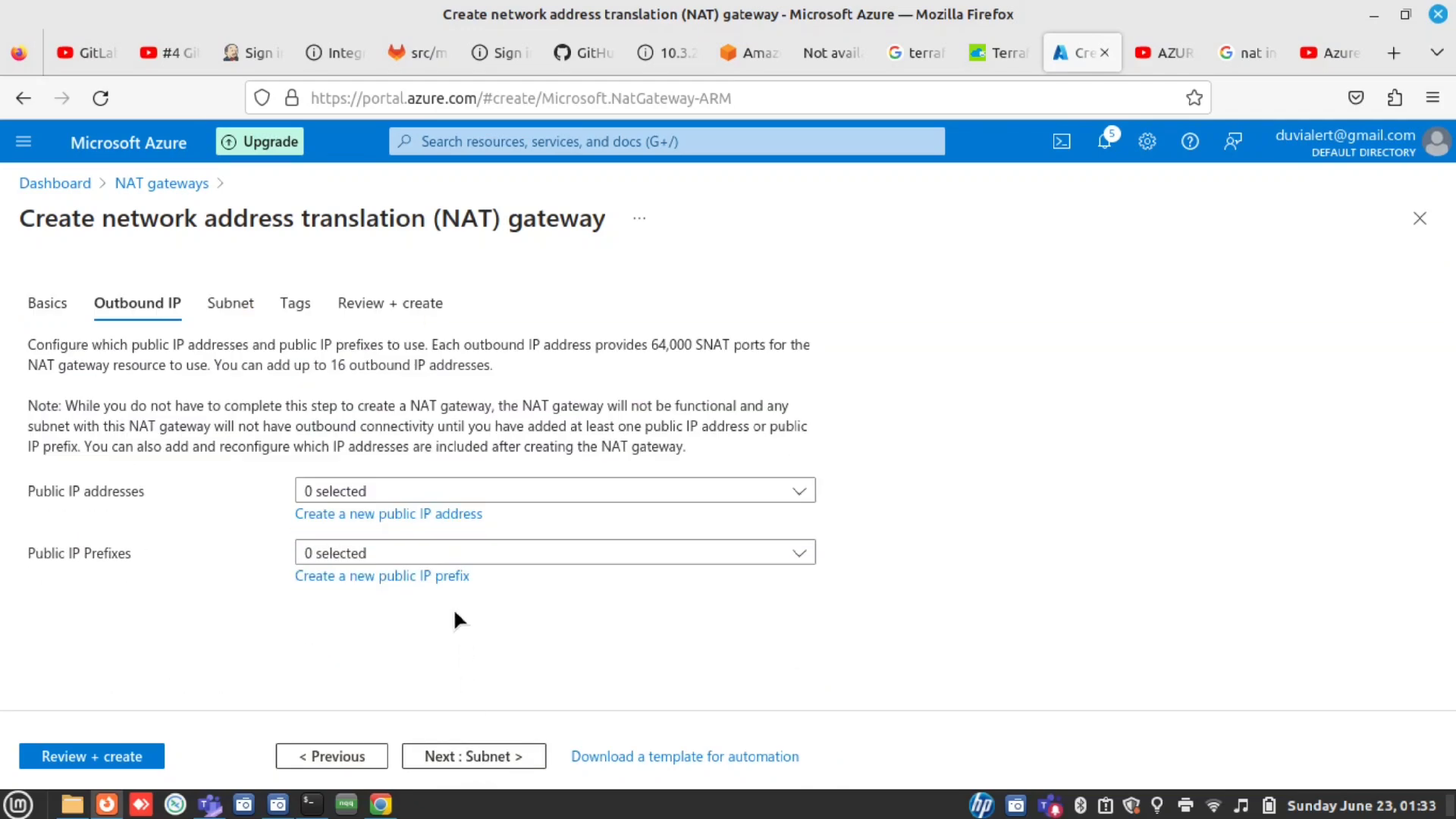
left_click(504, 495)
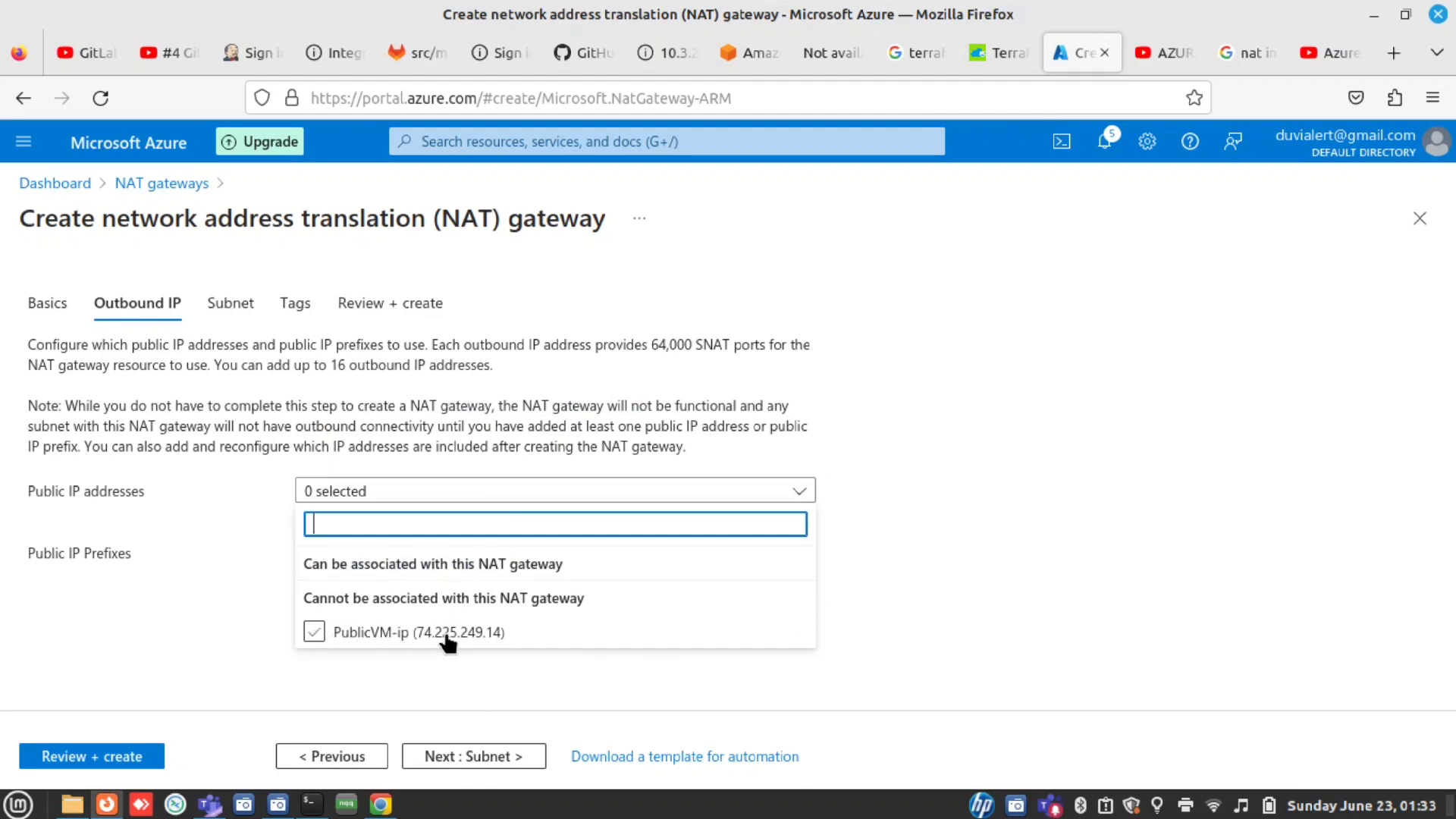
left_click(994, 551)
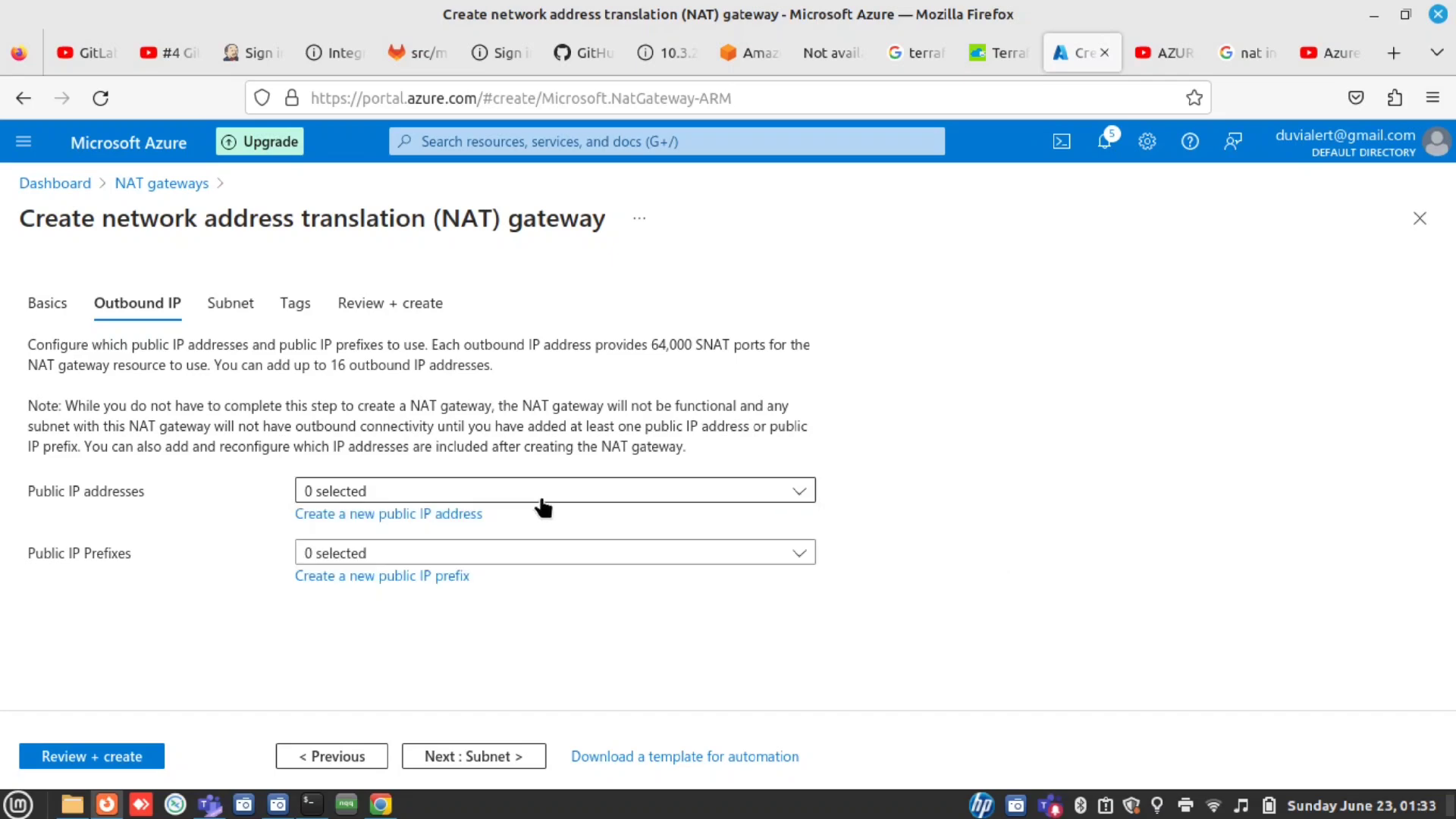
left_click(464, 515)
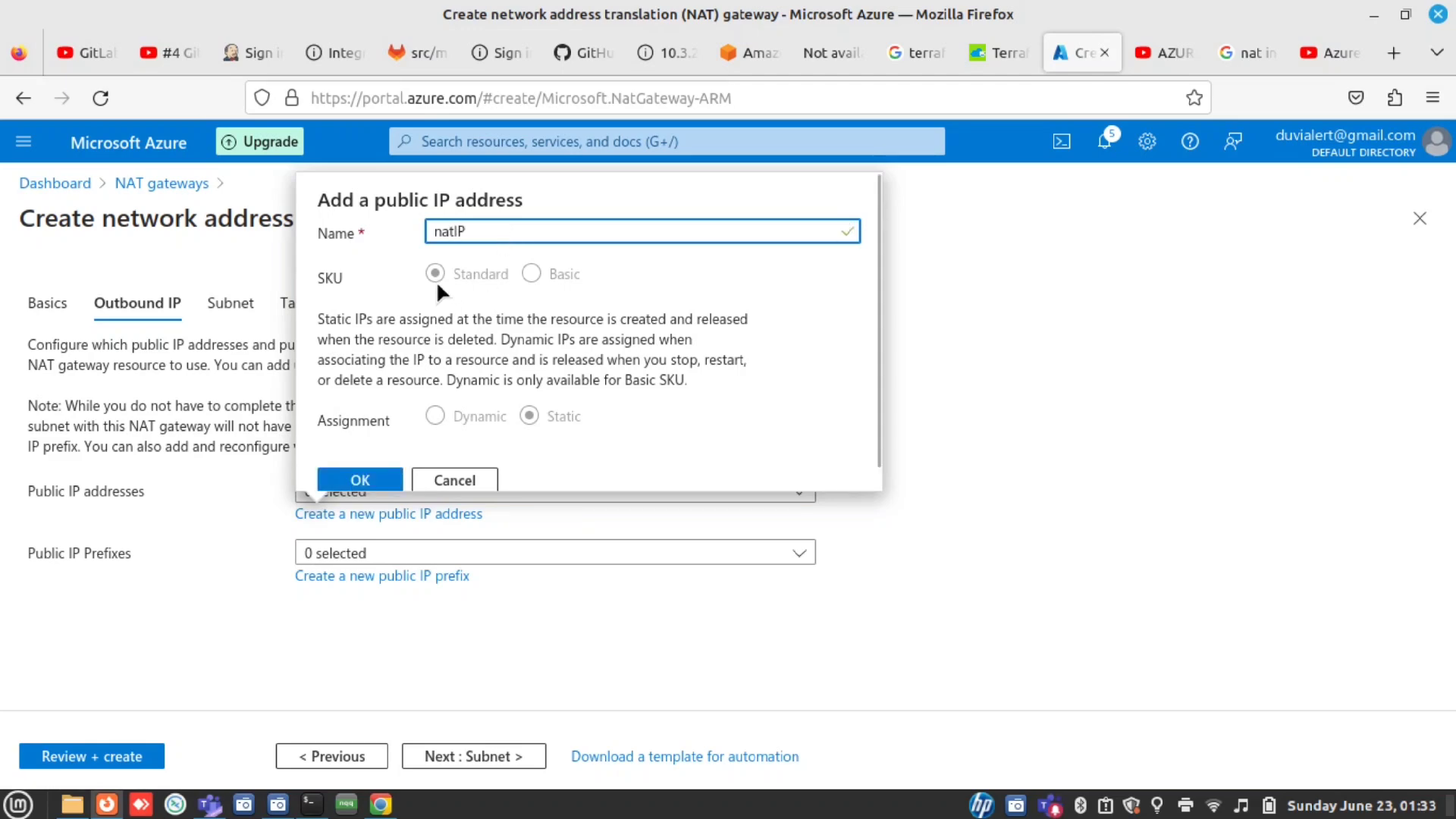
left_click(361, 480)
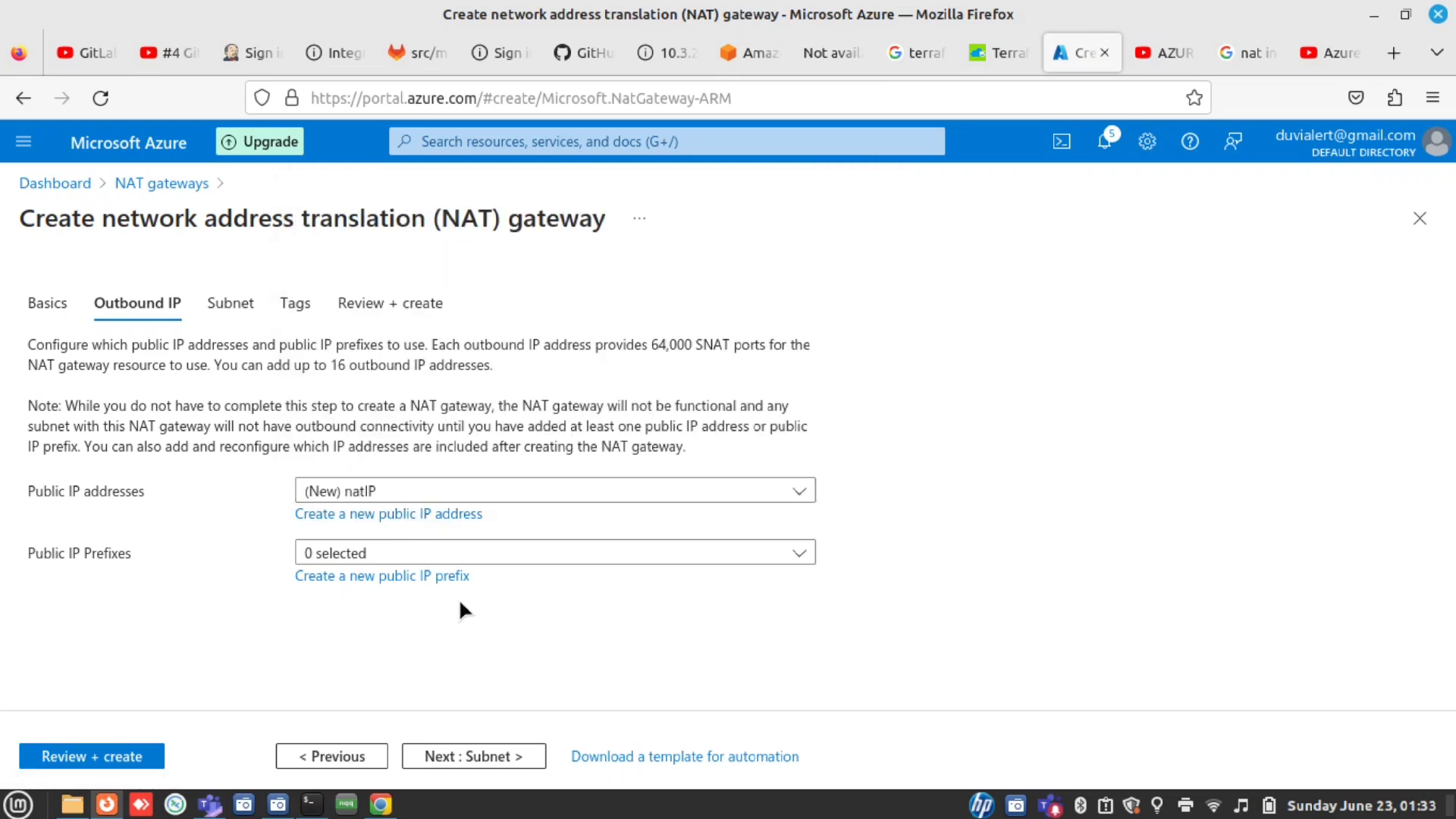
Associate the gateway with virtual network VPC1 and select its PrivateSubnet
left_click(473, 766)
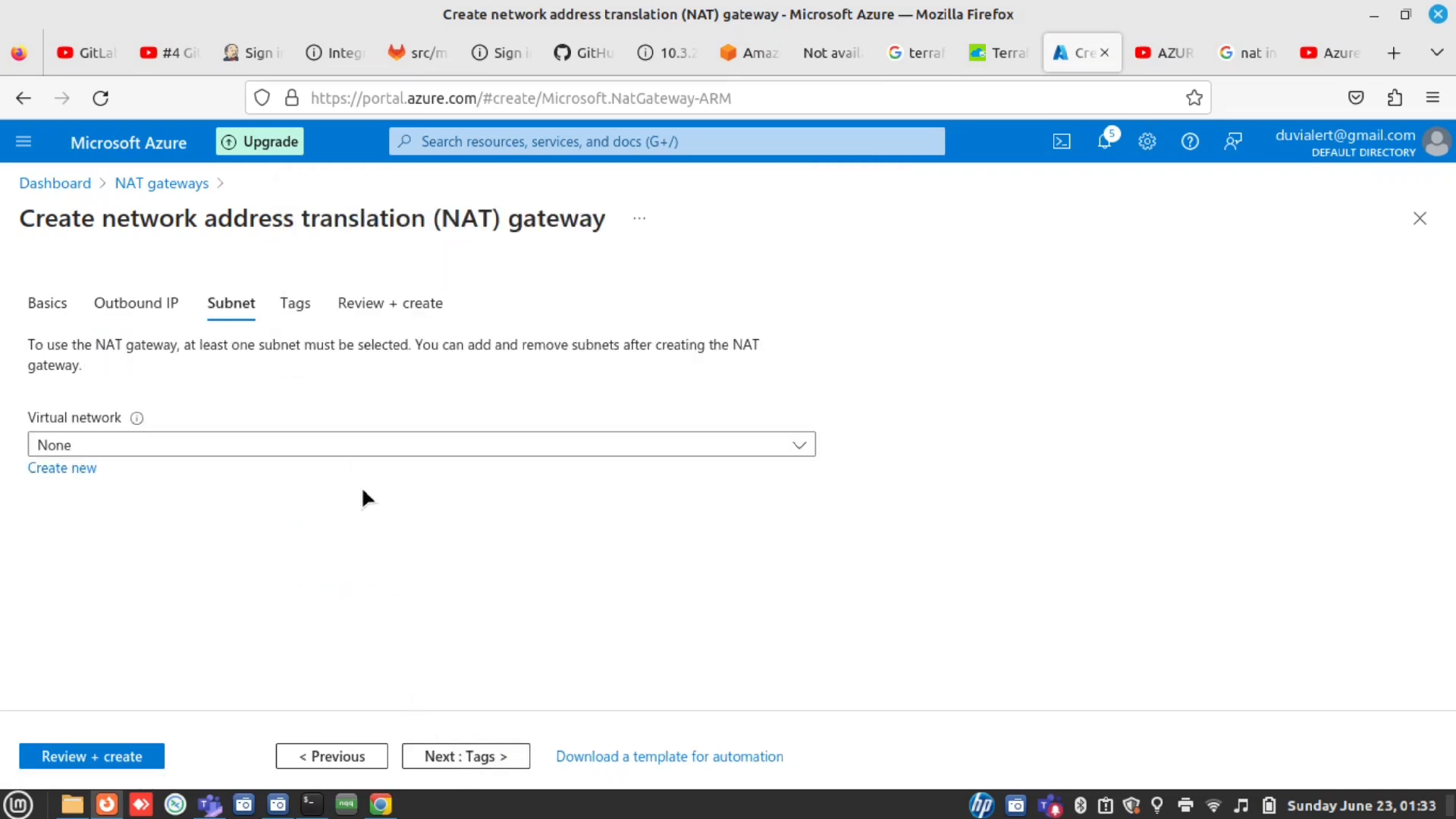
left_click(337, 448)
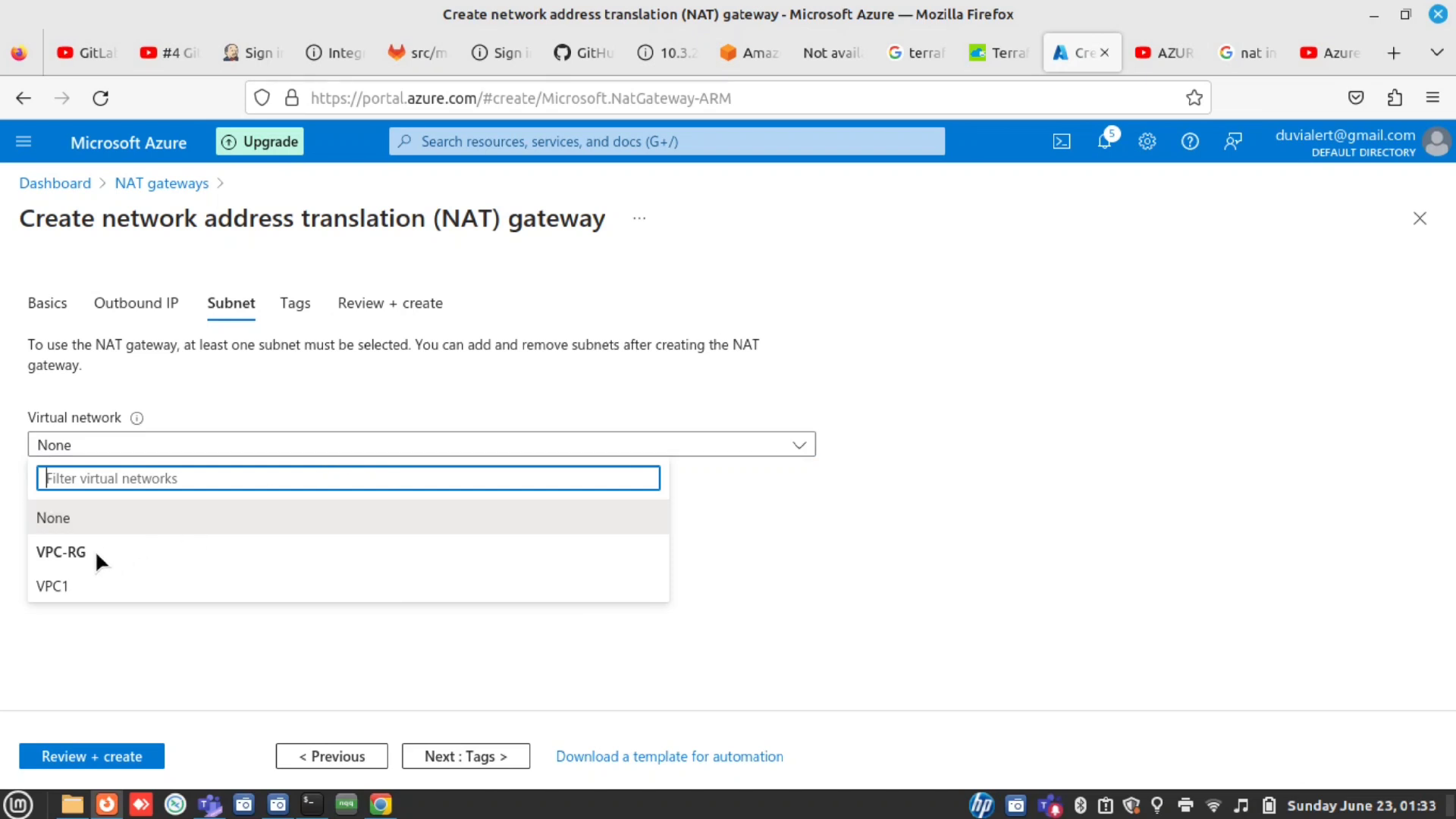
left_click(55, 586)
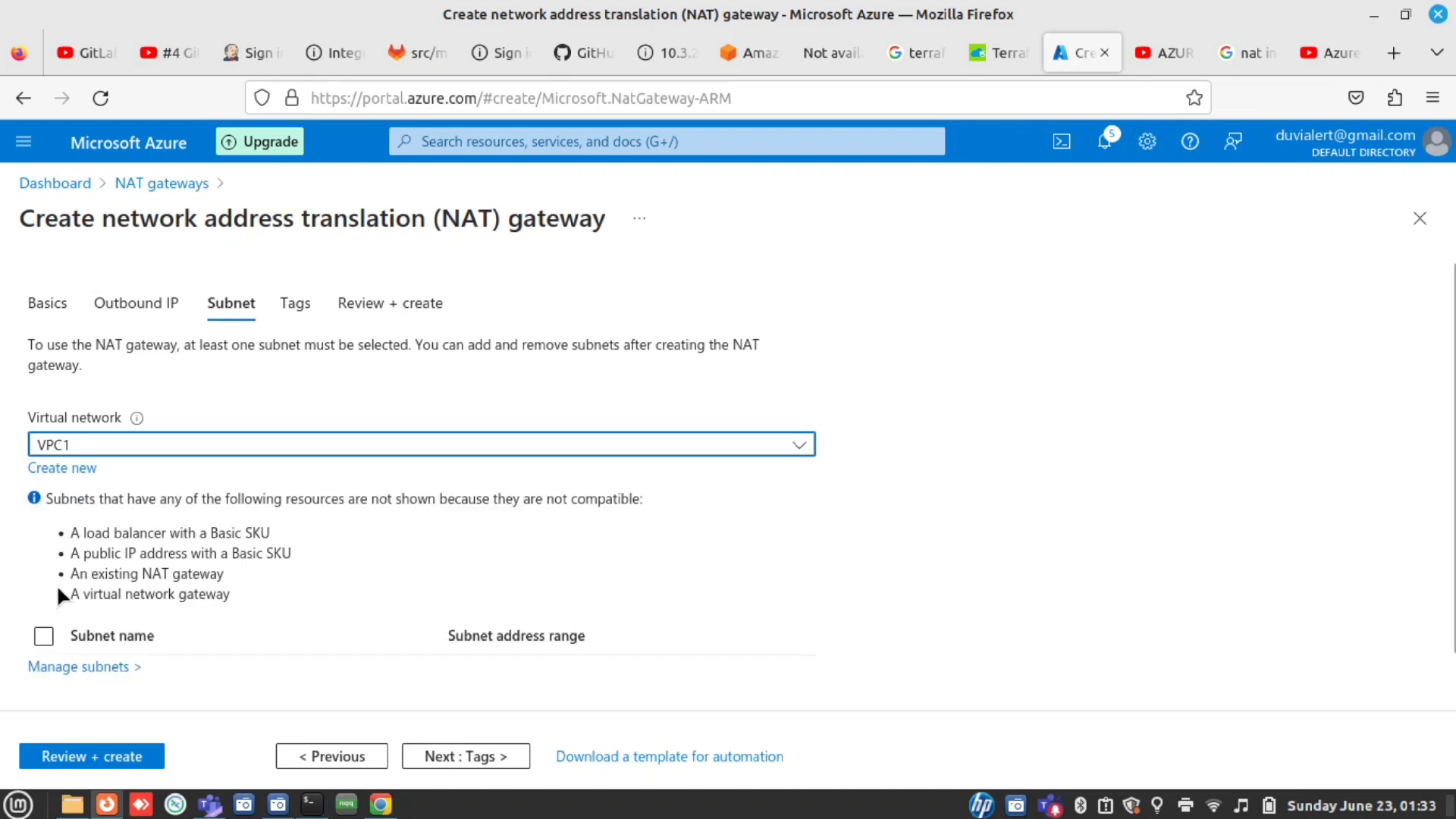
scroll(205, 559, "down", 2)
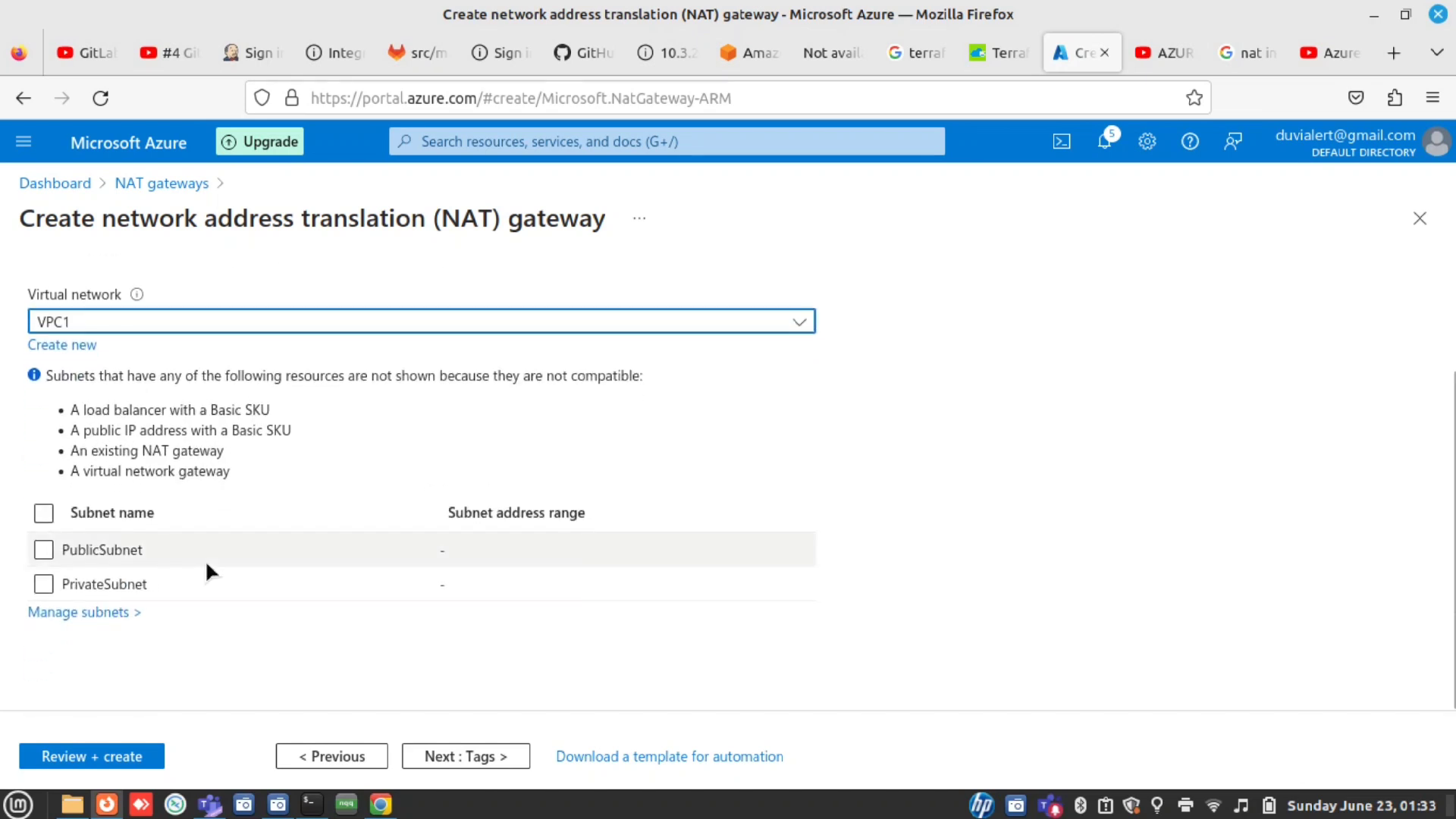
left_click(43, 584)
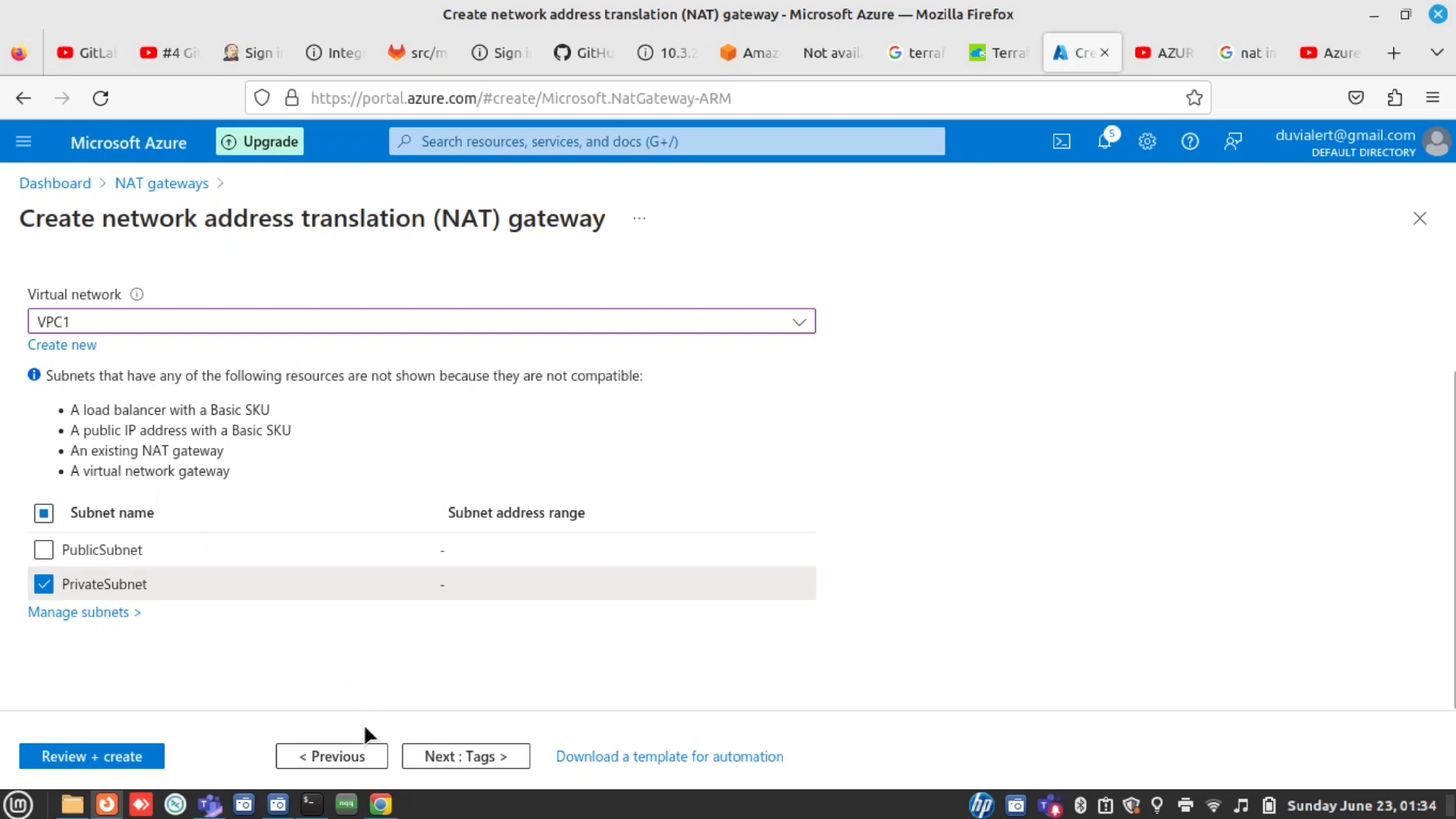
Add a tag named Department with the value IT to the NAT gateway
left_click(444, 767)
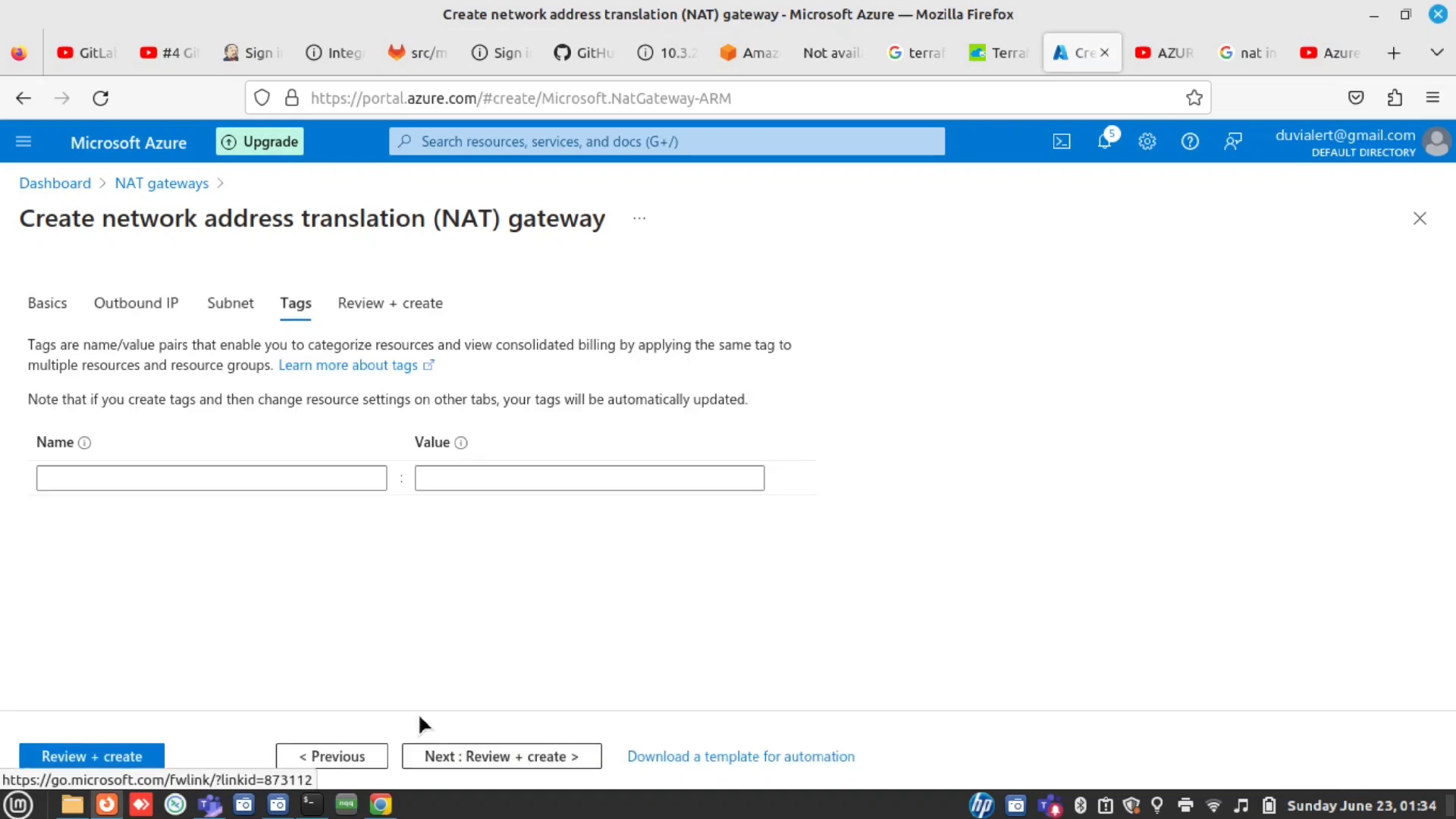
left_click(269, 476)
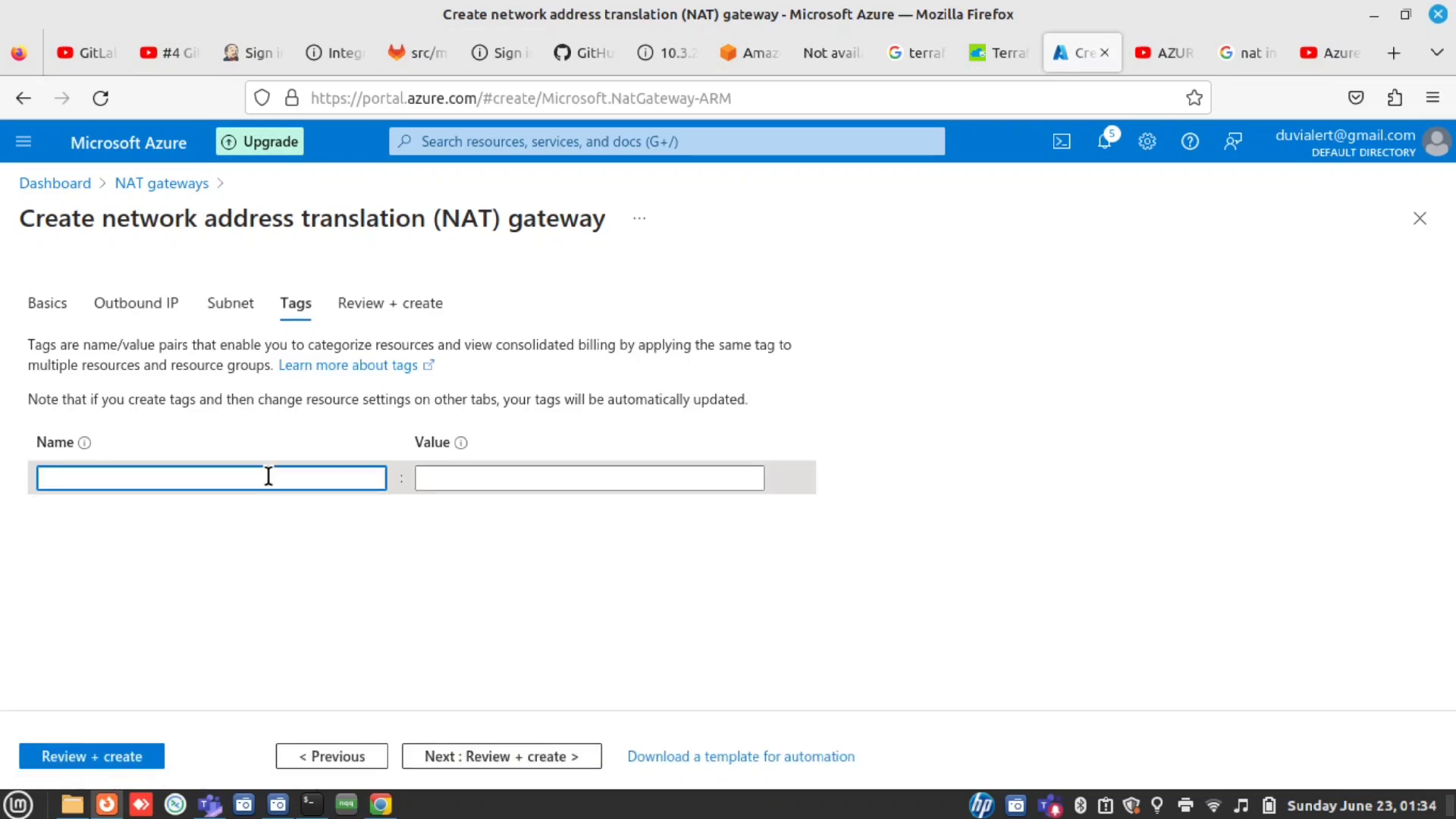
type("De")
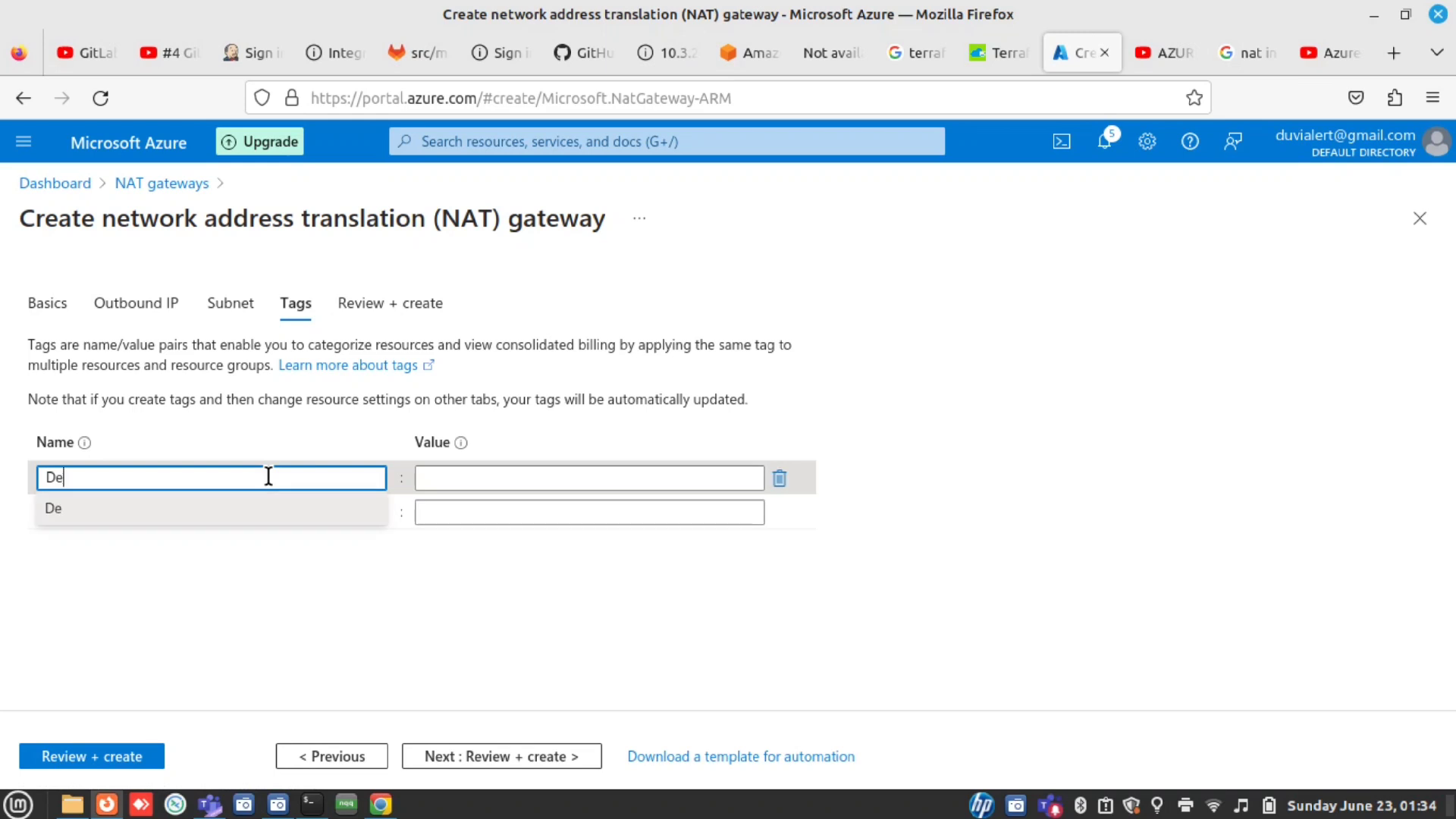
type("partment")
key("Tab")
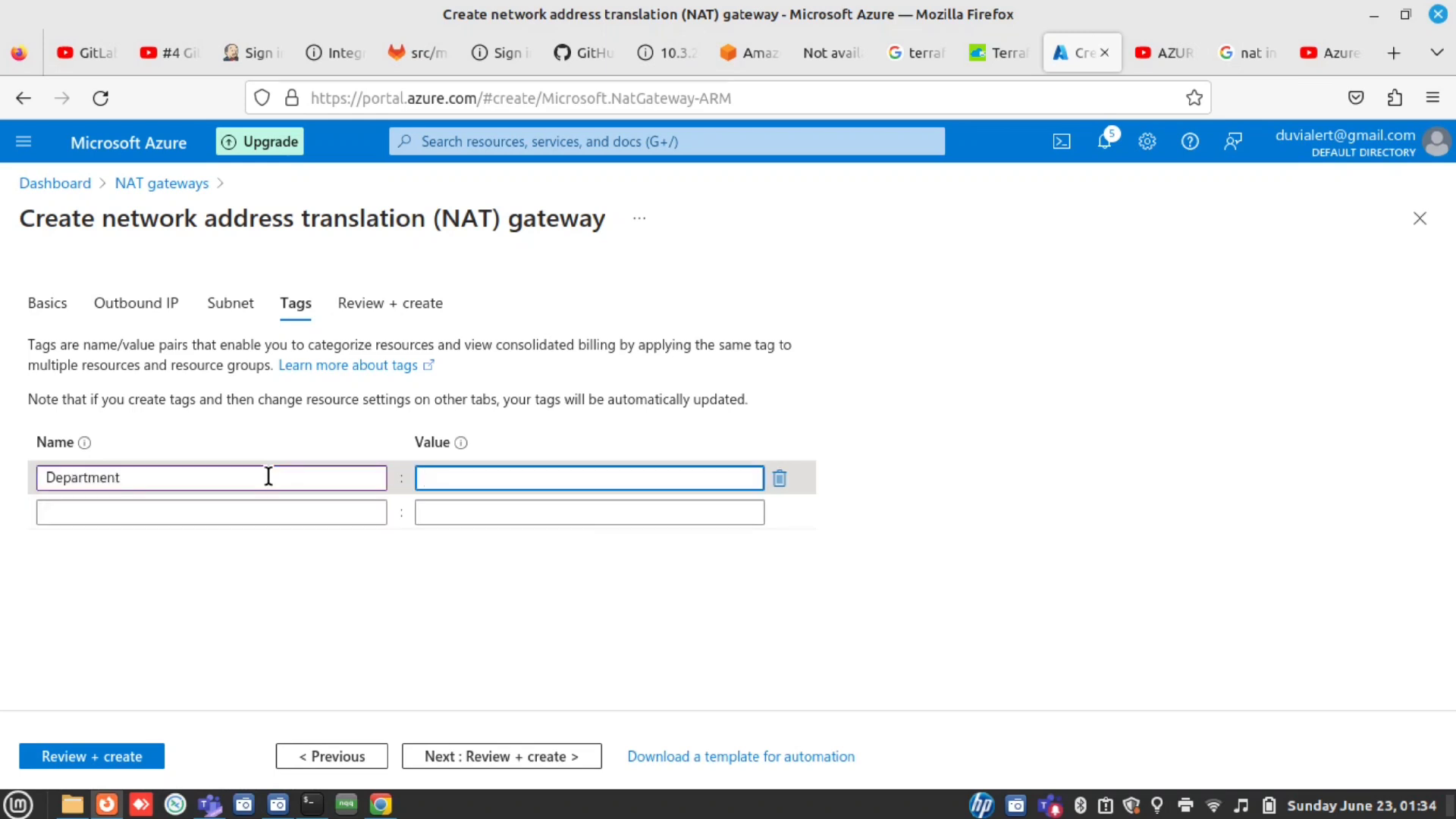
type("IT")
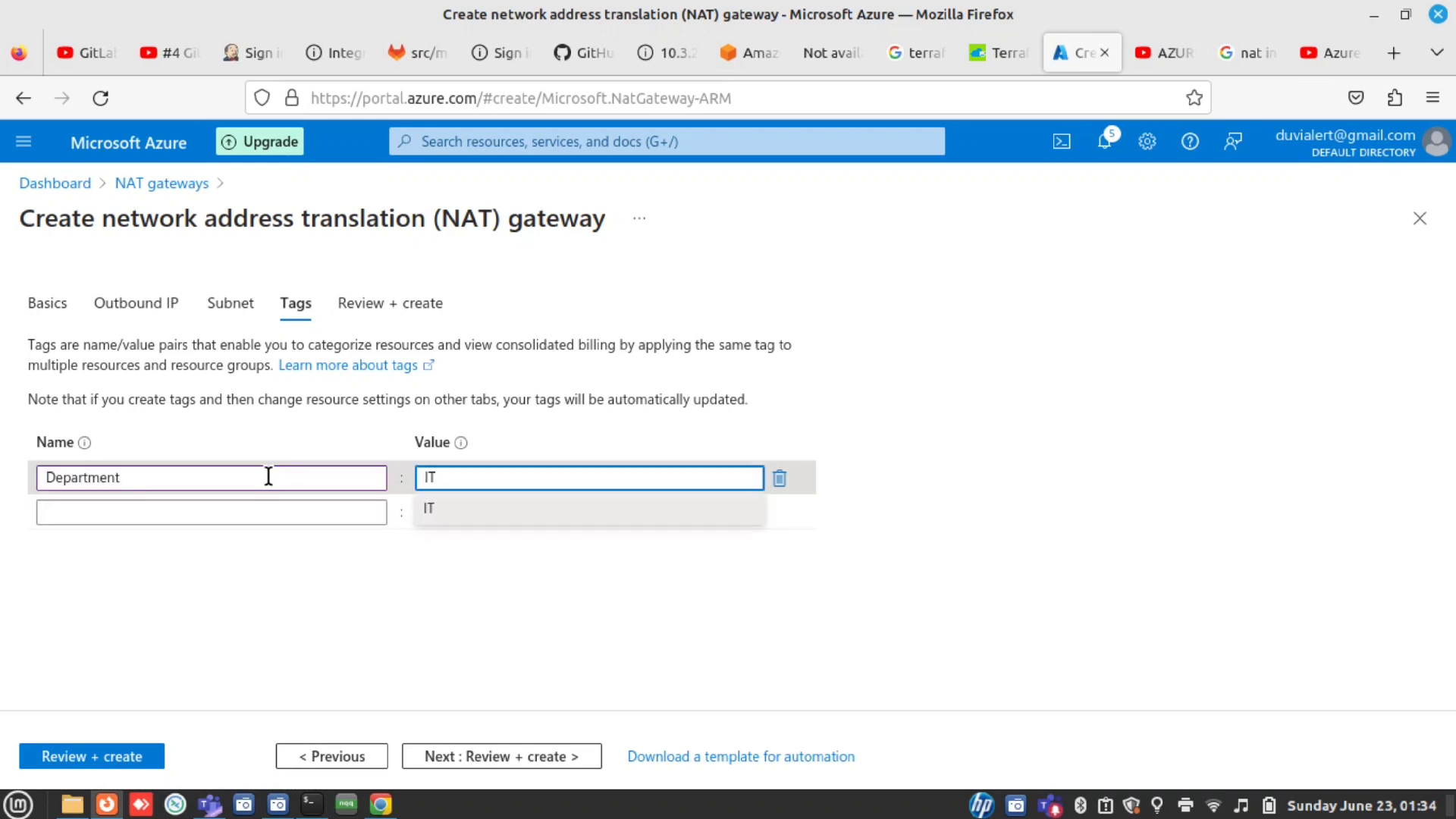
Review the outbound IP, subnet and tag settings, and deploy the NAT gateway
left_click(482, 756)
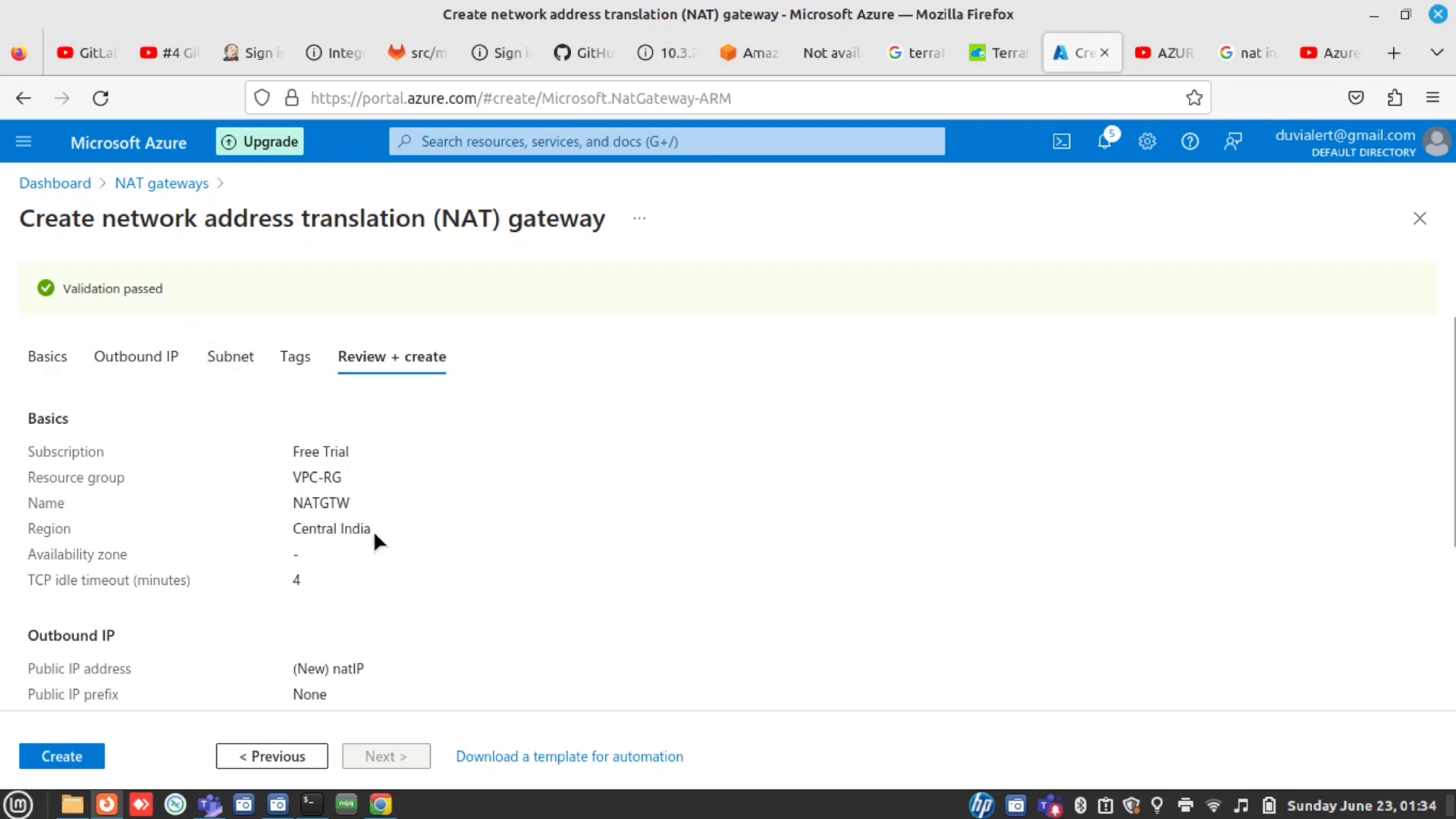
scroll(311, 584, "down", 3)
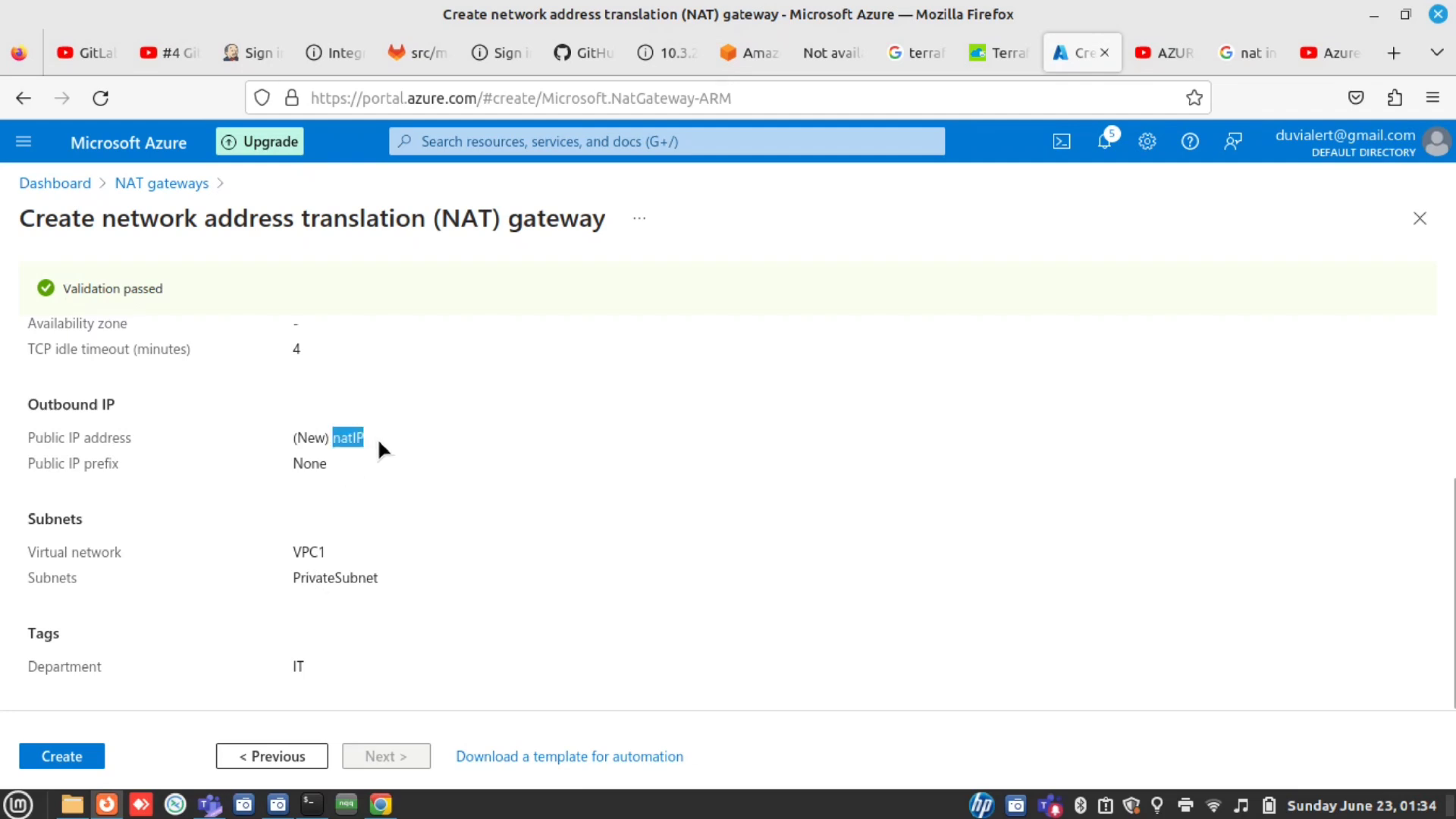
left_click_drag(345, 547, 374, 581)
left_click(304, 665)
left_click(76, 757)
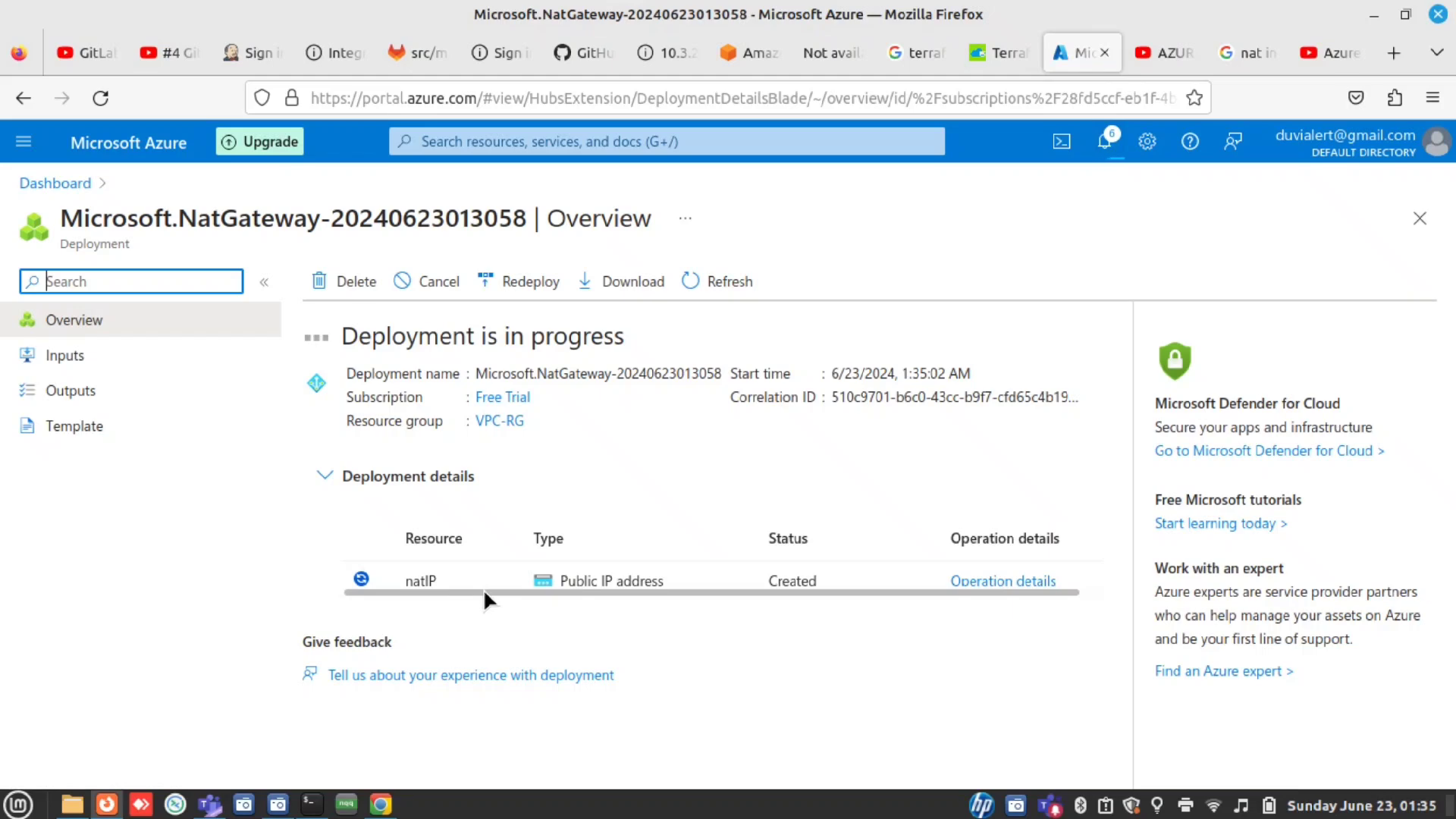
left_click_drag(484, 590, 431, 609)
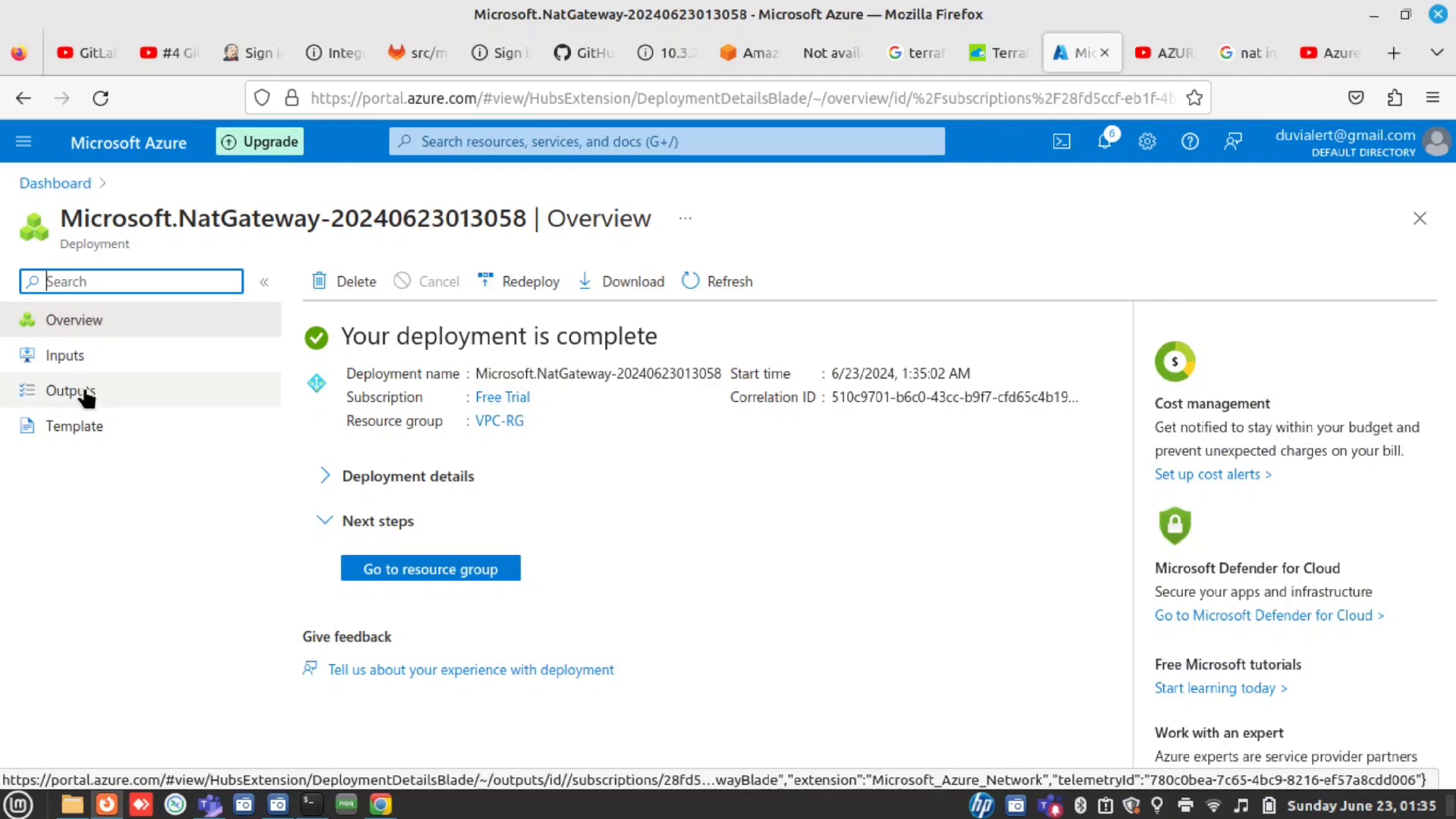
Find the NAT gateways service and open the deployed NATGTW gateway's overview
left_click(493, 140)
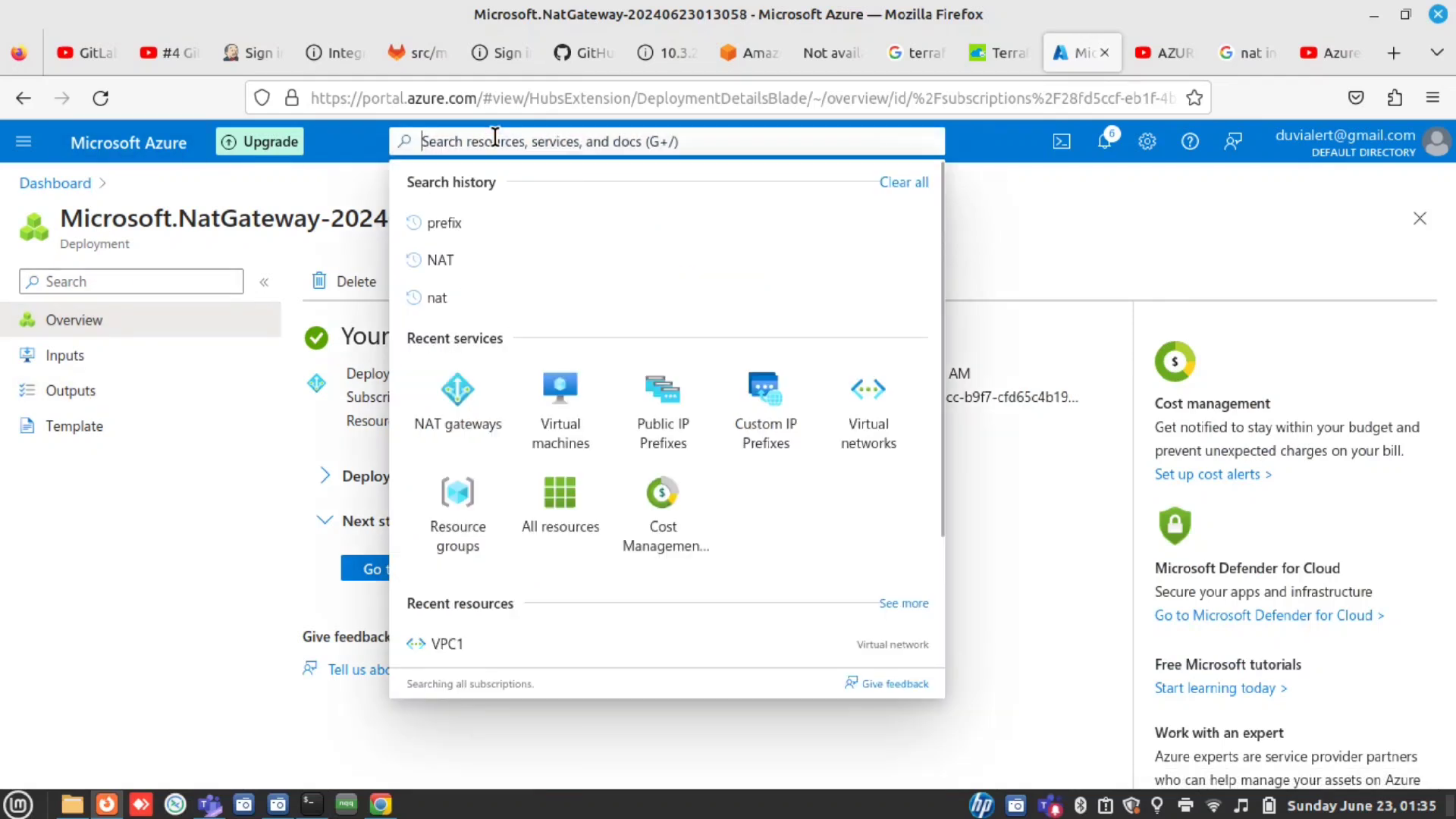
left_click(430, 260)
left_click(464, 288)
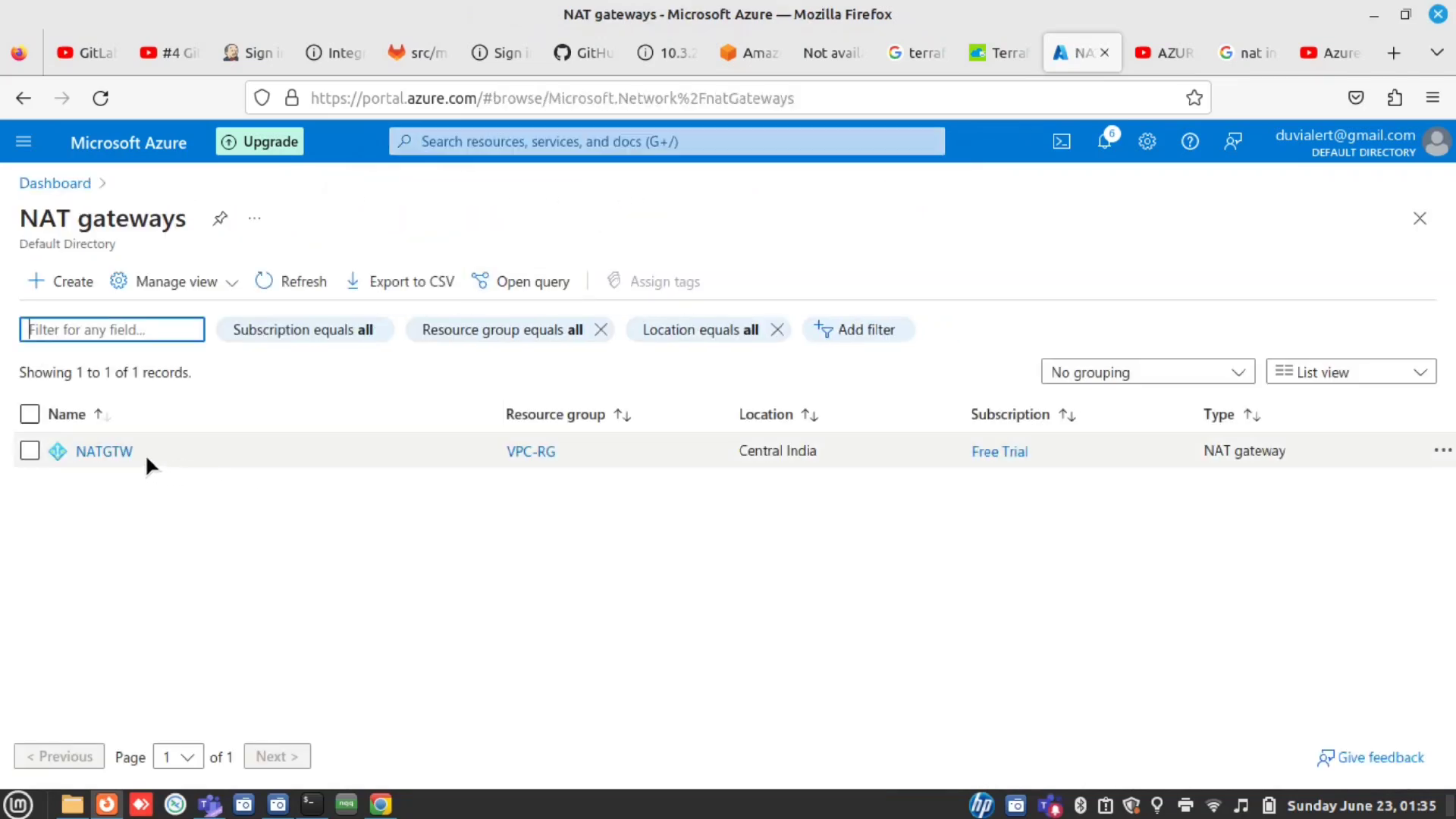
left_click(113, 452)
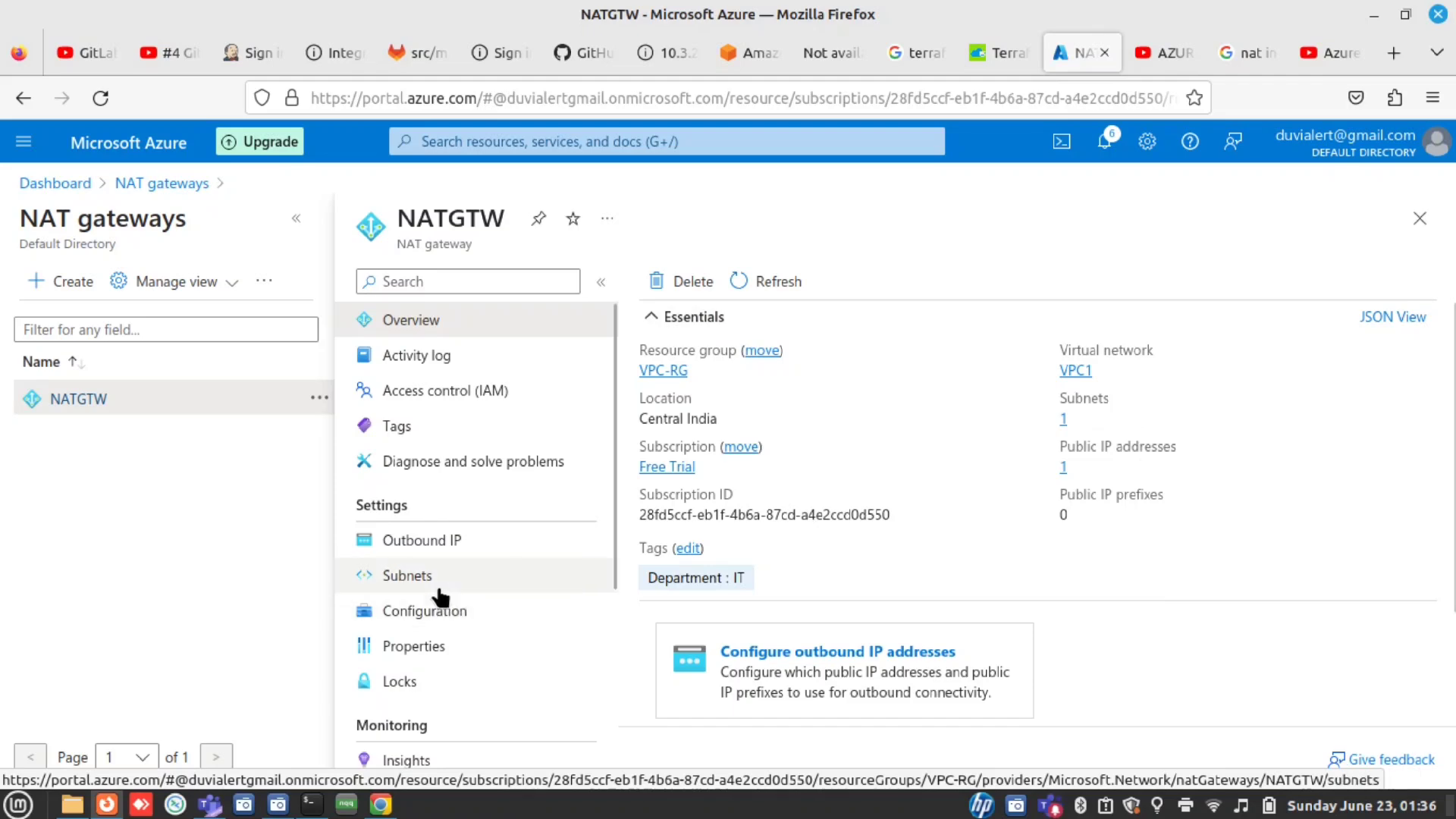
Open the management of NATGTW's outbound public IPs and check which addresses and prefixes can be selected
left_click(431, 545)
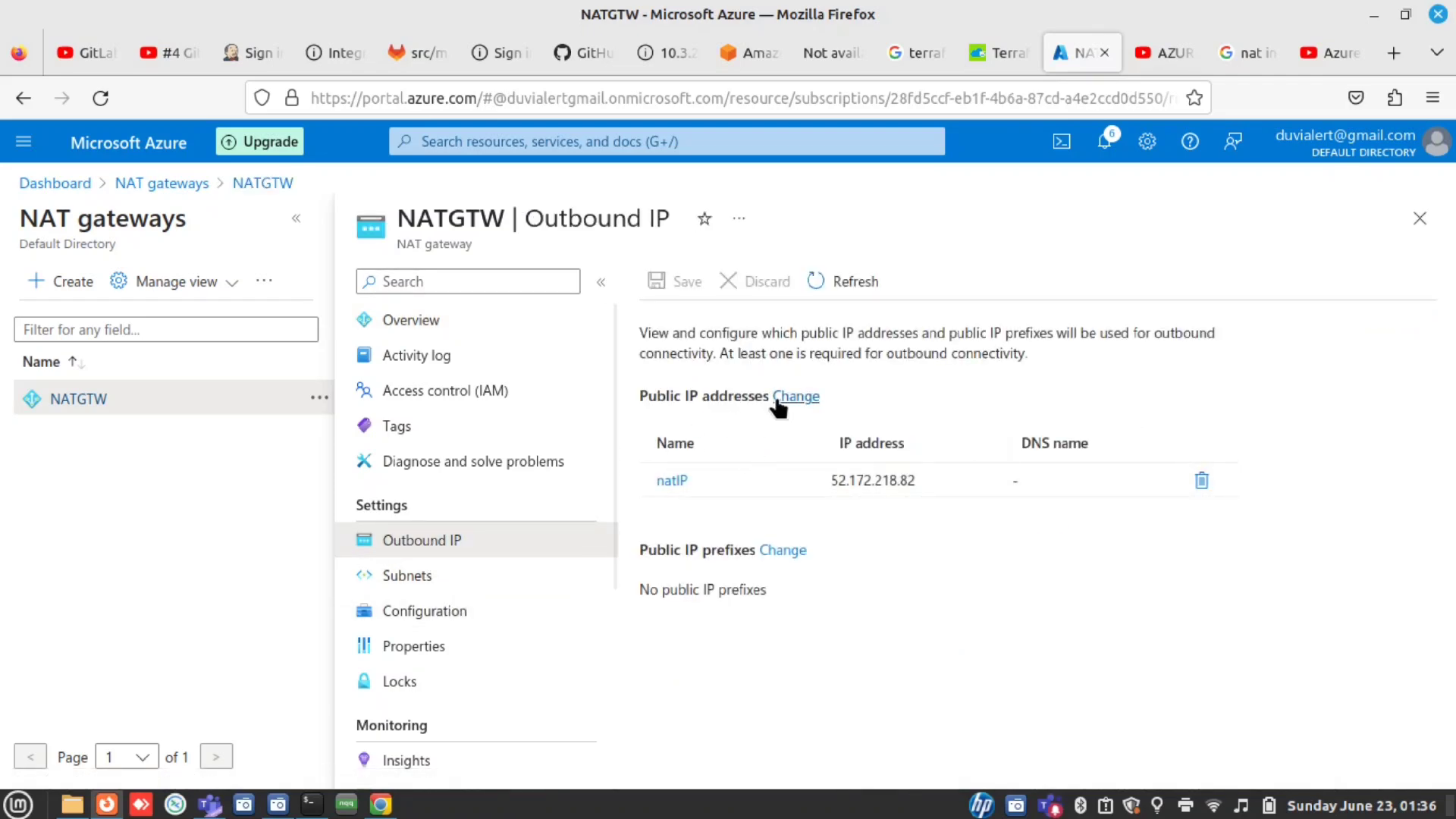
left_click(802, 405)
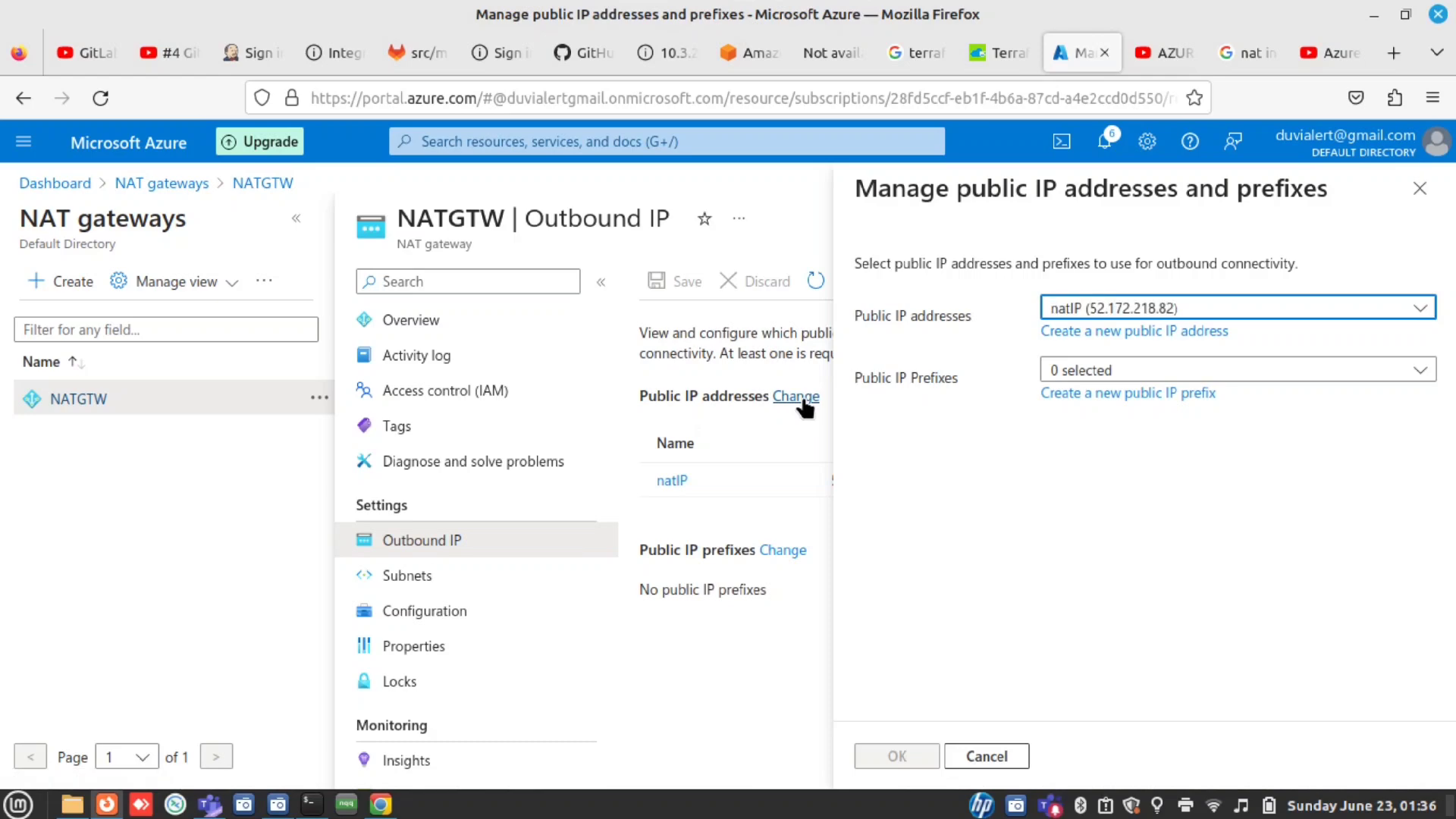
left_click(1315, 320)
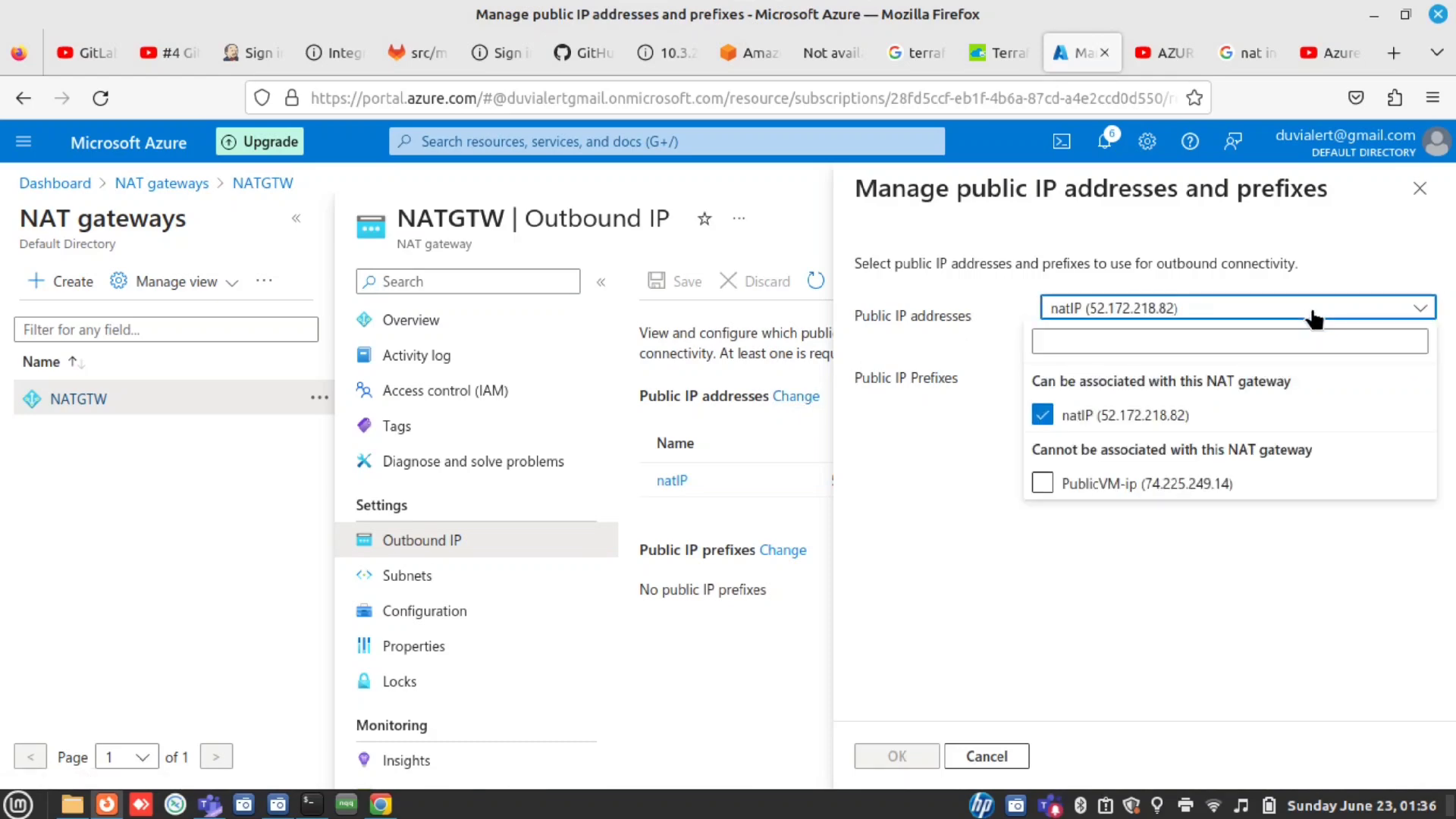
left_click(1315, 319)
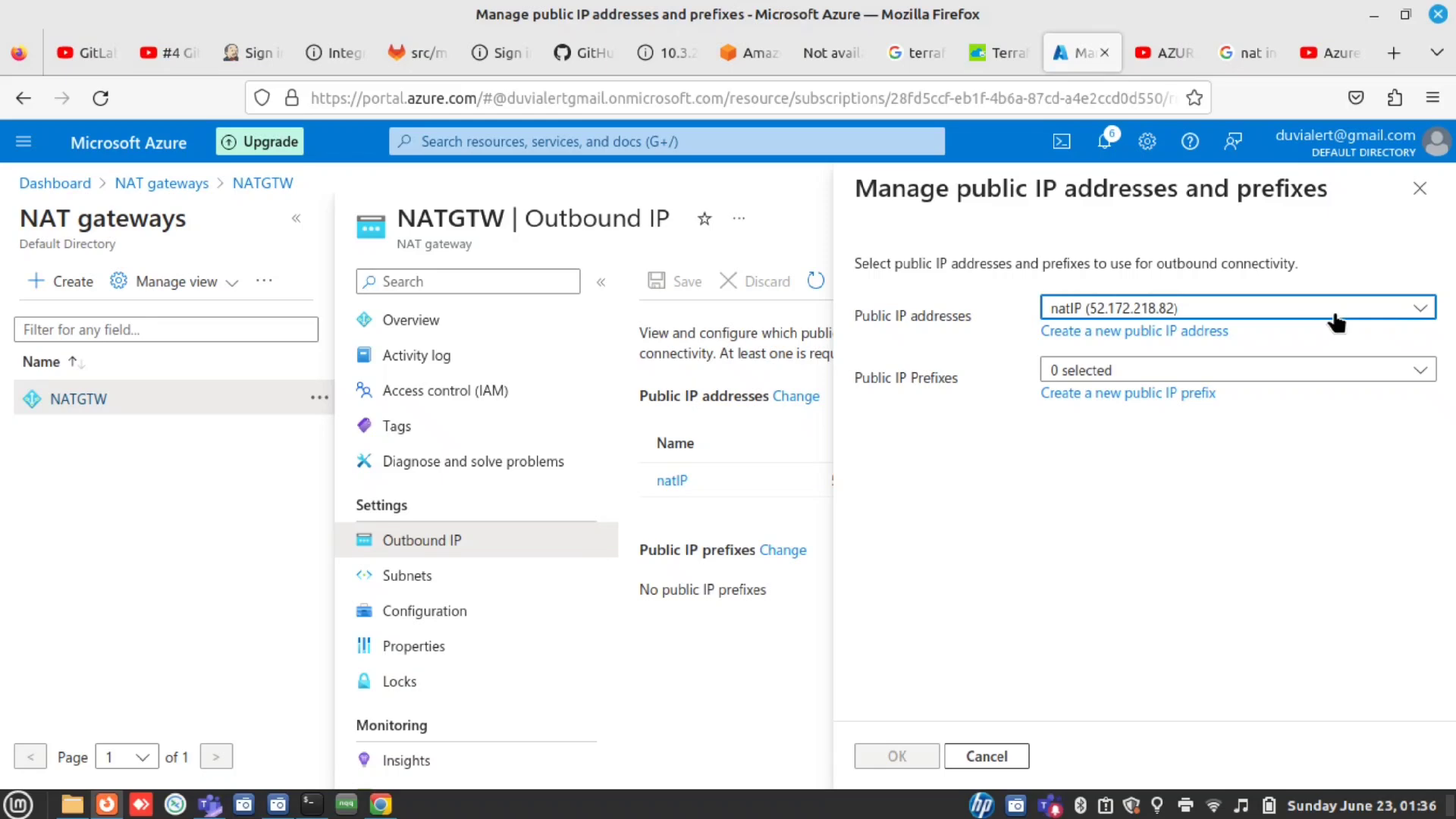
left_click(1336, 323)
left_click(1342, 239)
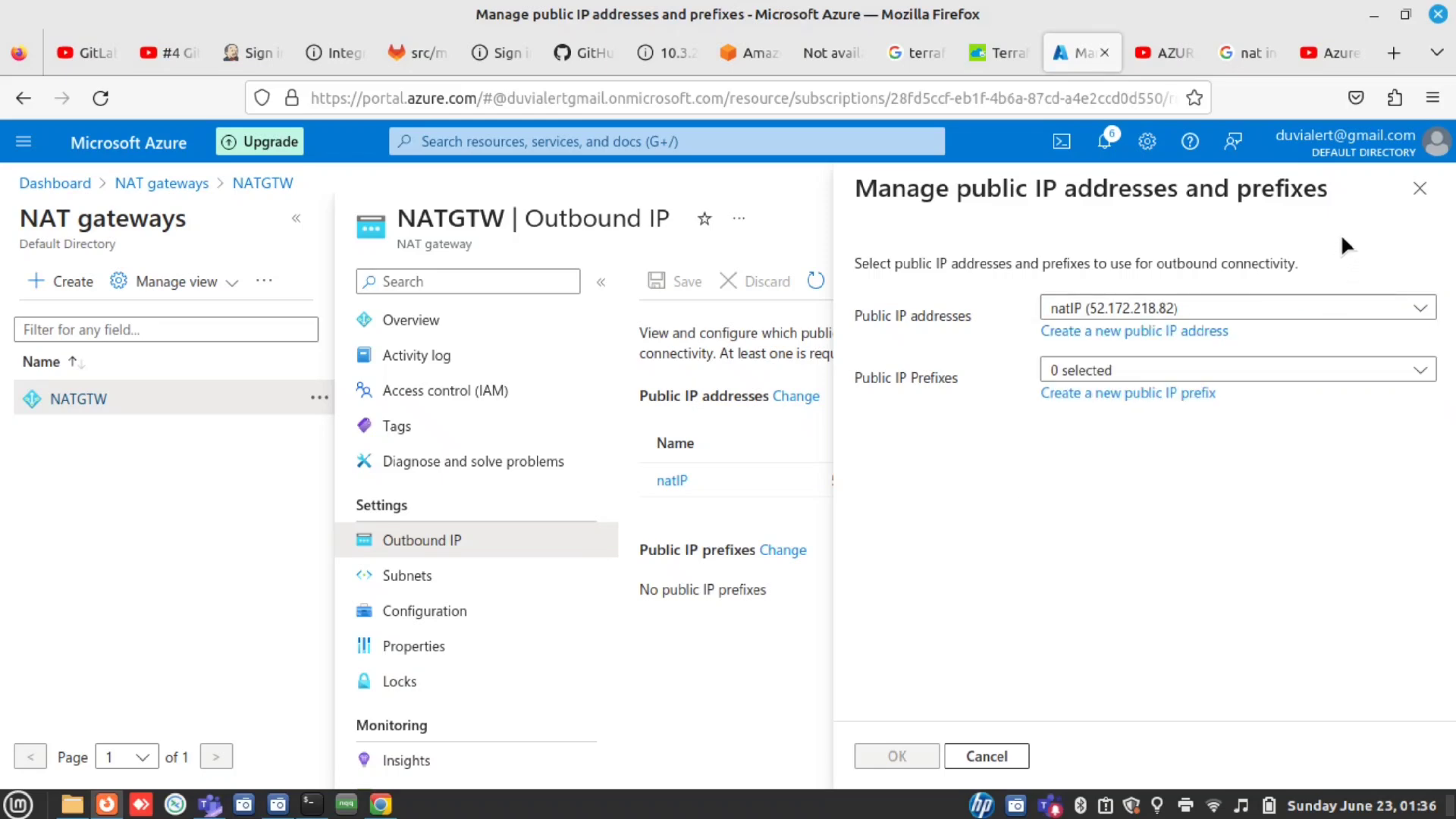
left_click(1239, 372)
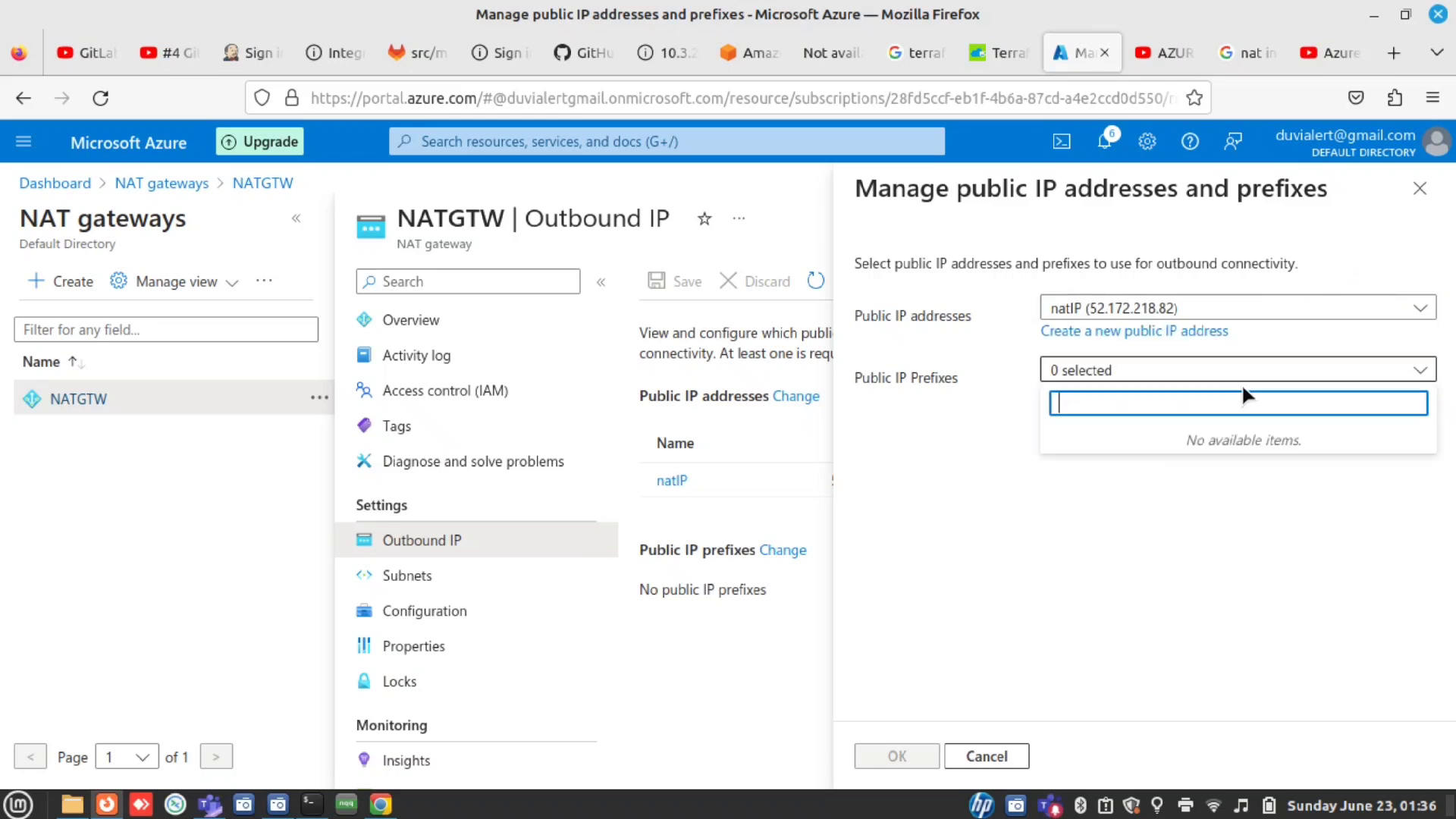
left_click(1144, 551)
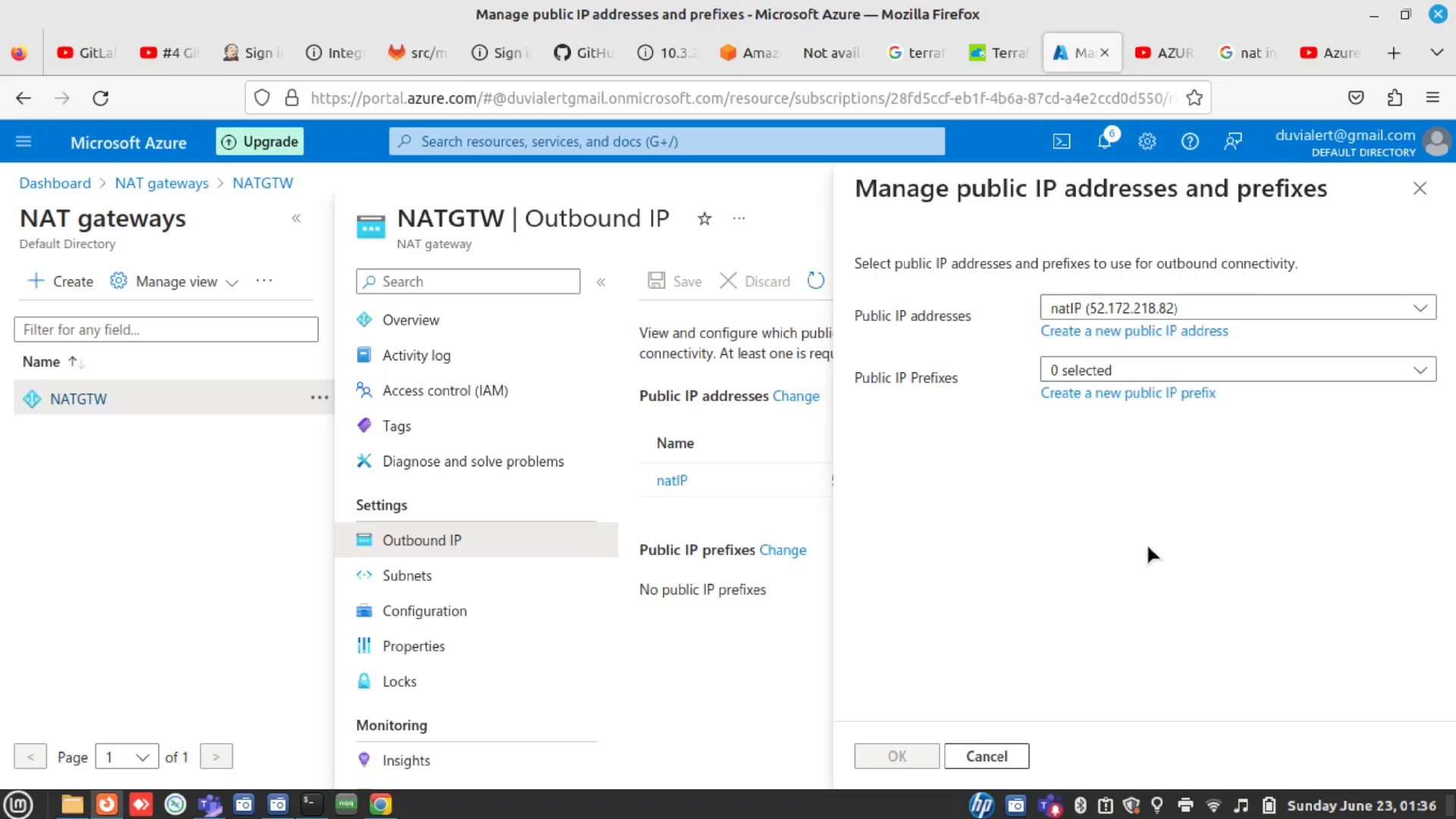
Try to create a public IP prefix named NATp with a size of /31 (2 addresses) for the NAT gateway
left_click(1152, 394)
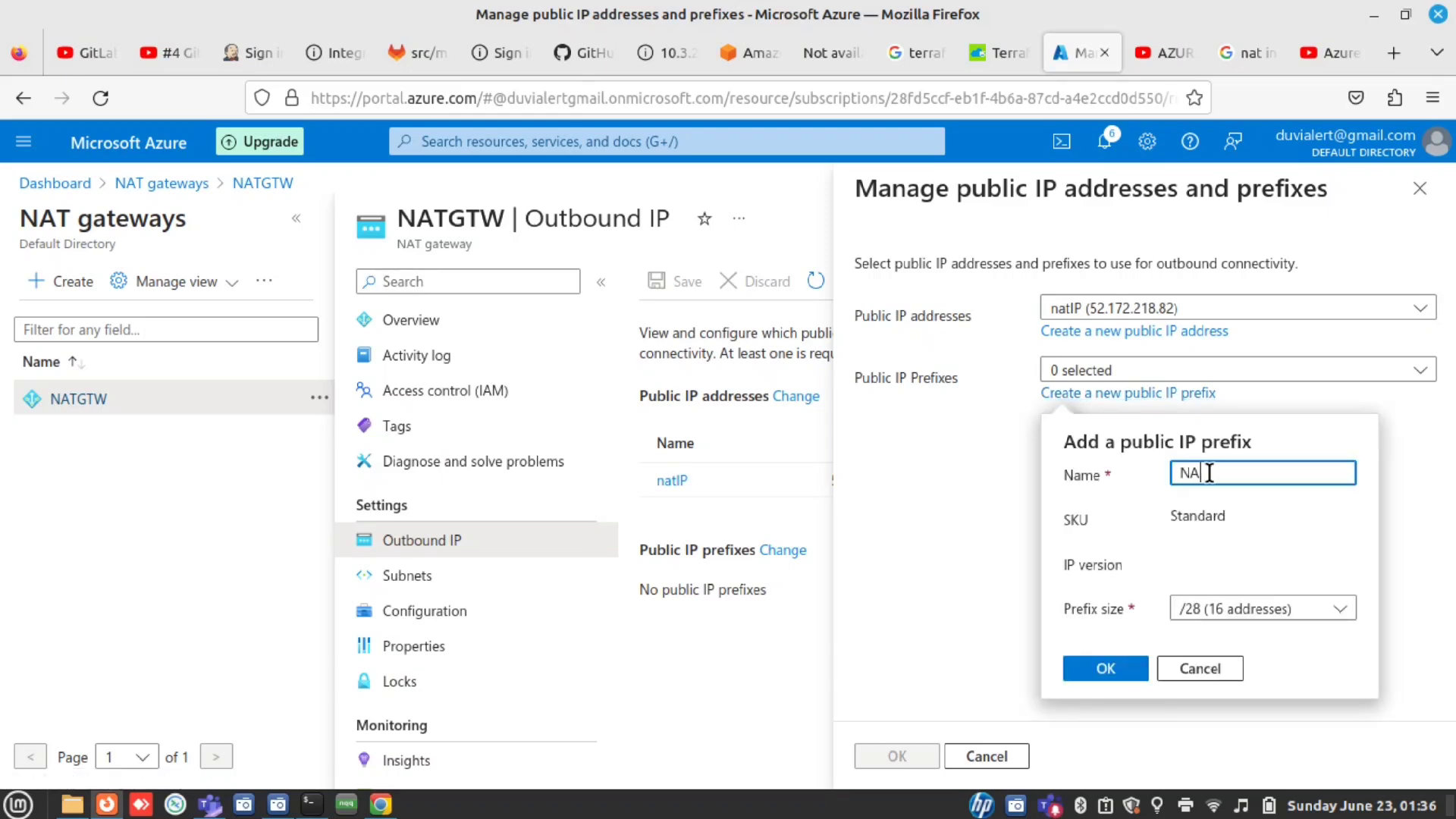
type("NATp")
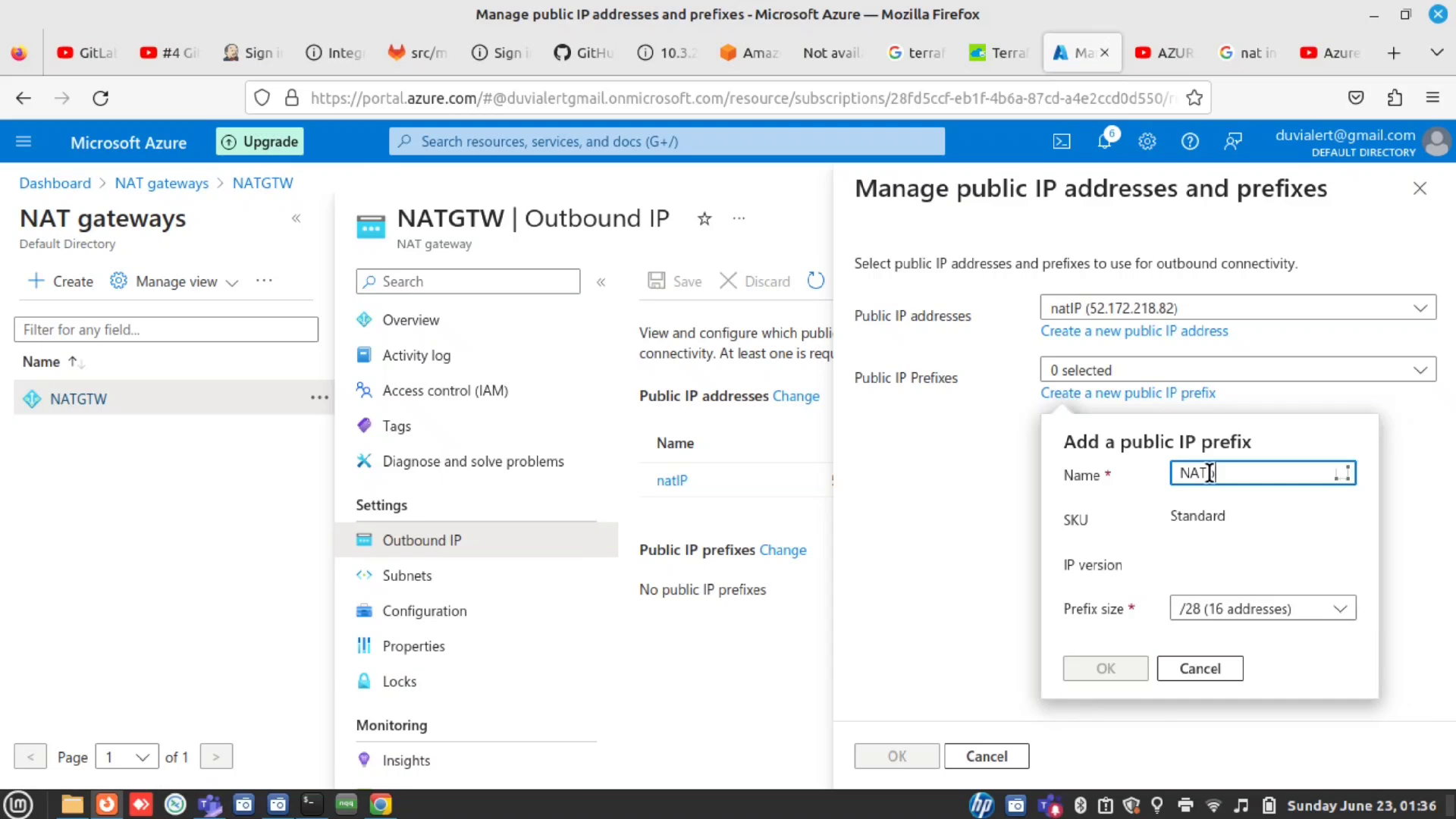
left_click(1274, 616)
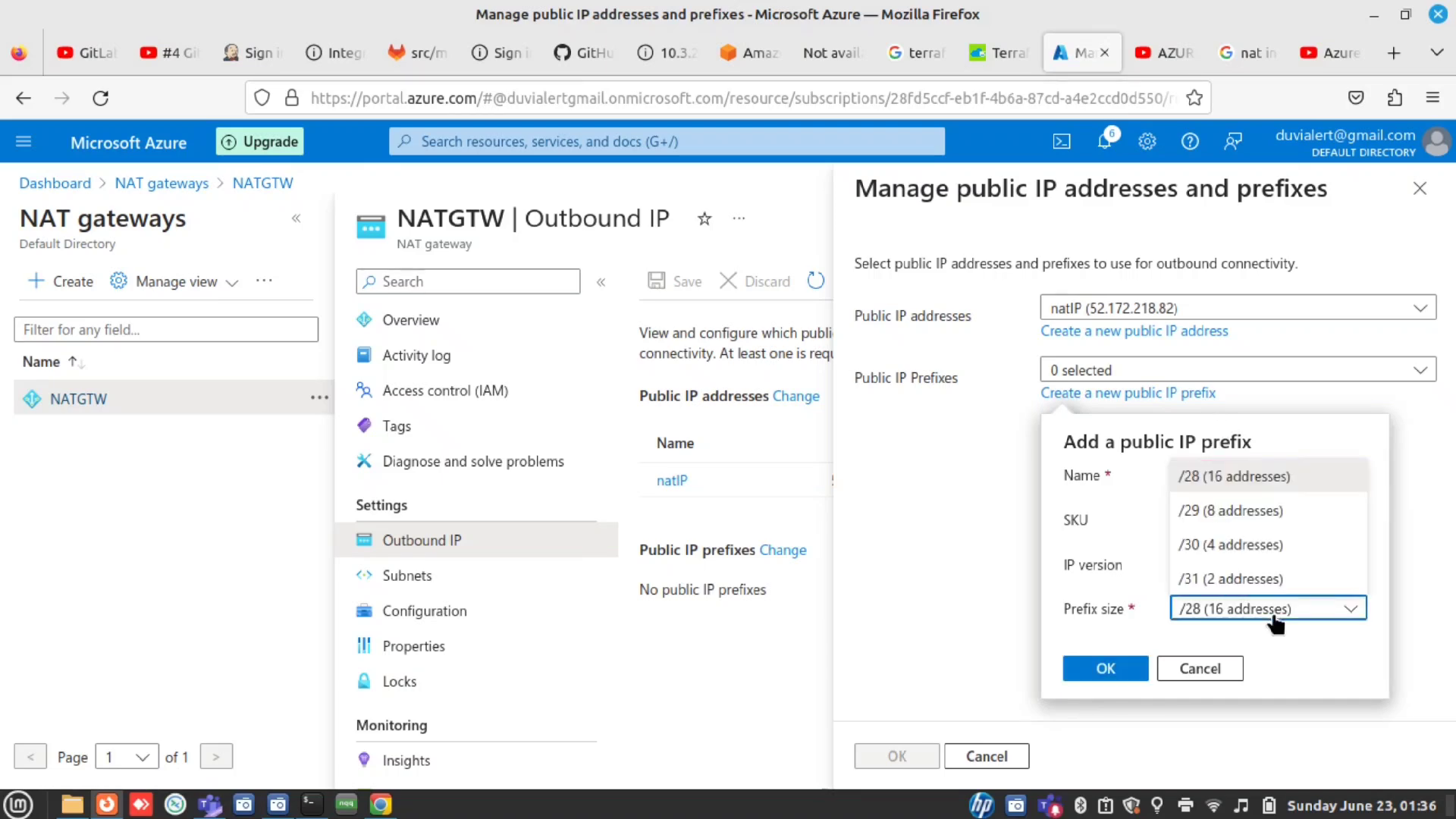
left_click(1244, 580)
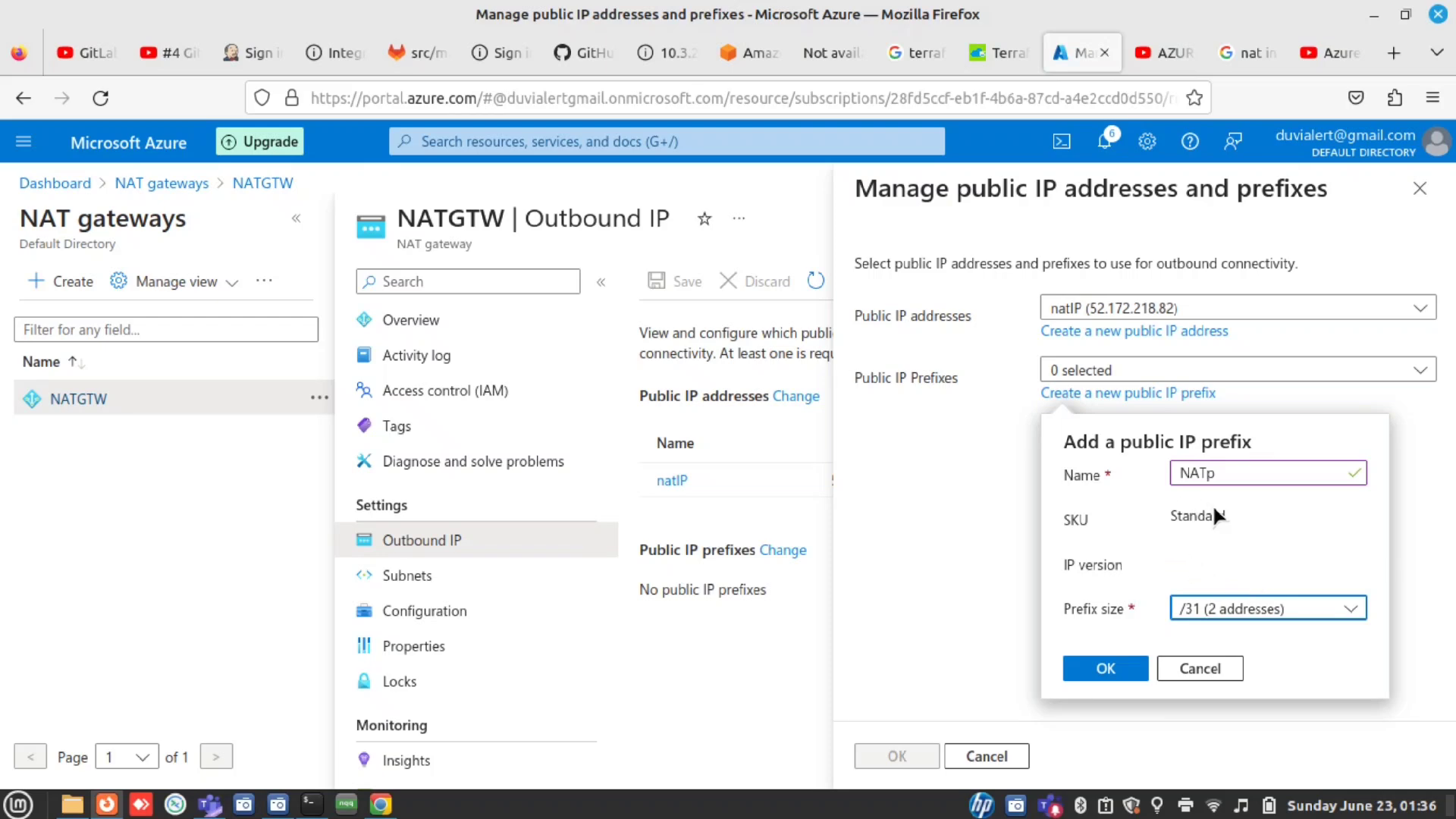
left_click(1106, 670)
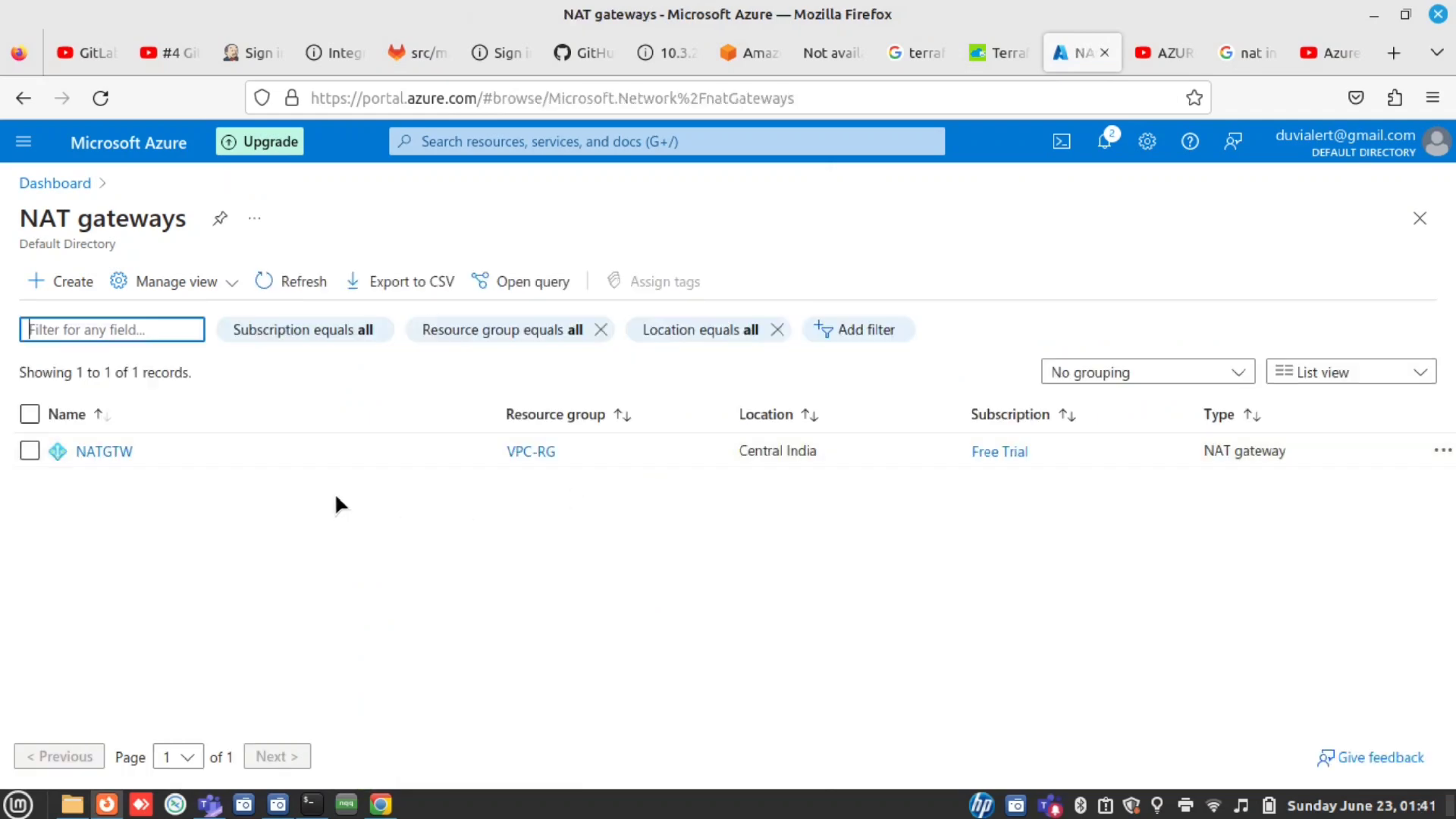
Open NATGTW's outbound IP settings, bring up the management of its public IP addresses and prefixes, and check the selectable prefixes
left_click(91, 454)
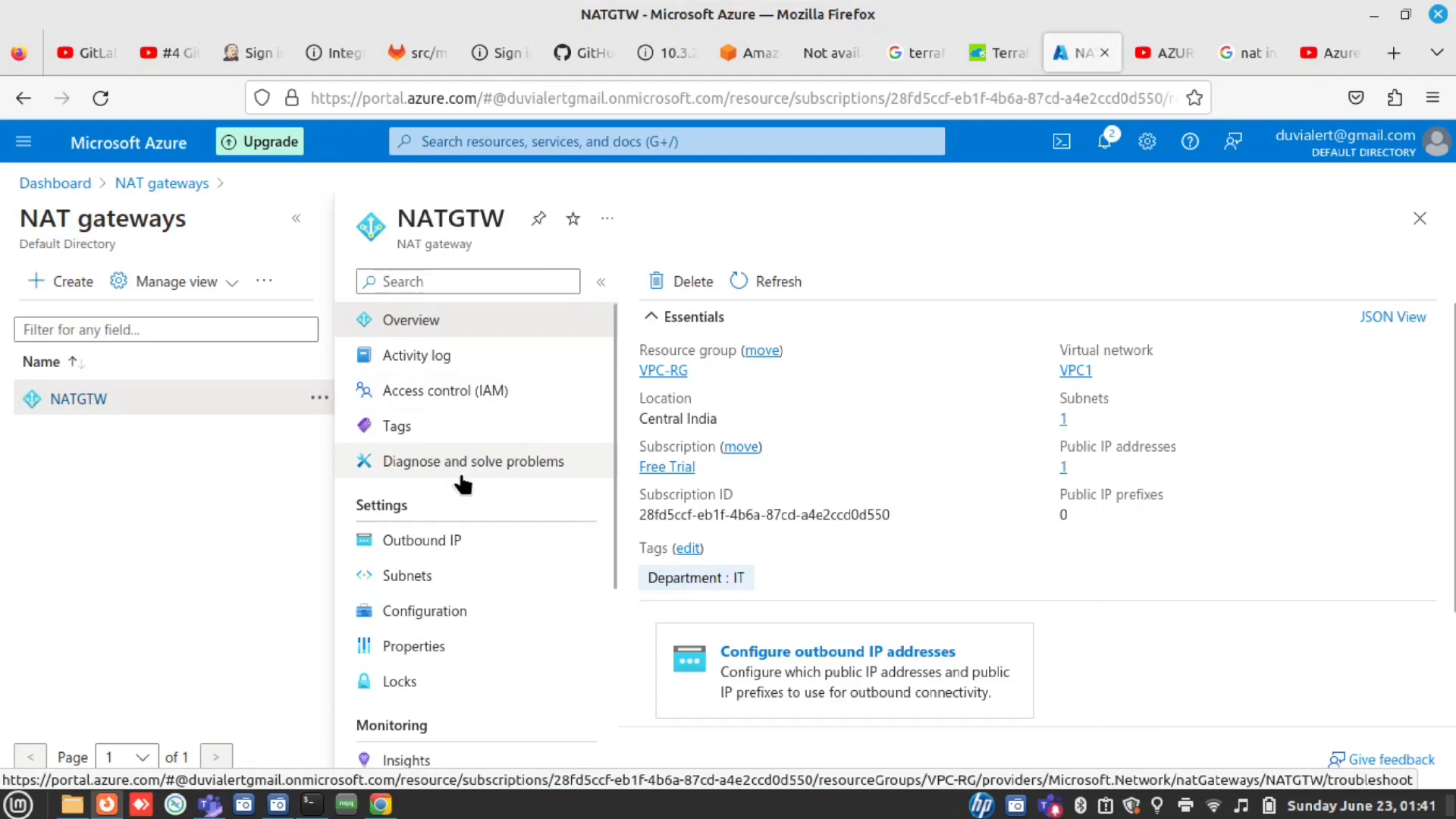
left_click(445, 547)
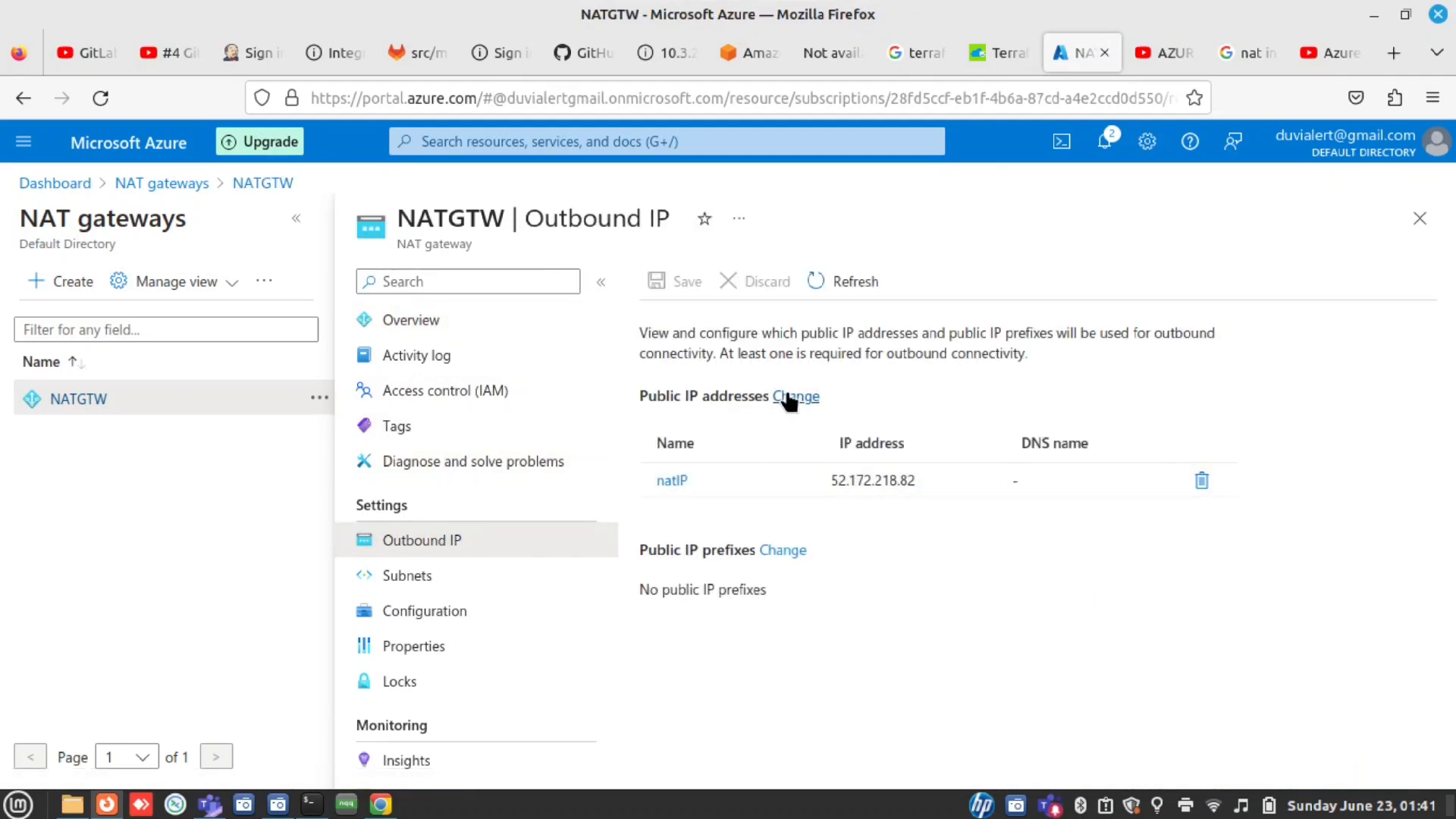
left_click(789, 398)
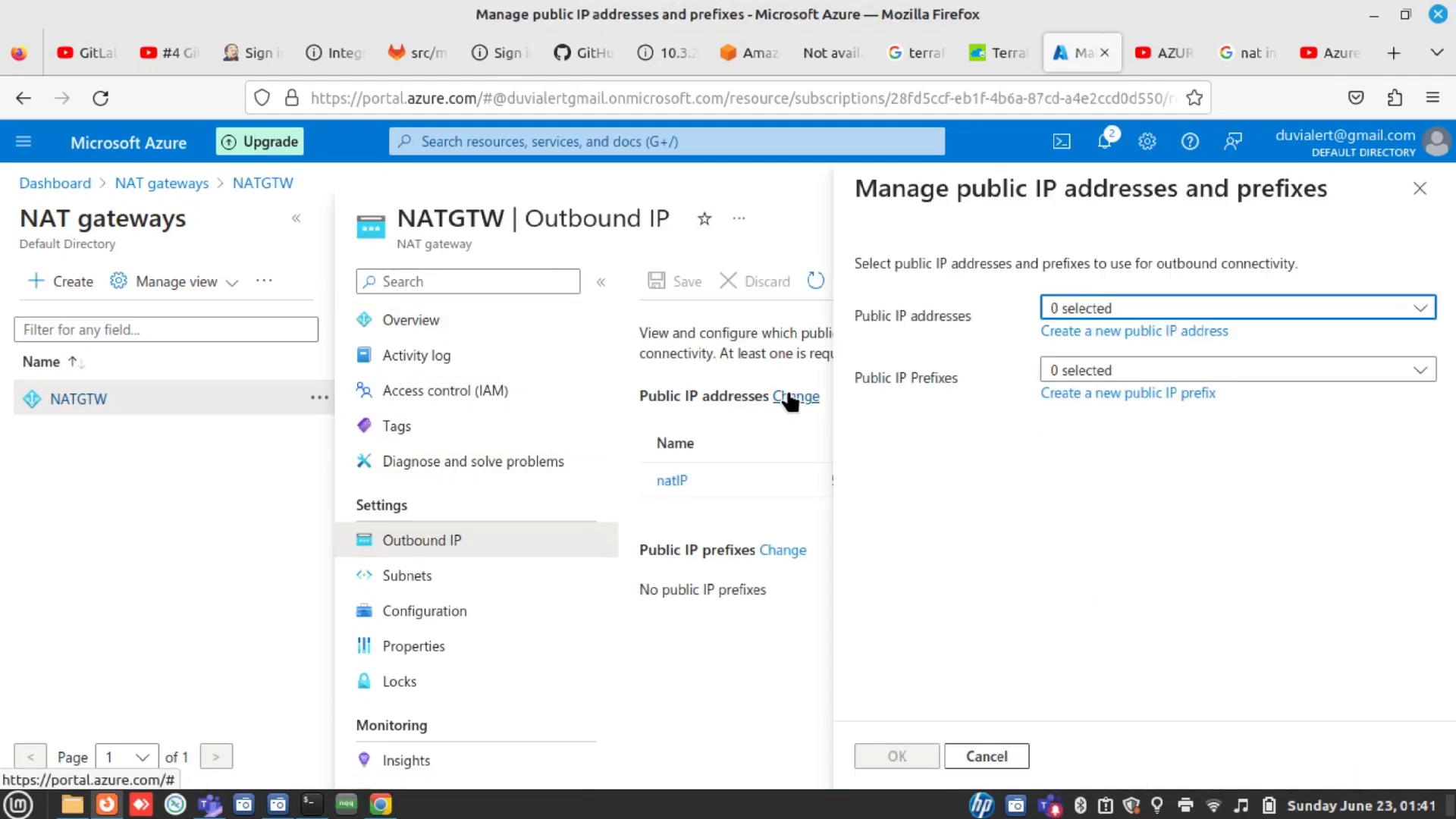
left_click(1188, 400)
left_click(1333, 373)
left_click(1333, 374)
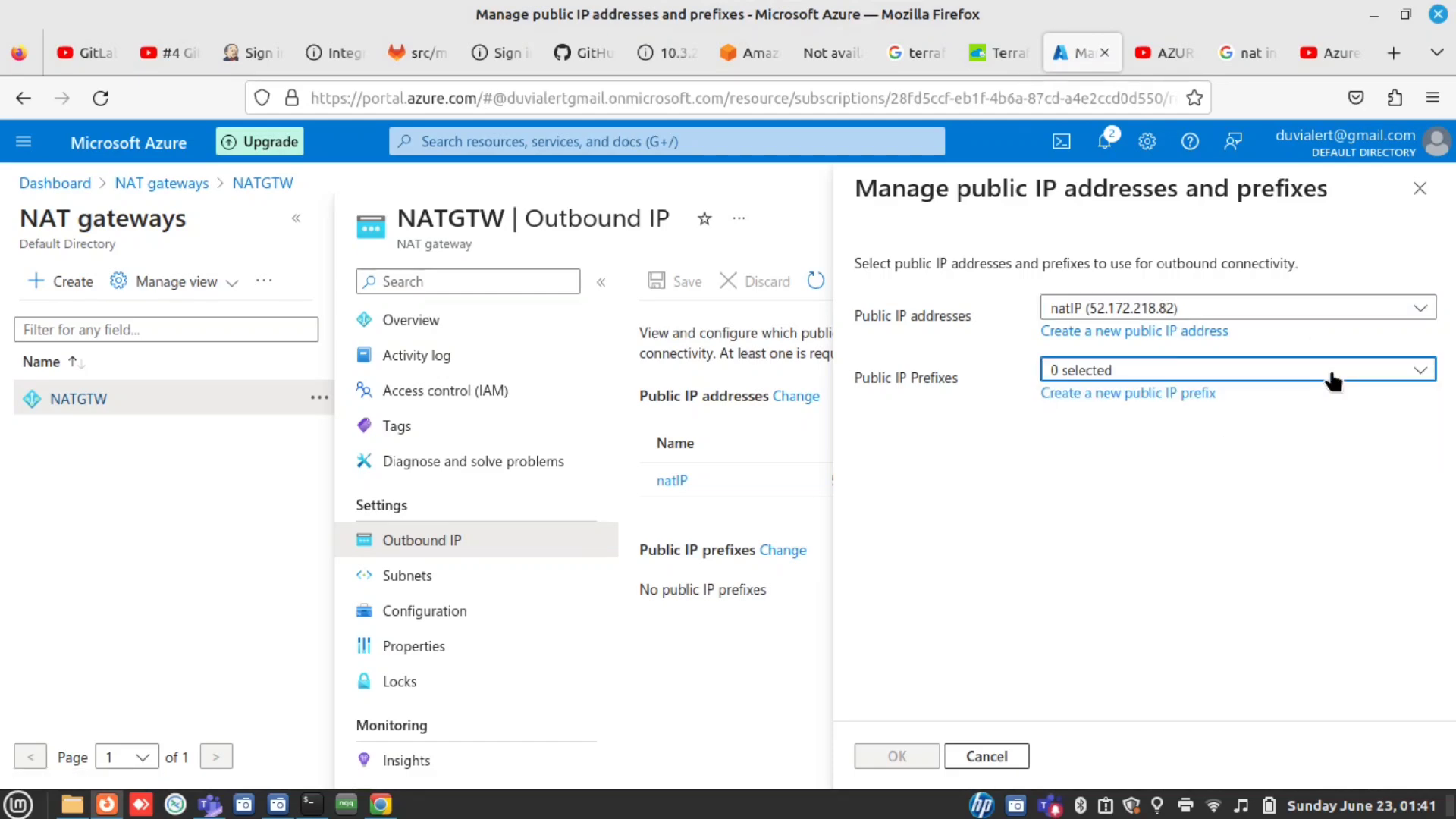
Create a public IP prefix named NATpx with a size of /31 (2 addresses) and save it to NATGTW's outbound configuration
left_click(1176, 398)
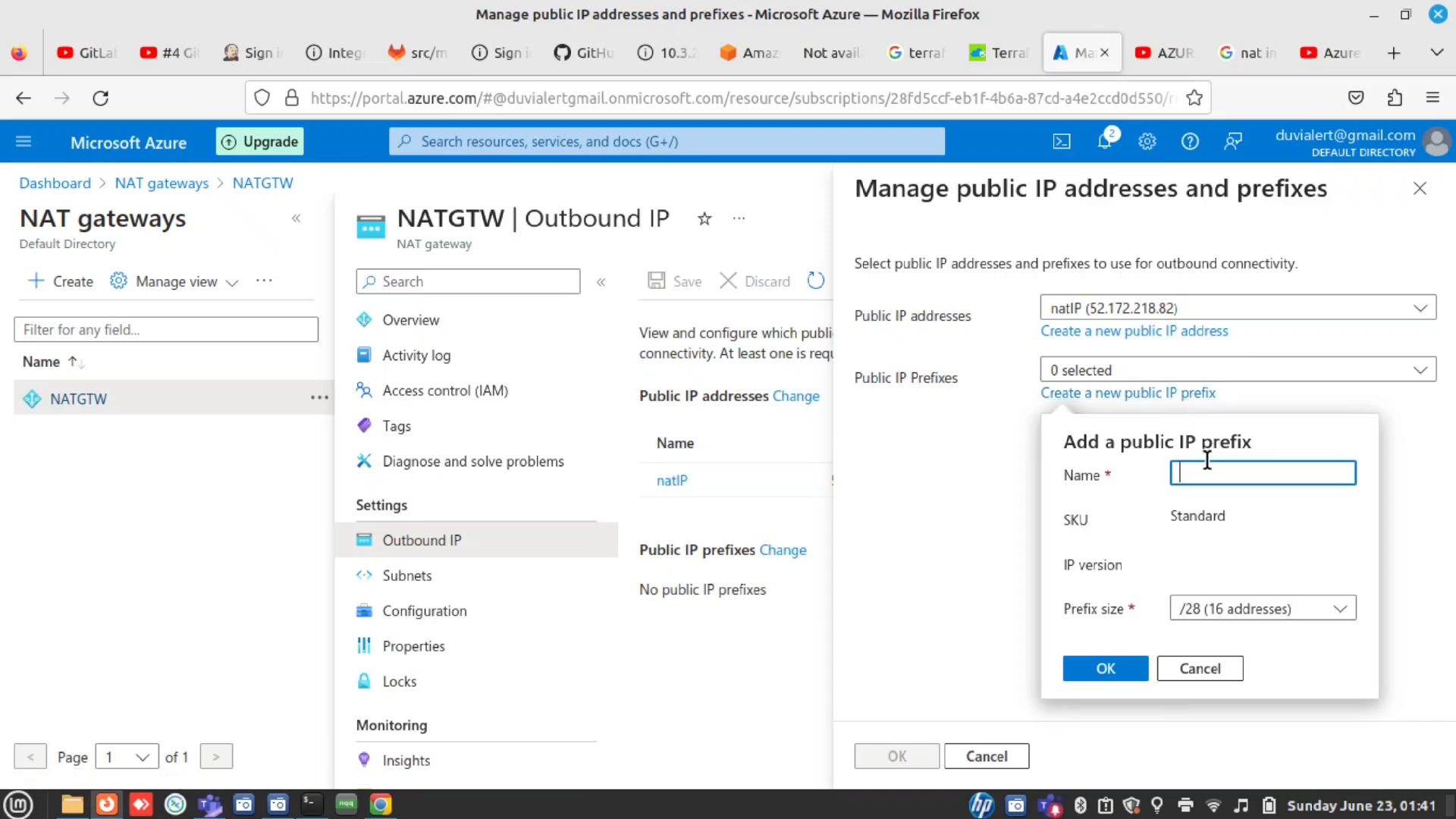
type("NATpr")
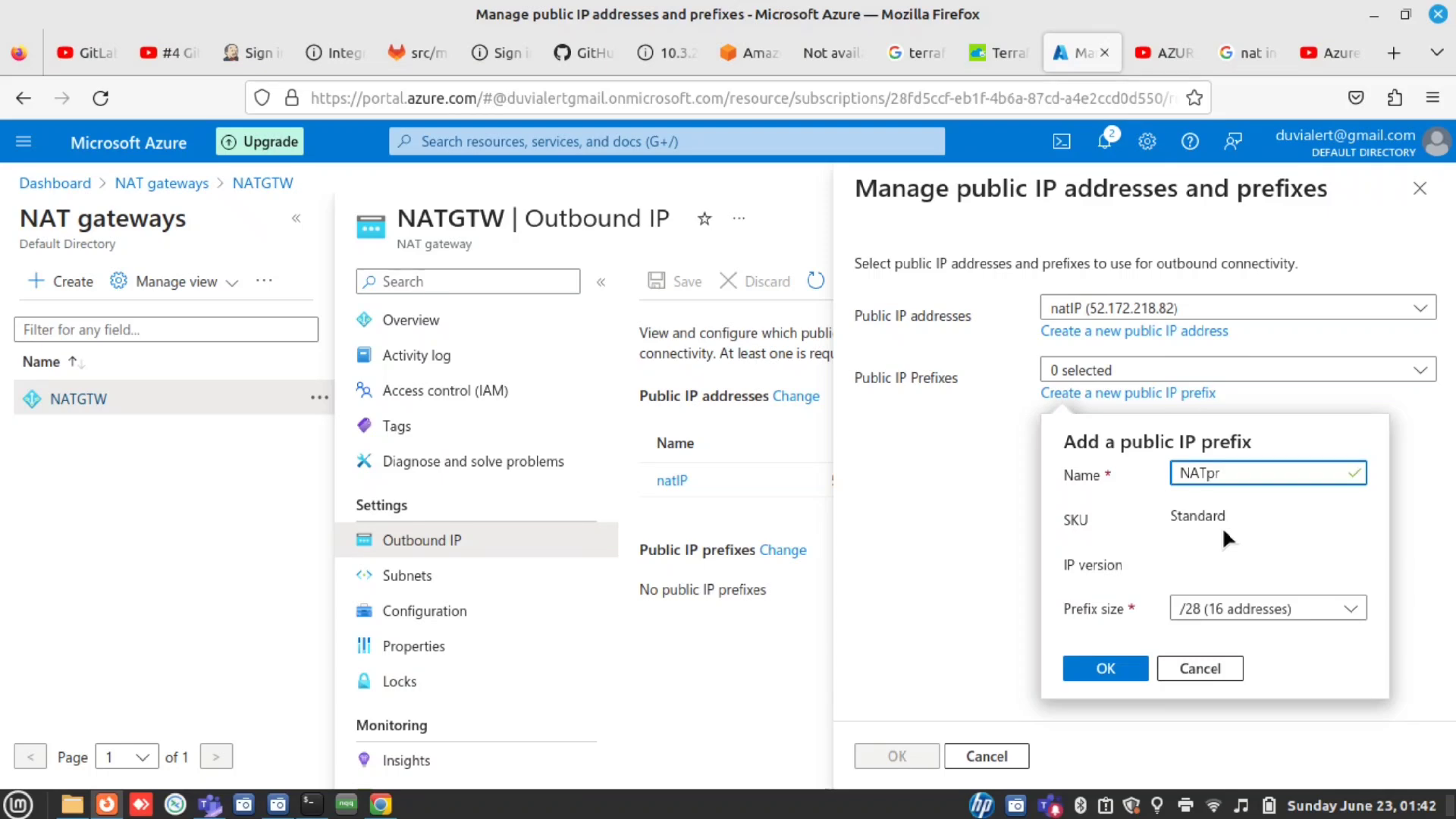
key("BackSpace")
type("X")
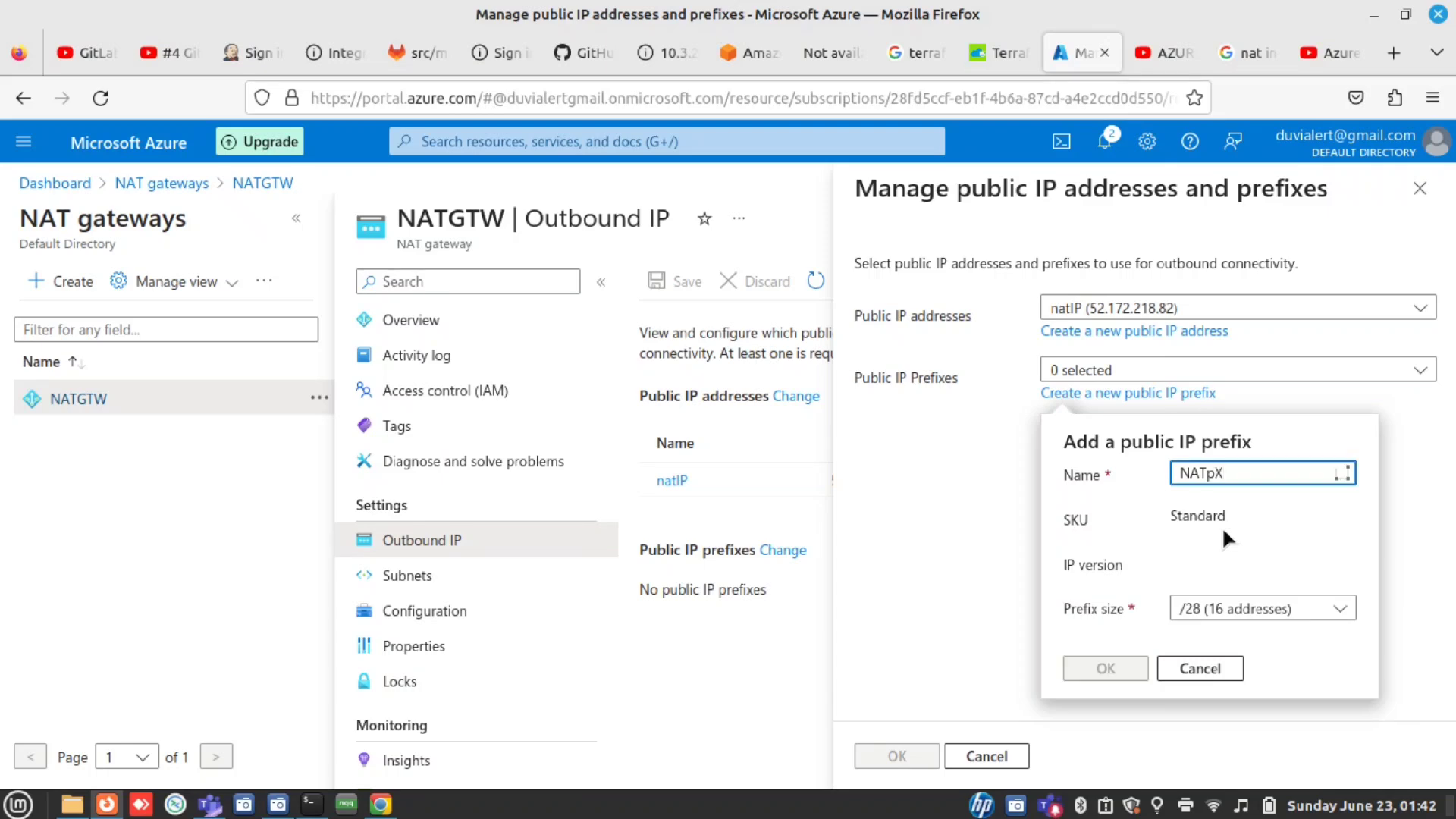
key("BackSpace")
type("x")
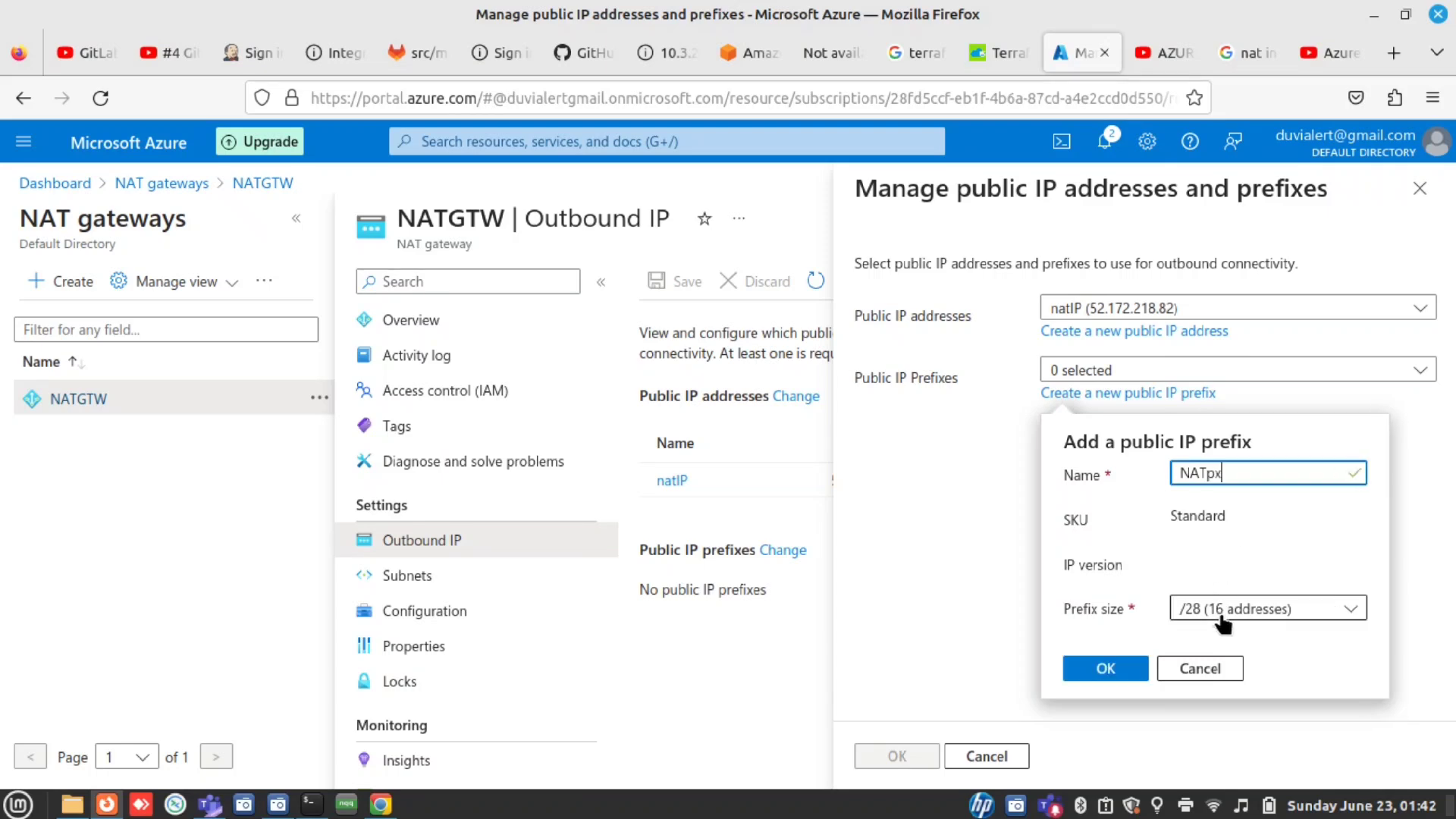
left_click(1220, 620)
left_click(1224, 576)
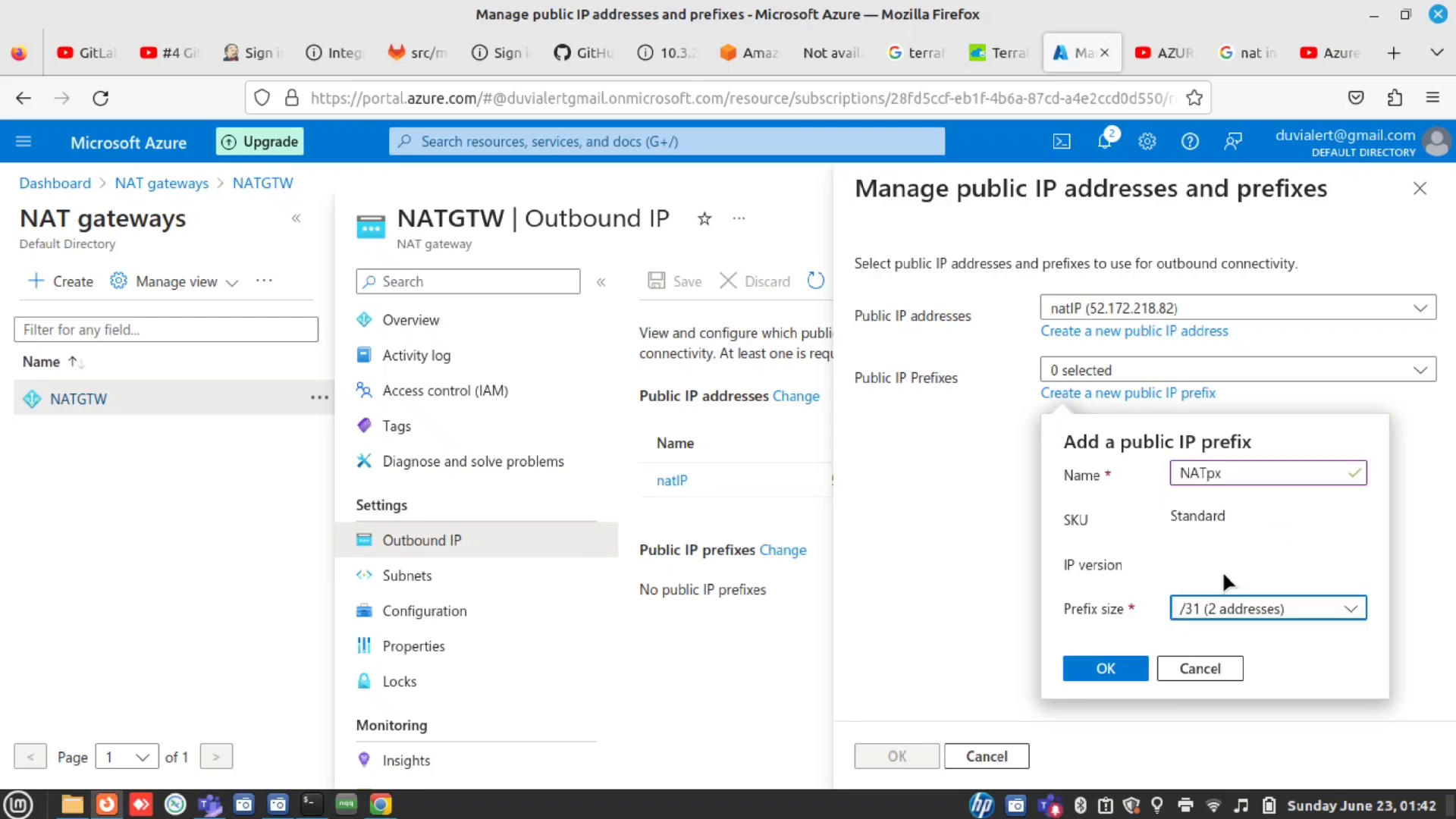
left_click(1103, 668)
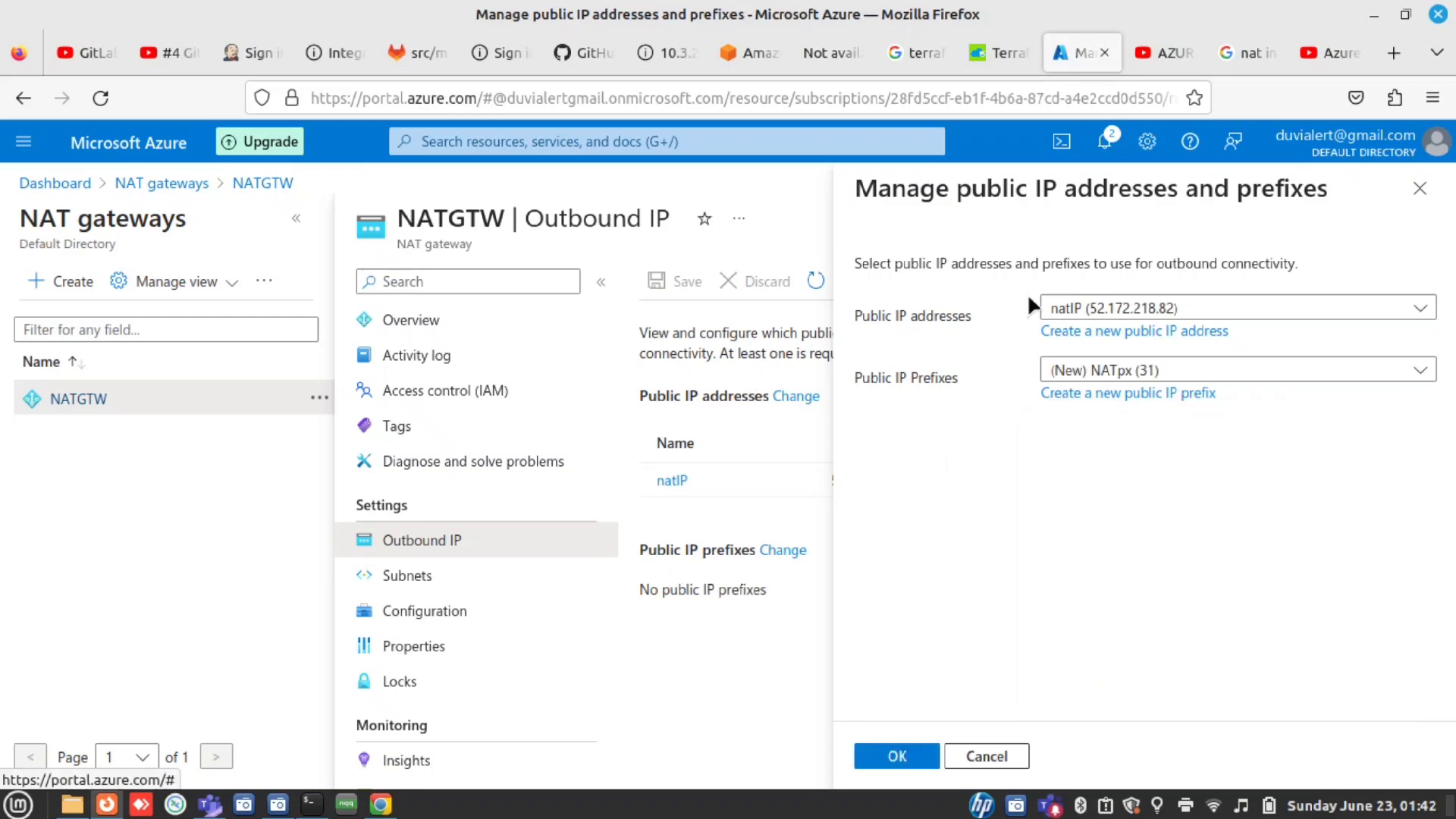
left_click(896, 757)
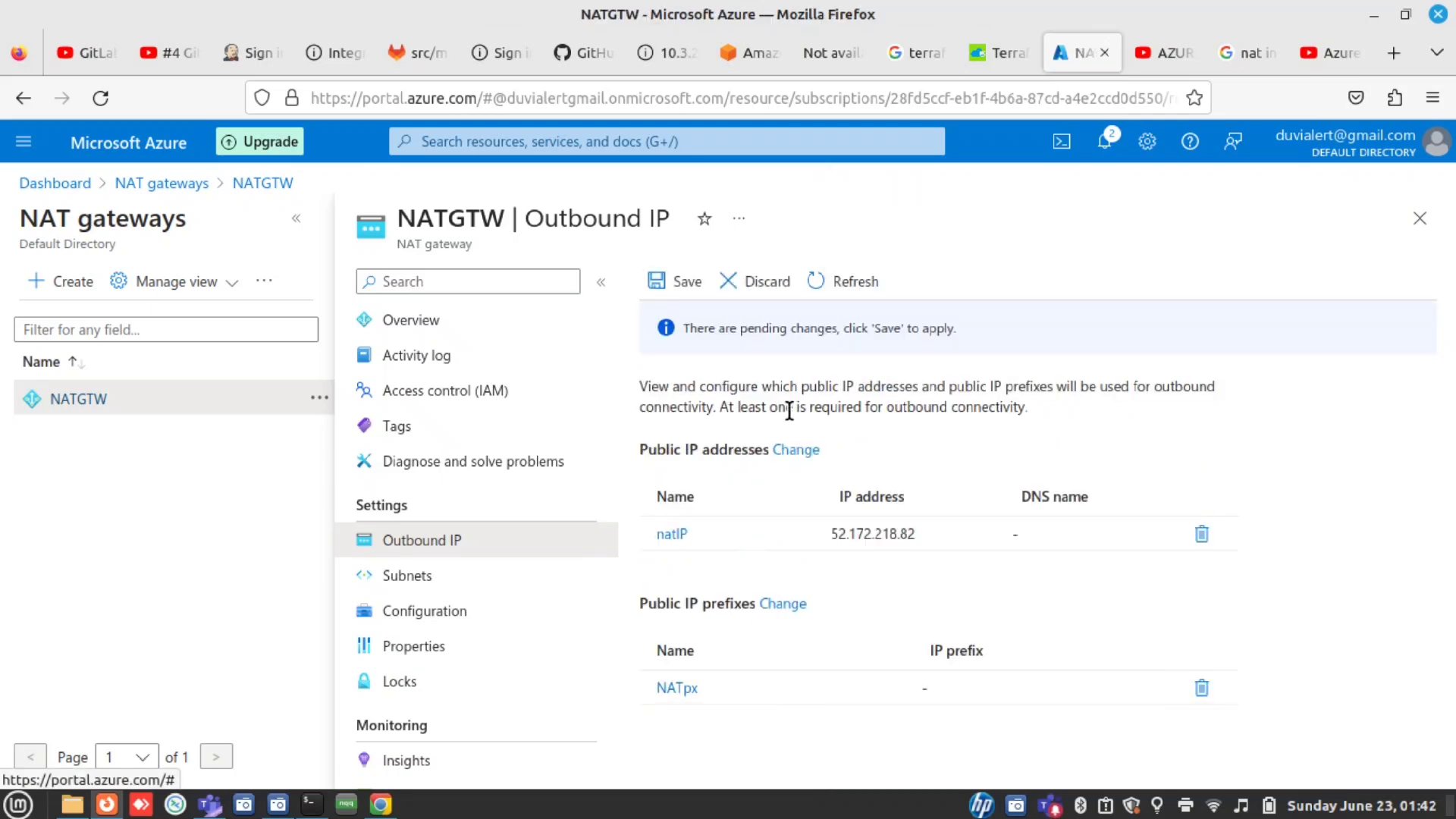
left_click(683, 292)
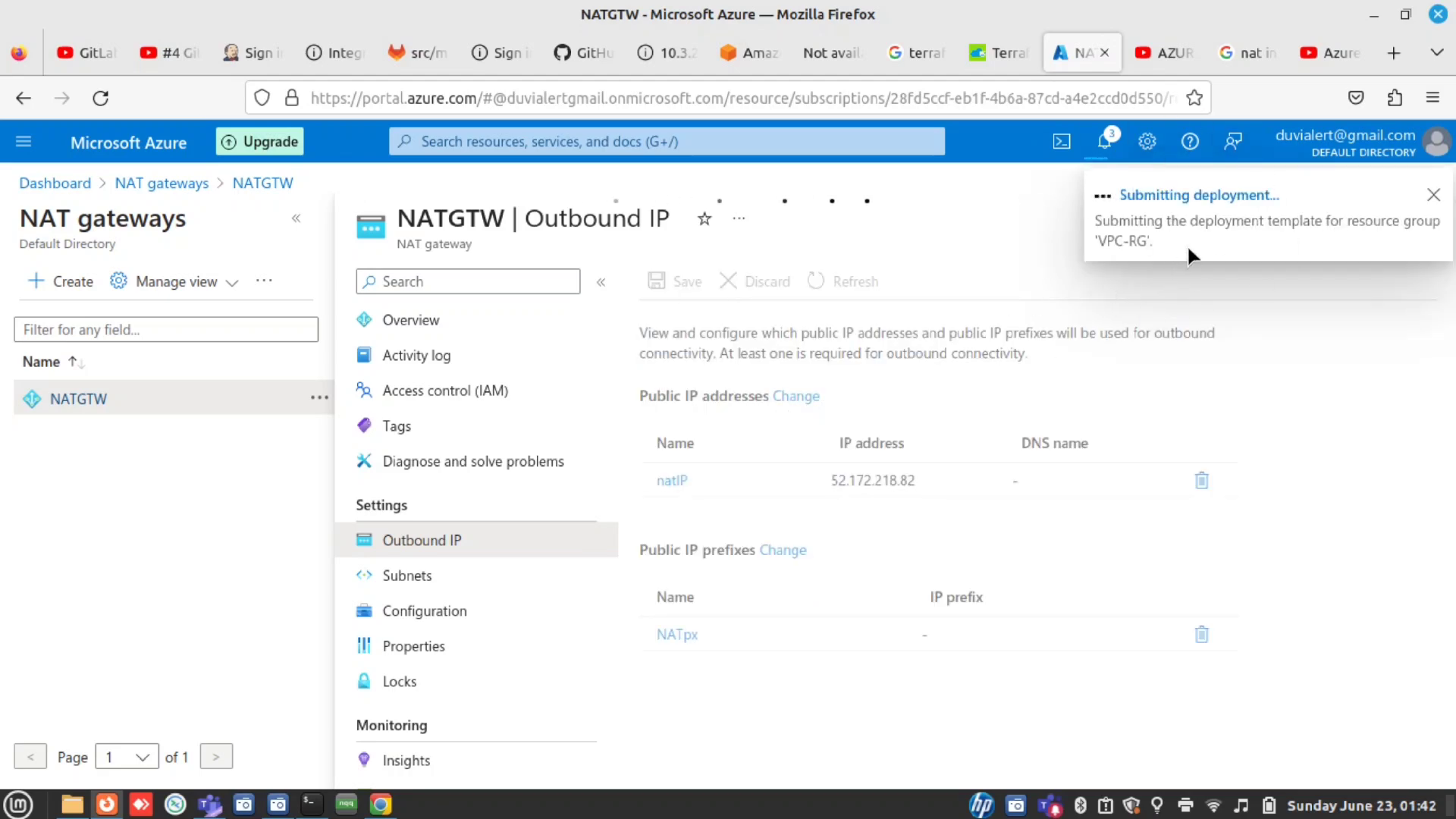
left_click(314, 805)
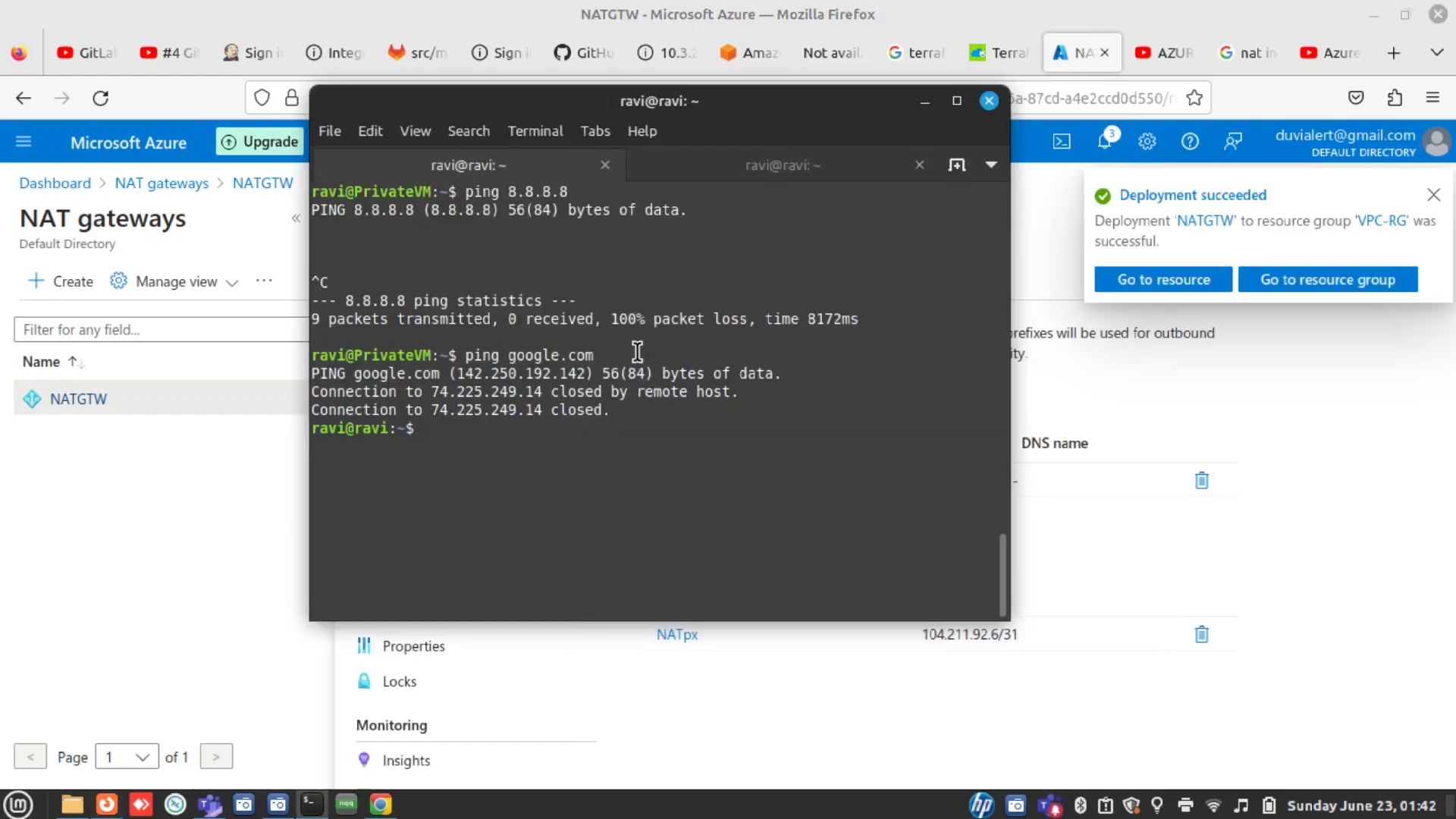
key("Return")
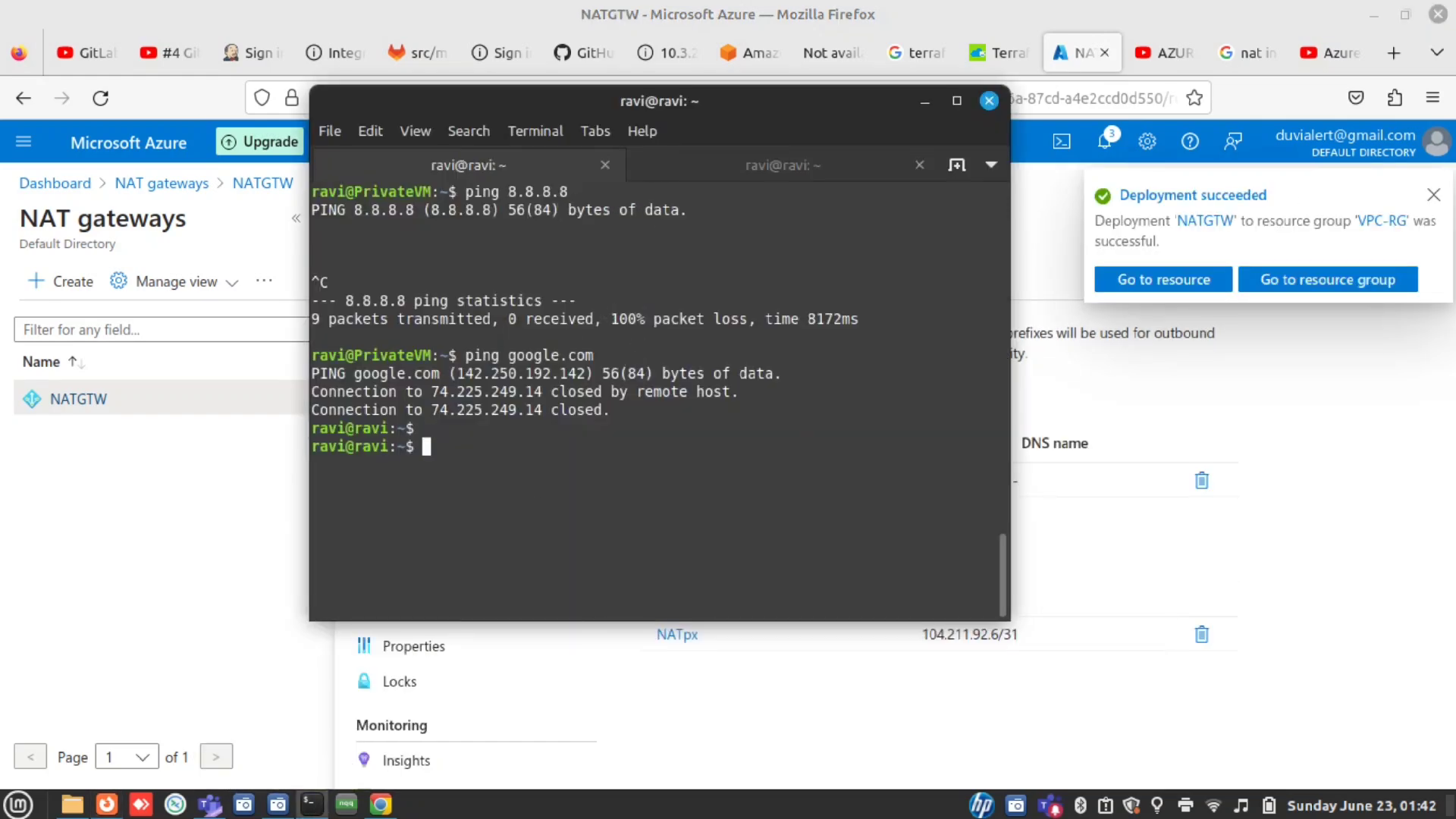
key("Return")
key("Return")
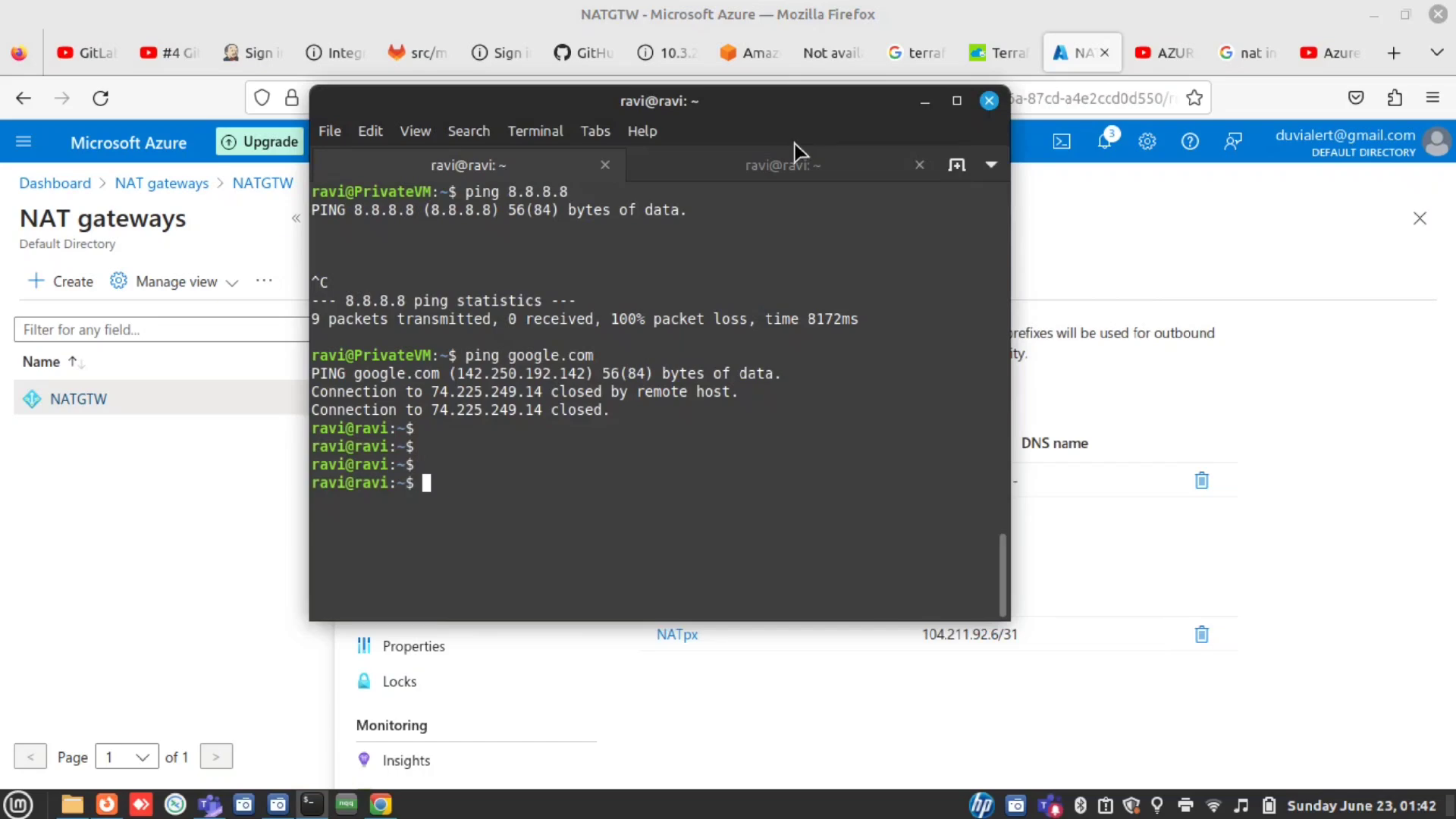
key("alt+Tab")
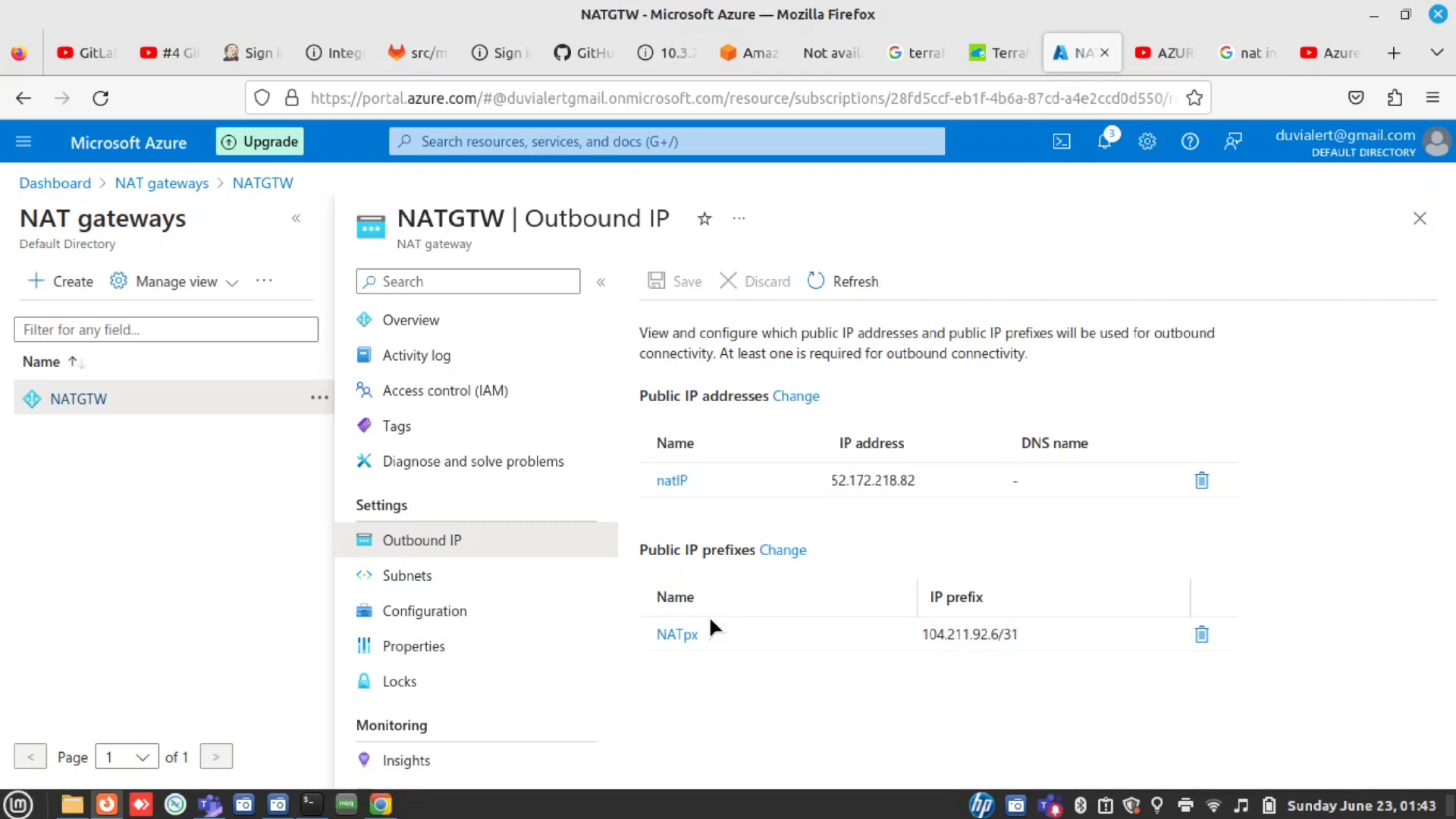
left_click_drag(701, 631, 648, 641)
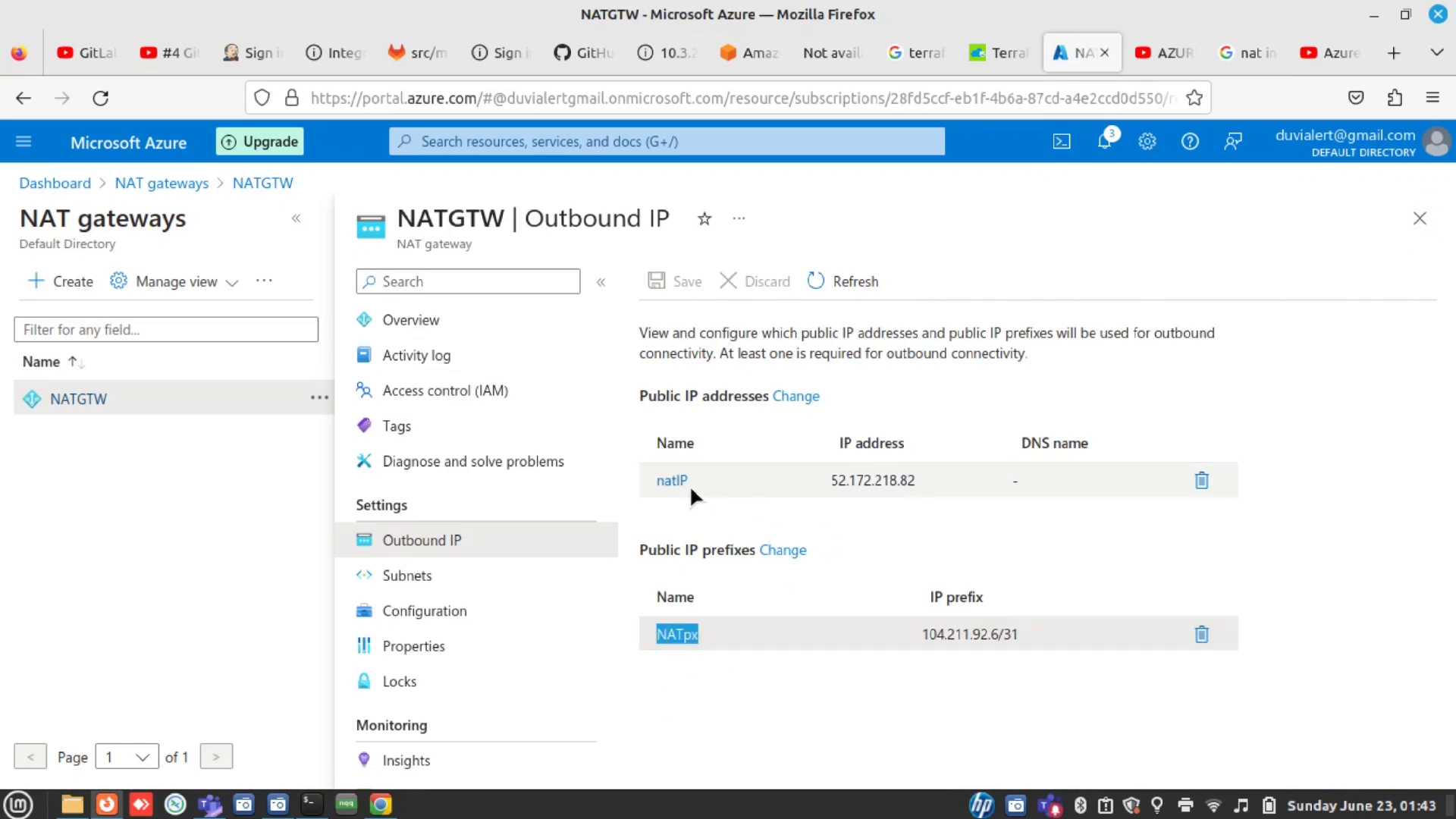
Leave the NAT gateway, open the PrivateVM virtual machine and look up its private IP address and connection options
left_click(1419, 219)
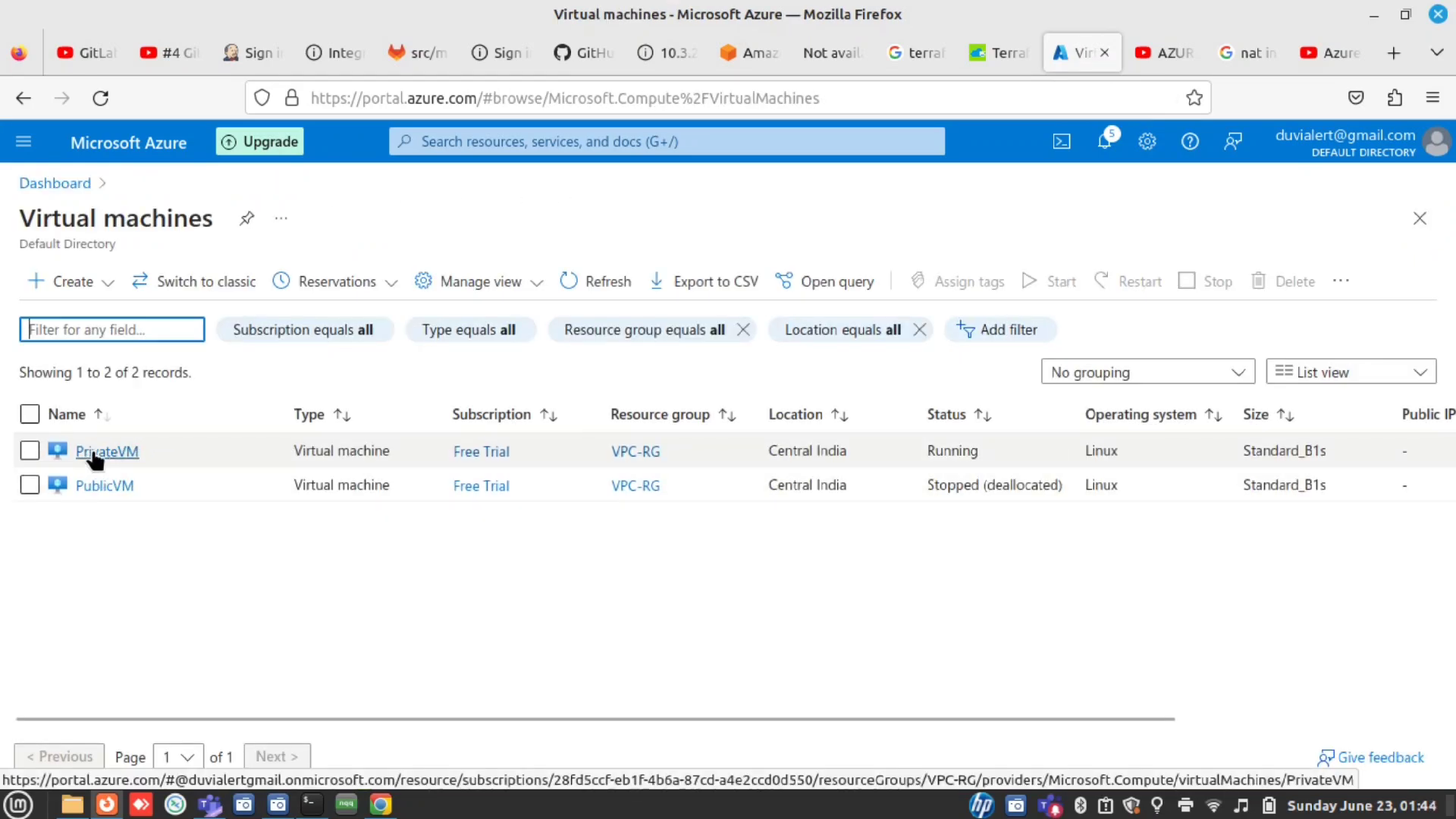
left_click(94, 453)
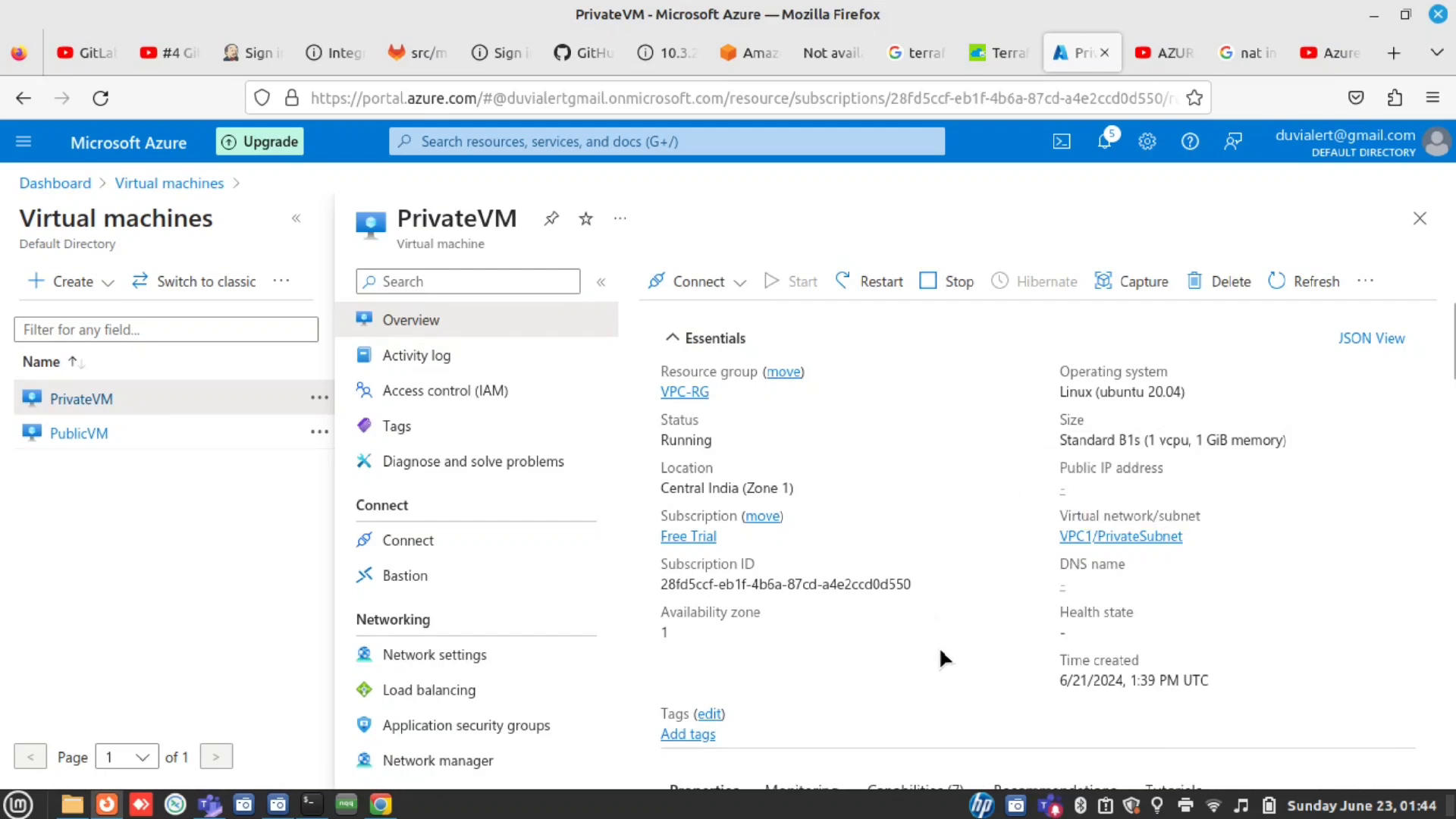
scroll(943, 658, "down", 10)
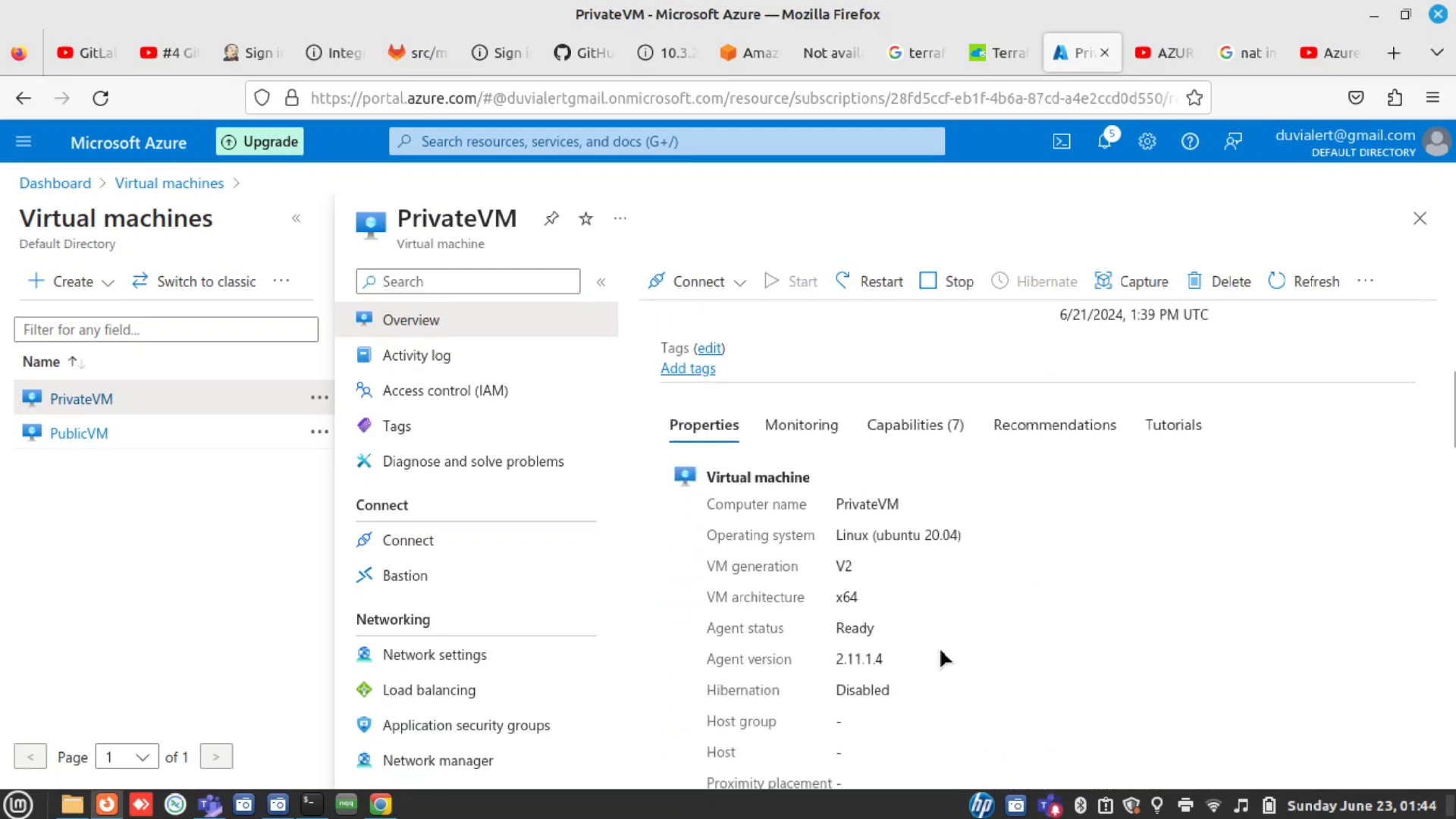
scroll(939, 646, "down", 3)
scroll(939, 646, "down", 6)
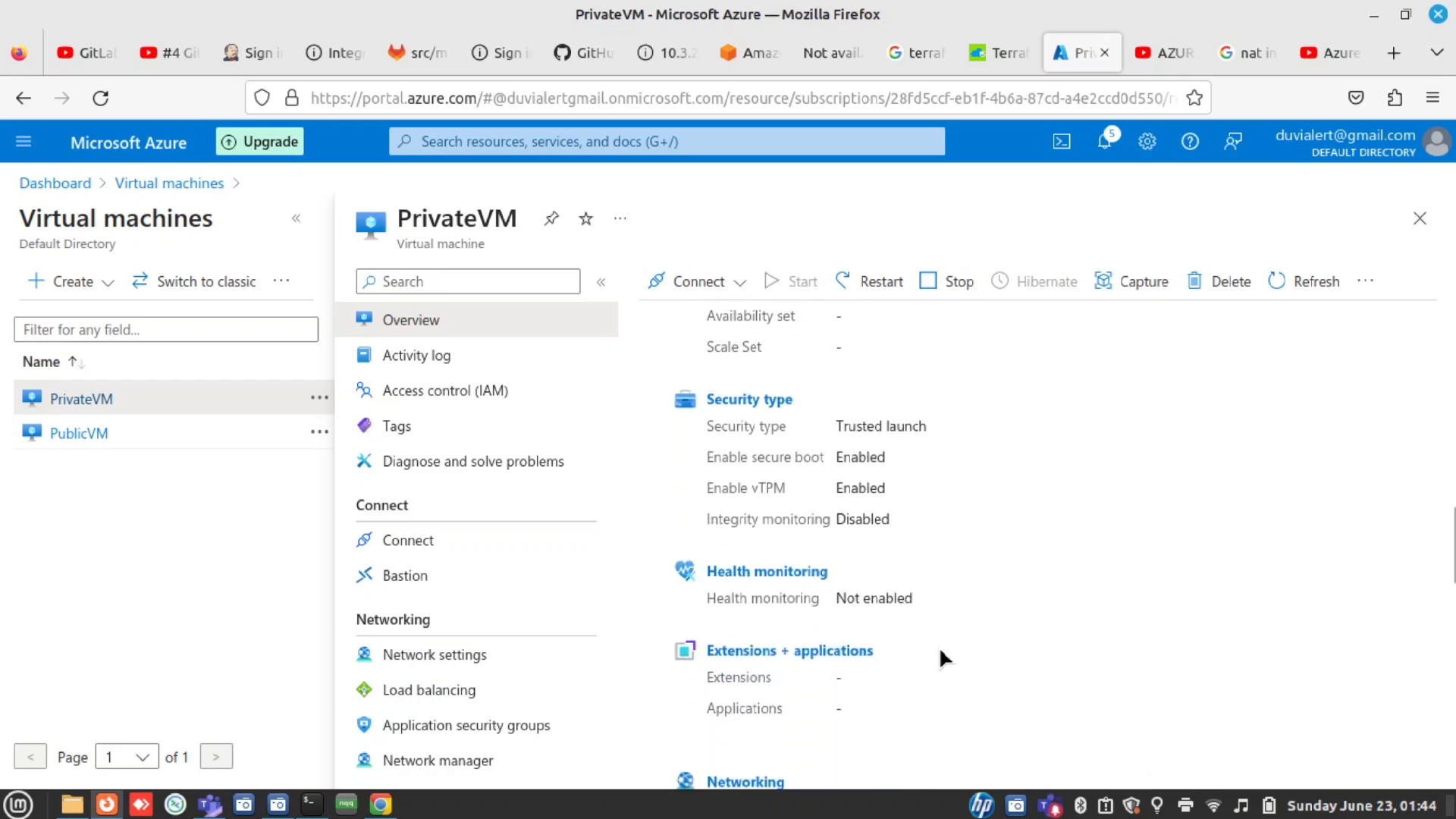
scroll(939, 647, "down", 3)
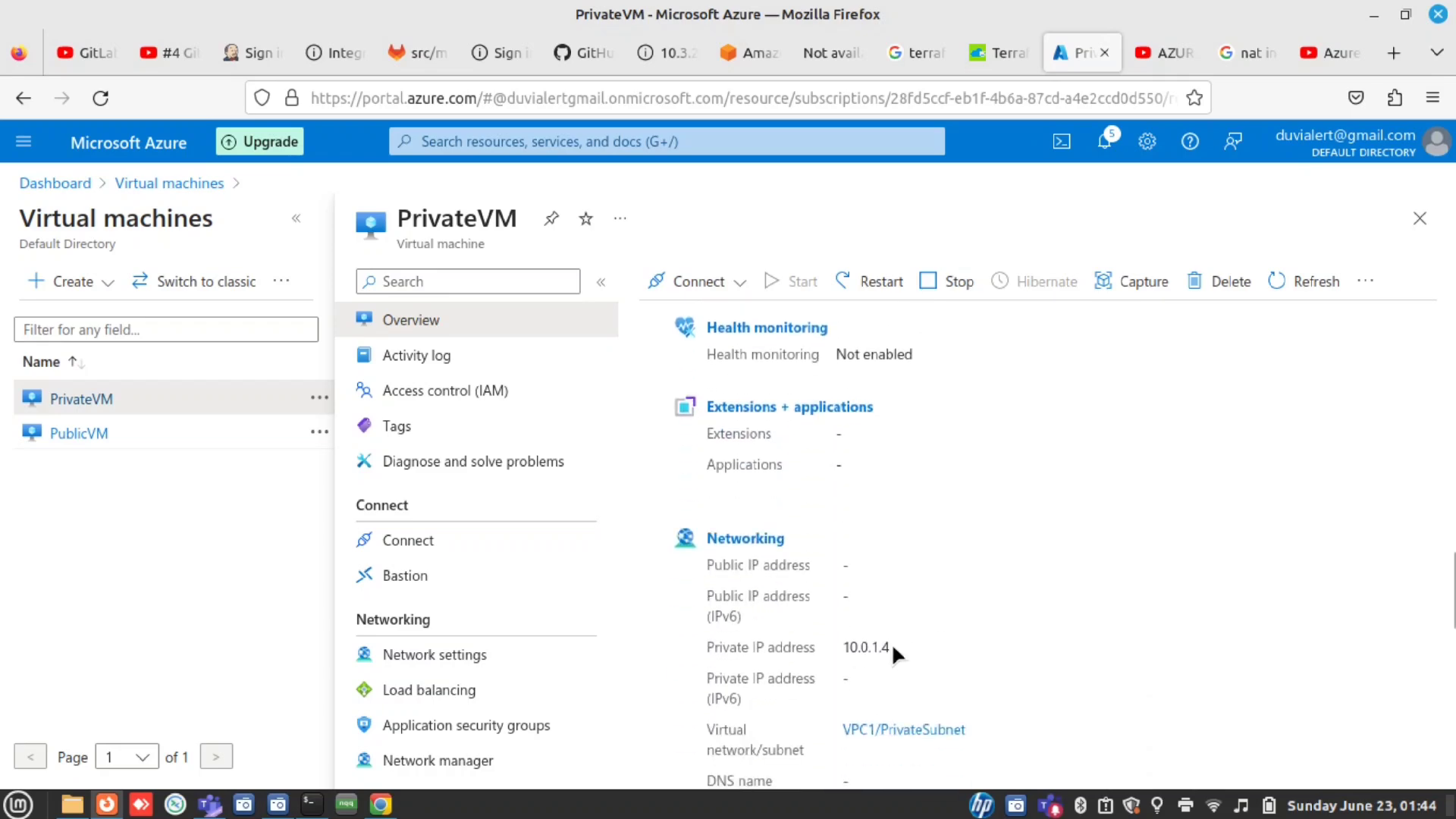
left_click_drag(891, 645, 822, 640)
left_click(822, 640)
left_click(695, 282)
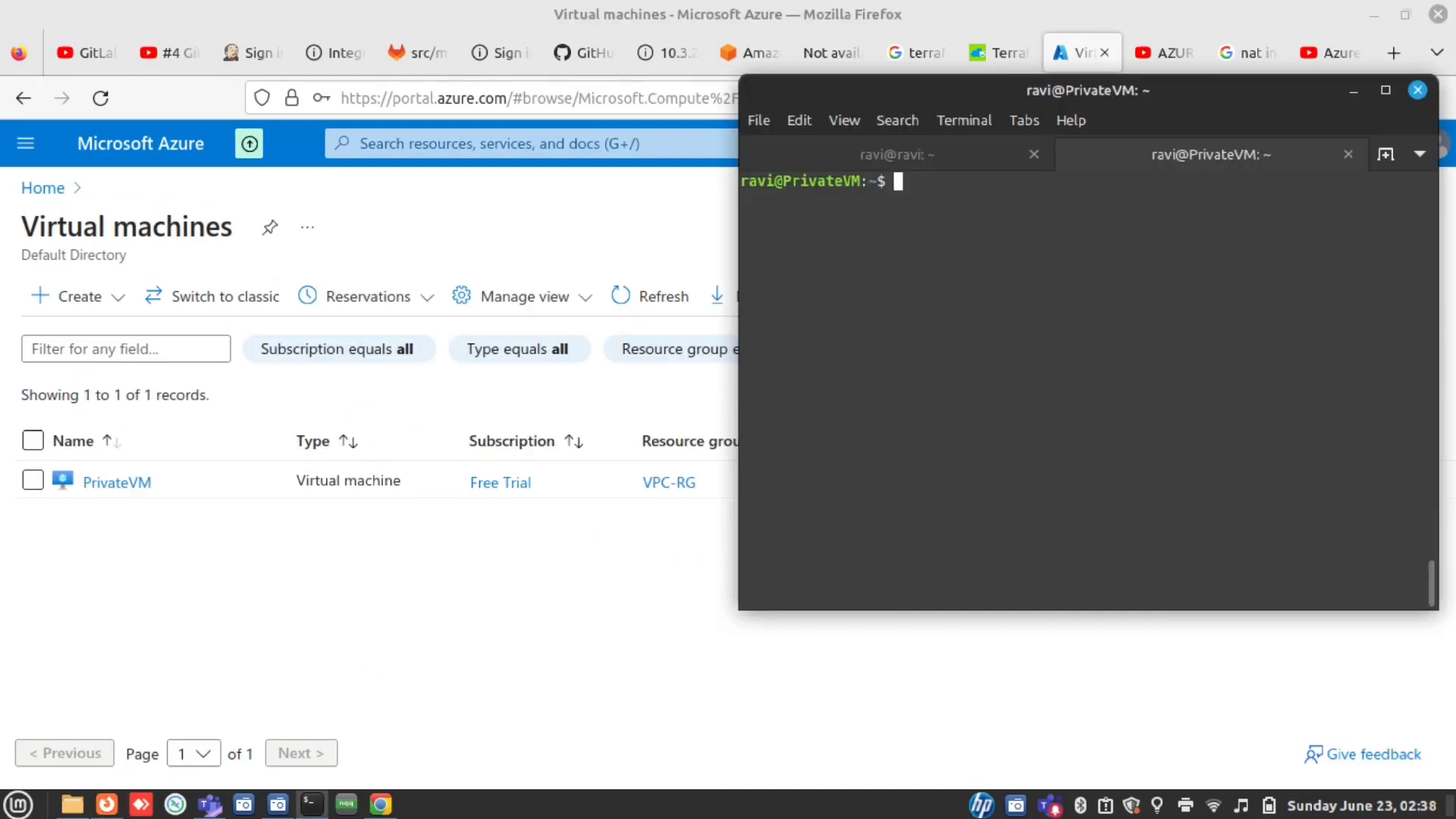
Test outbound connectivity from the PrivateVM terminal session by pinging 8.8.8.8, and stop the ping after a few replies
type("ping 8.8.8.8")
key("Return")
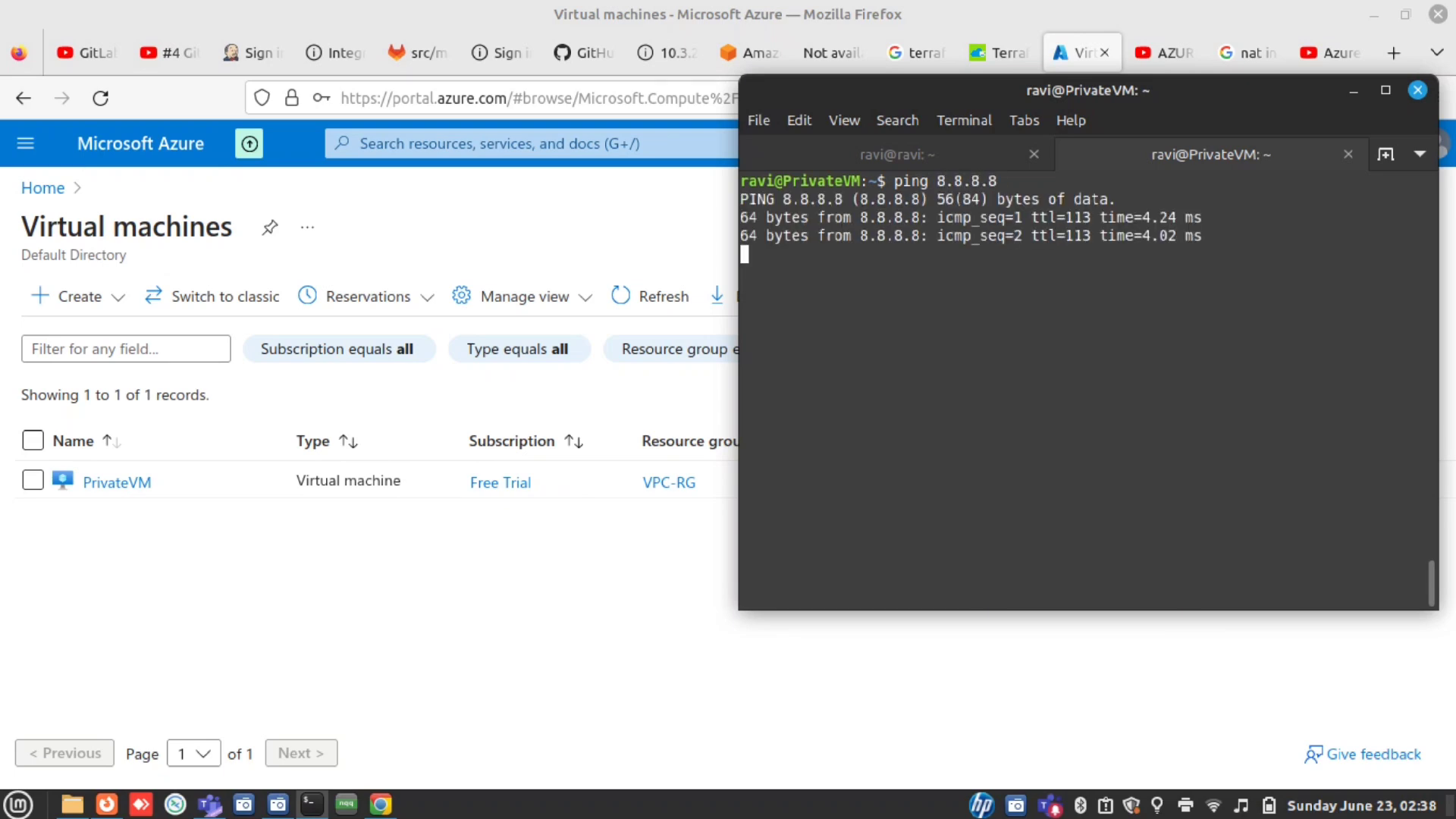
key("ctrl+c")
Ping google.com from PrivateVM to test name resolution and internet access, and stop it after a few replies
key("Up")
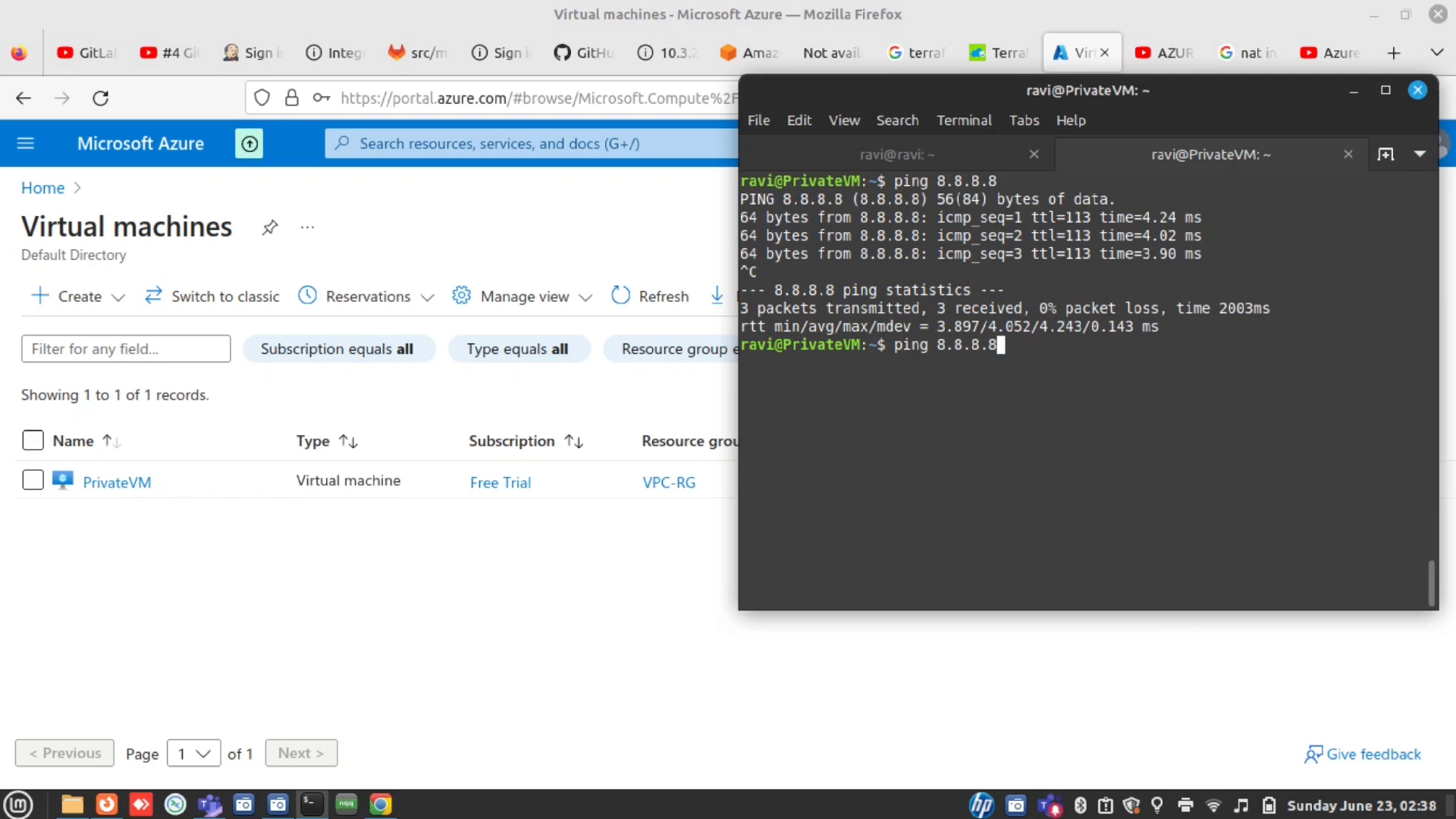
key("BackSpace")
key("BackSpace")
key("BackSpace")
key("BackSpace")
key("BackSpace")
key("BackSpace")
key("BackSpace")
type("google.com")
key("Return")
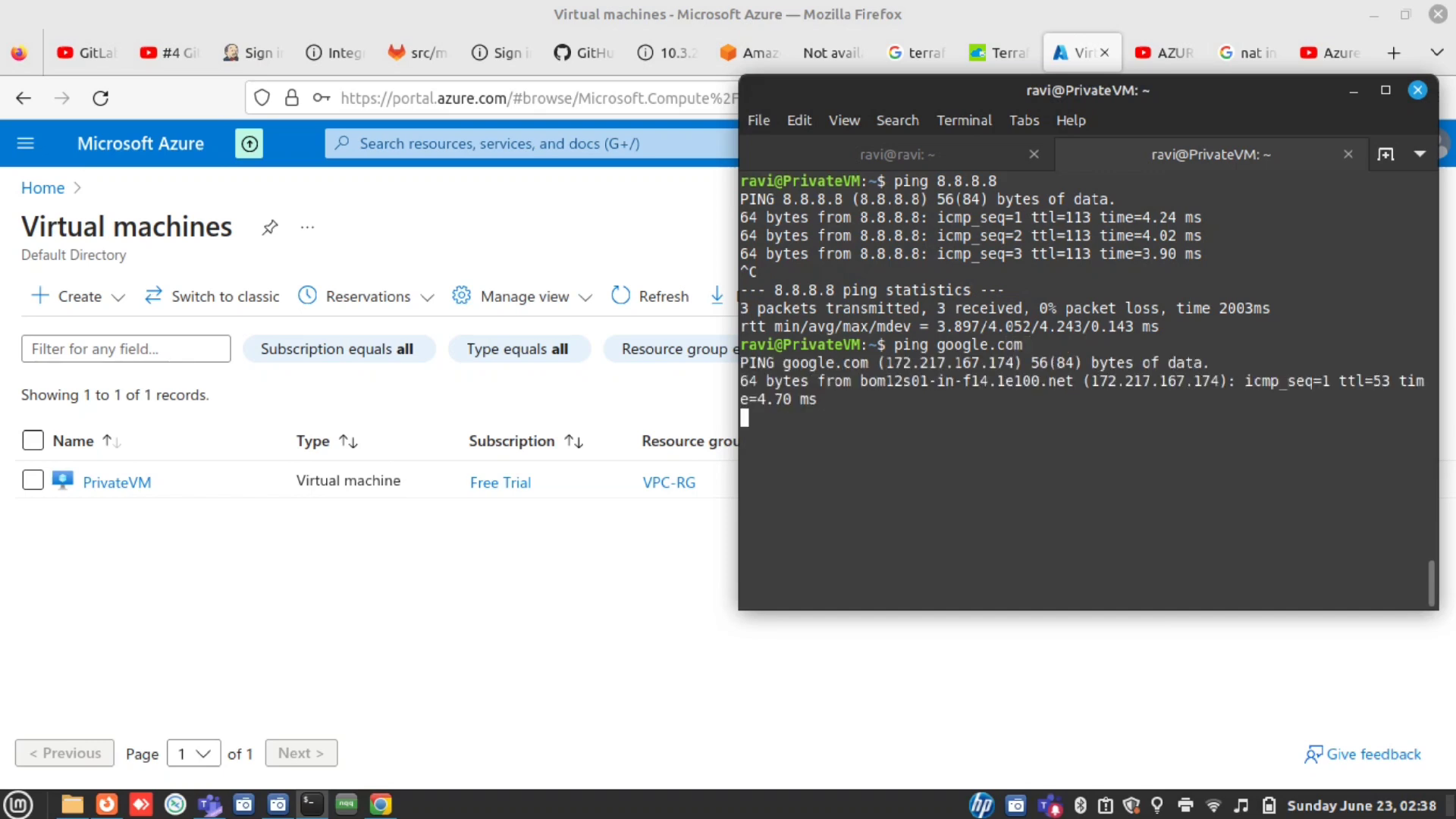
key("ctrl+c")
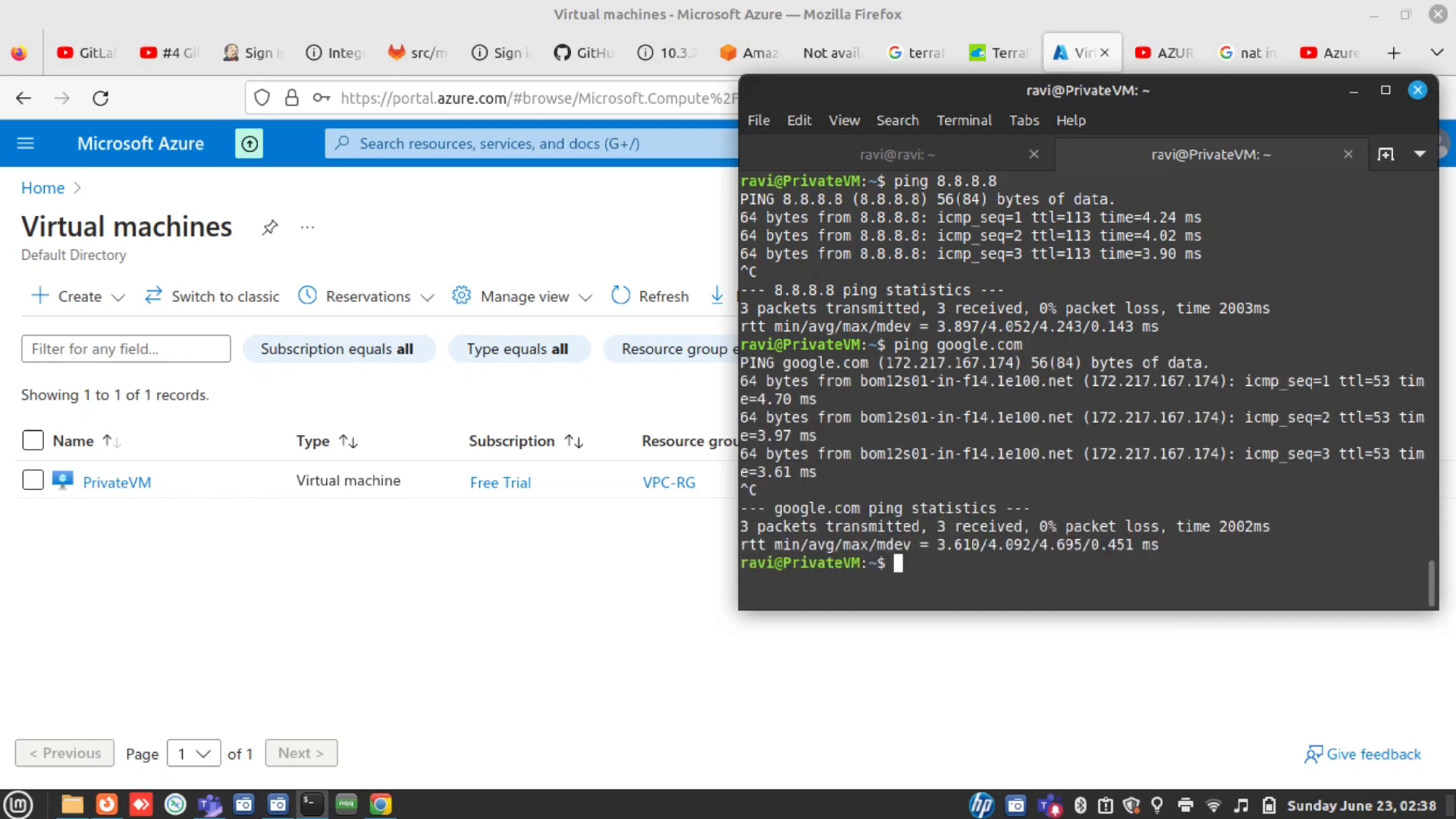